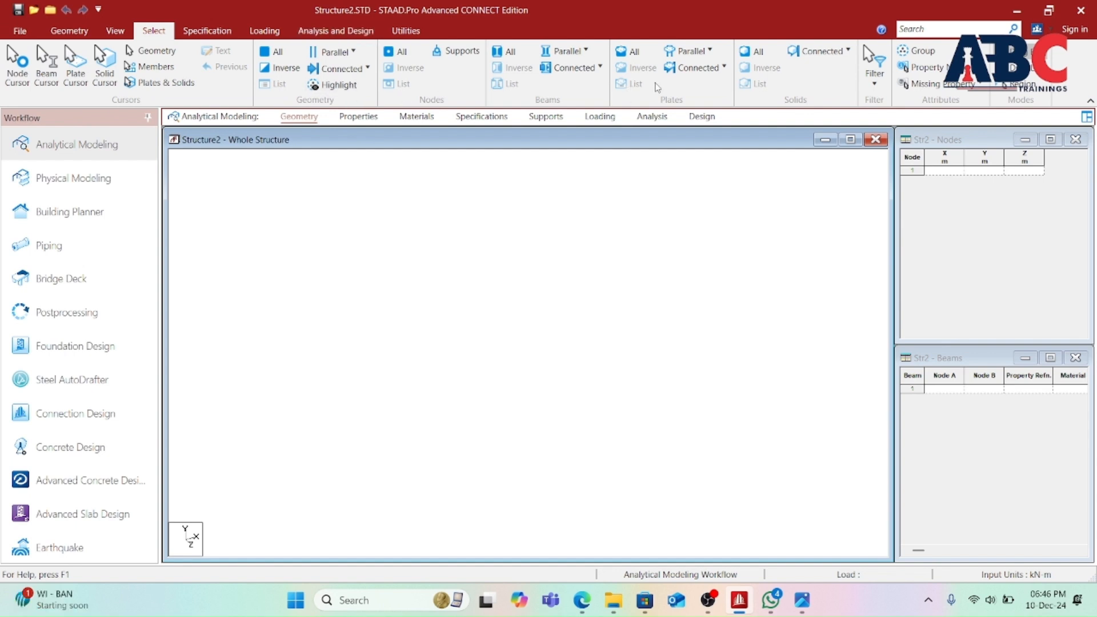
- Start a Bay Frame prototype from the Frame Models of the Structure Wizard
left_click(64, 31)
left_click(100, 66)
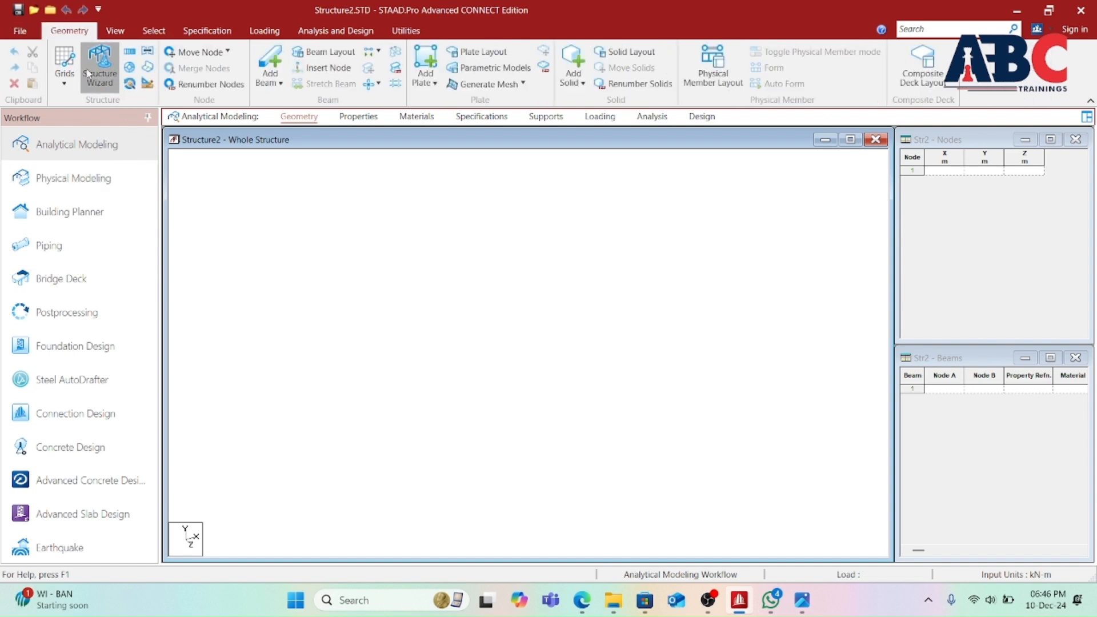
left_click(214, 191)
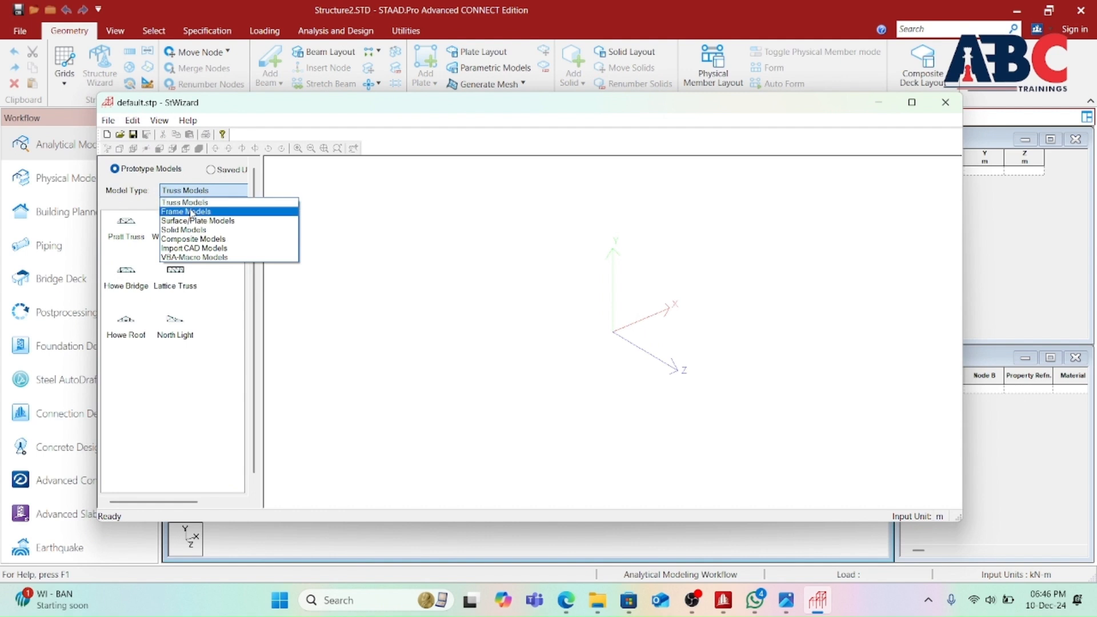
left_click(193, 213)
double_click(131, 229)
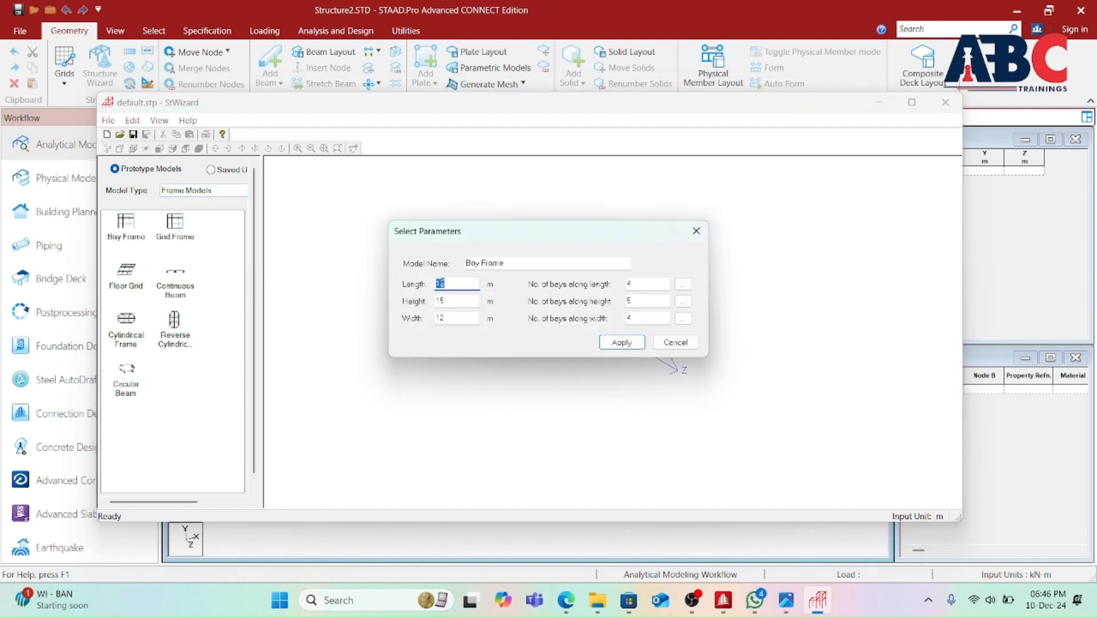
- Generate the bay frame with a height of 6 m and 3 bays along length, 2 along height and 3 along width
key("Tab")
key("BackSpace")
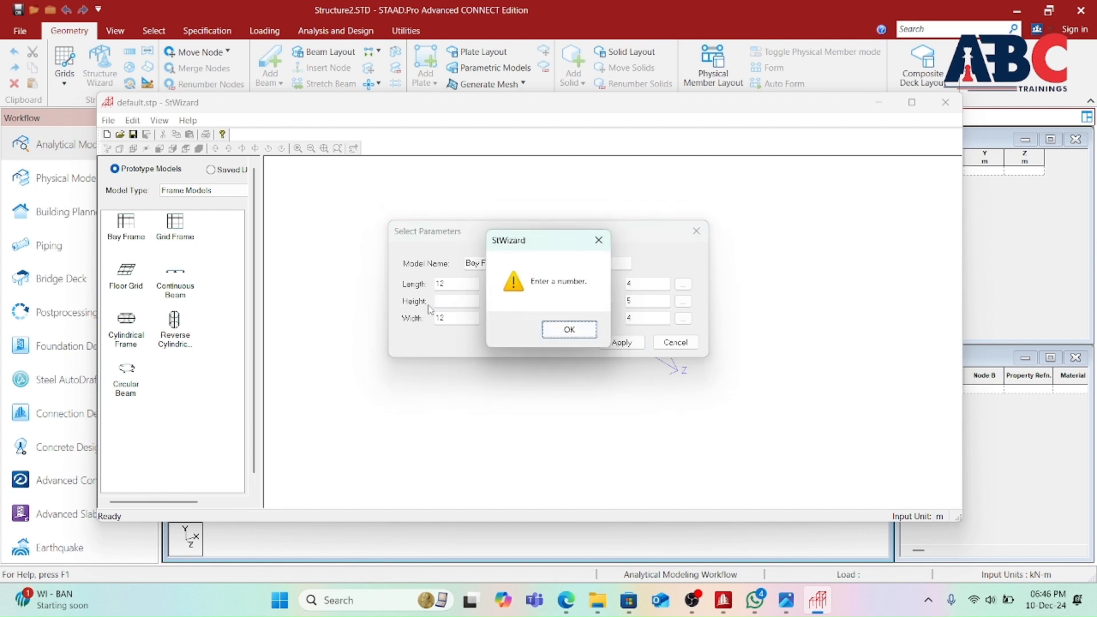
left_click(574, 338)
double_click(660, 303)
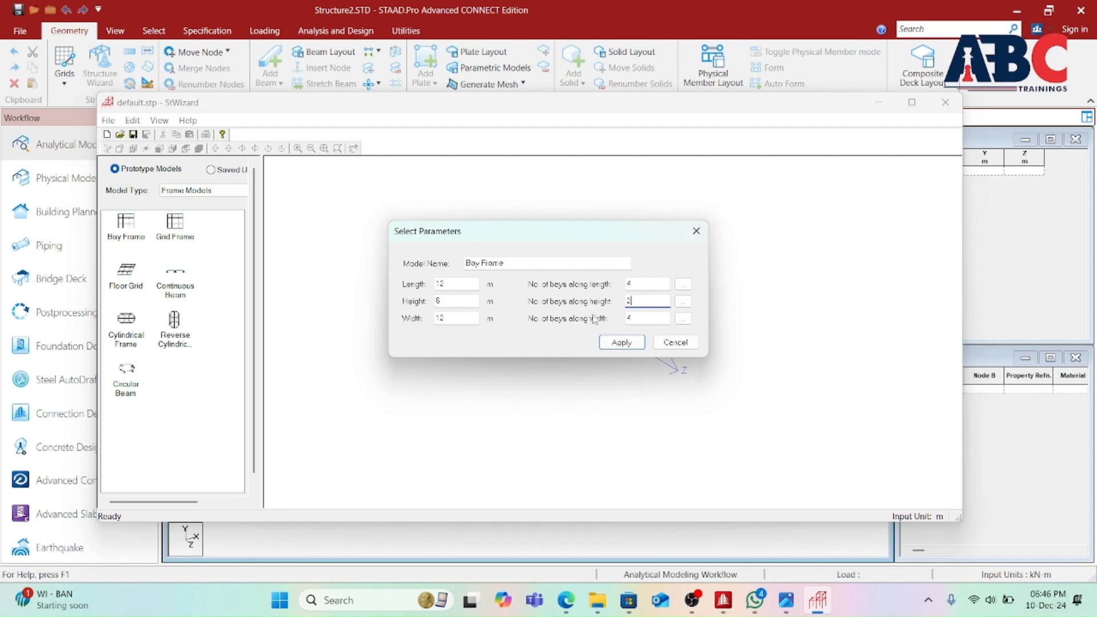
double_click(645, 282)
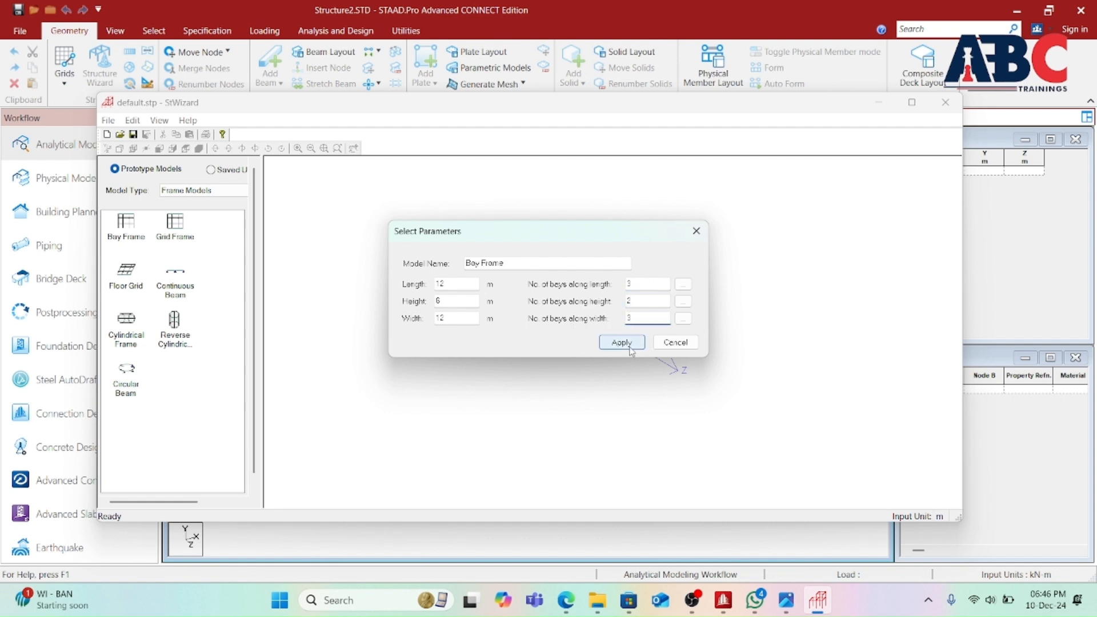
left_click(621, 342)
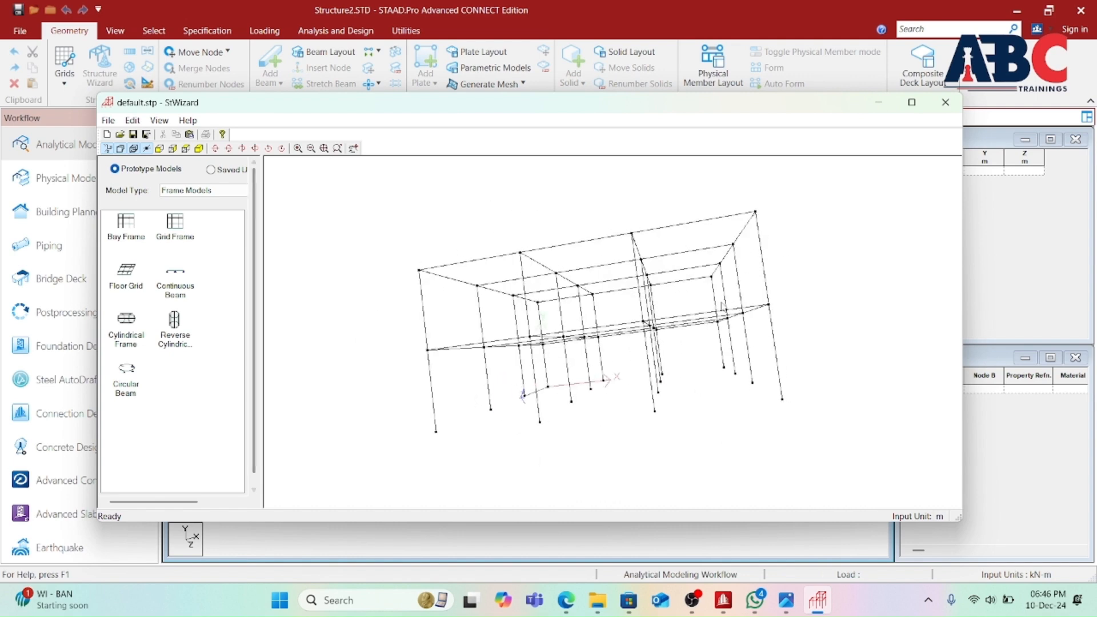
- Close the Structure Wizard and merge the bay frame prototype into the STAAD.Pro model at its default position
left_click(945, 102)
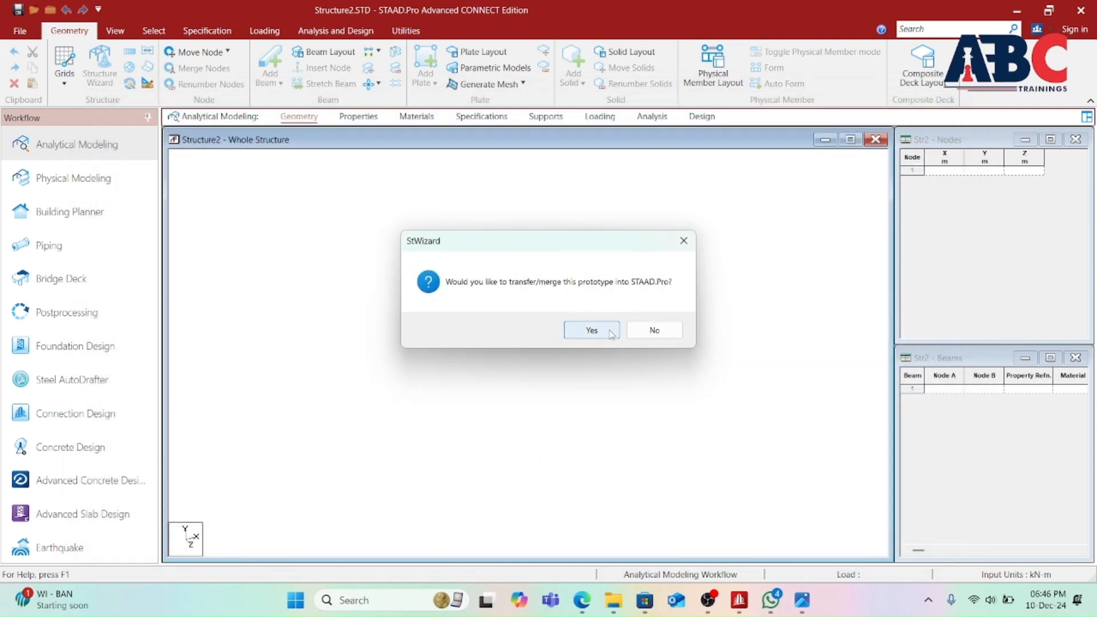
left_click(591, 329)
left_click(710, 289)
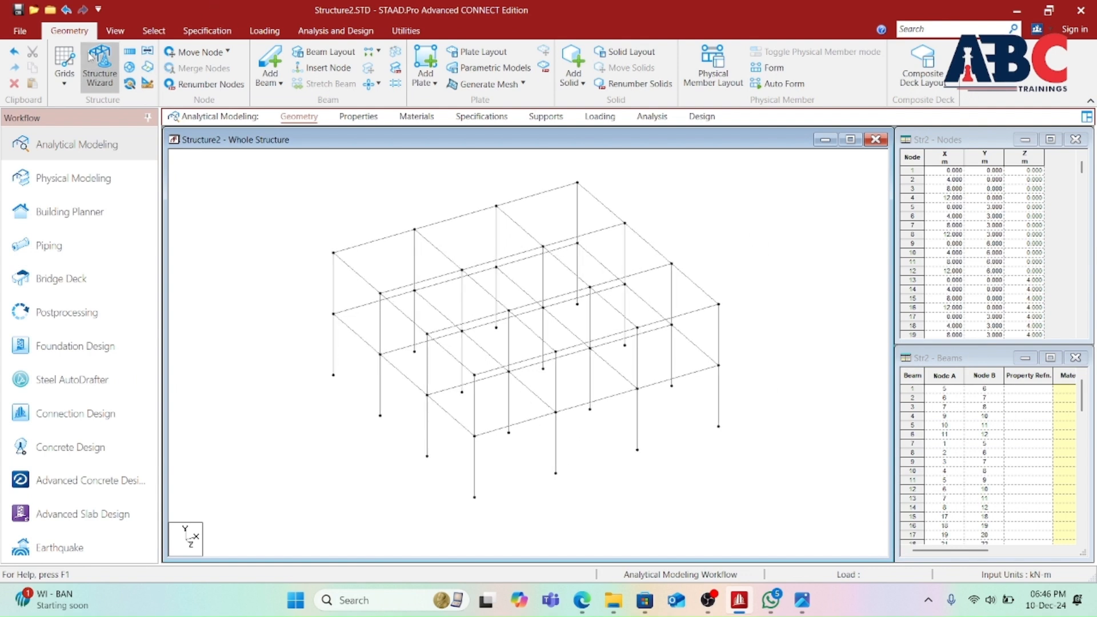
- Select the first-floor beams in the front view and display only them in the isometric view
left_click(117, 35)
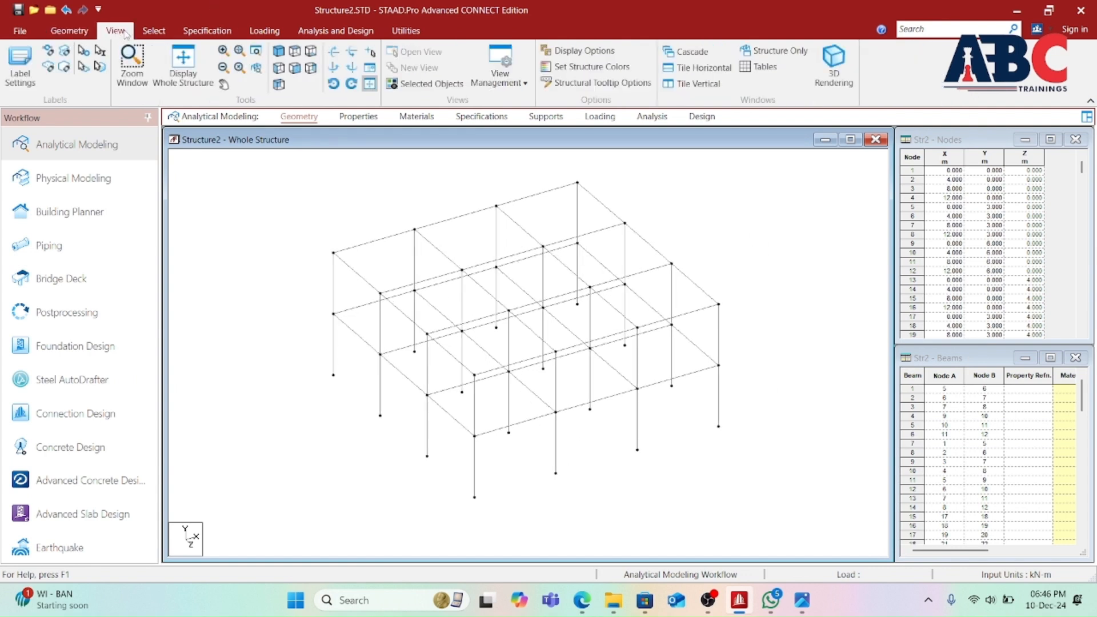
left_click(296, 71)
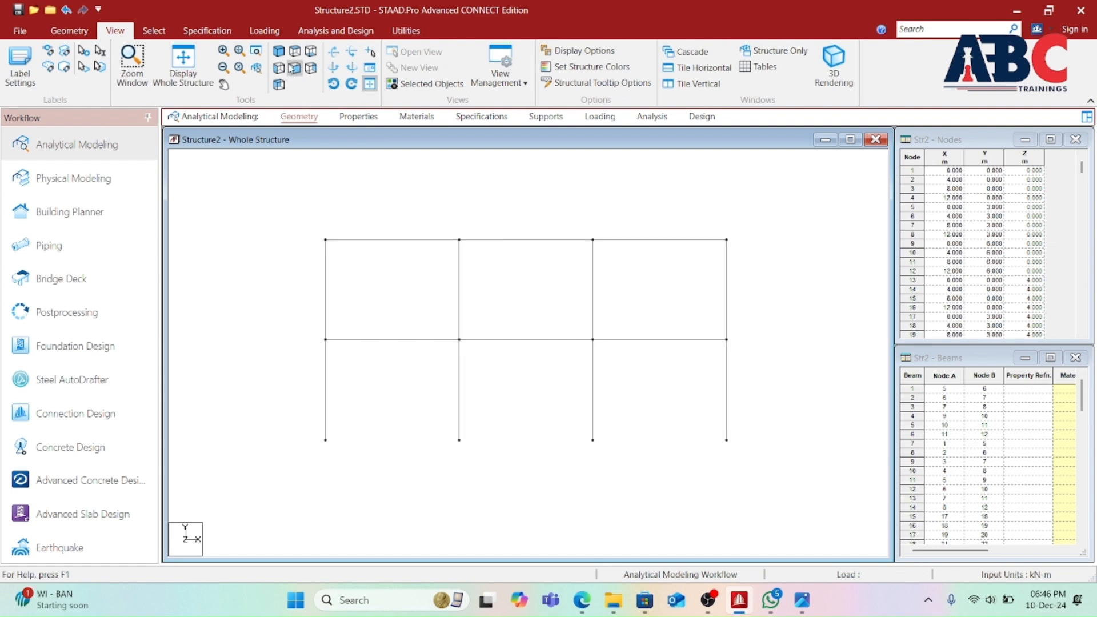
left_click(278, 51)
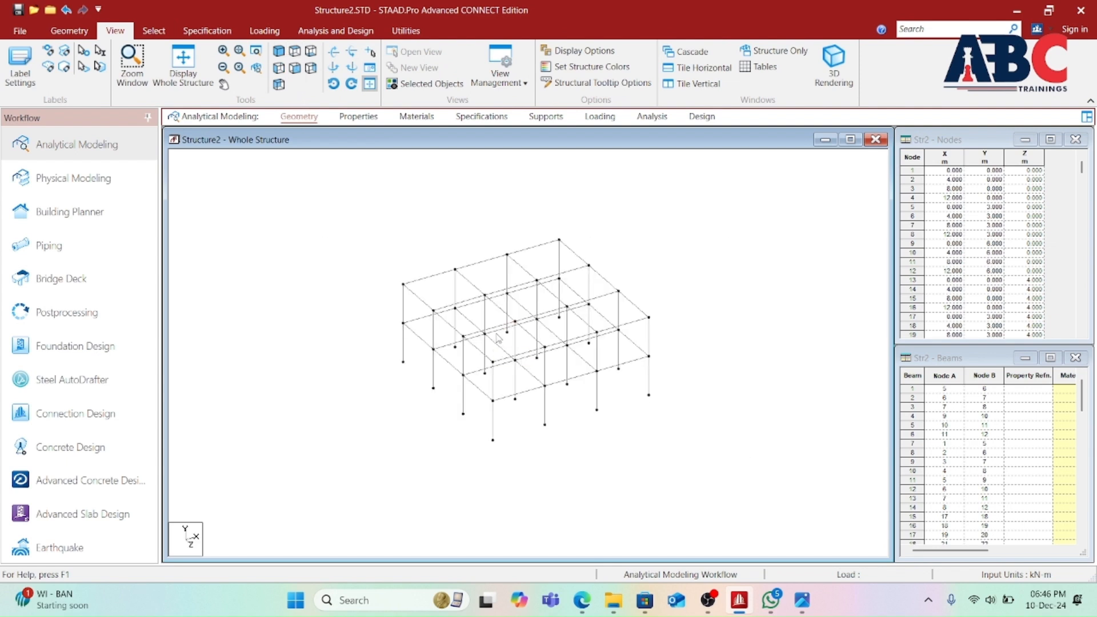
left_click(294, 67)
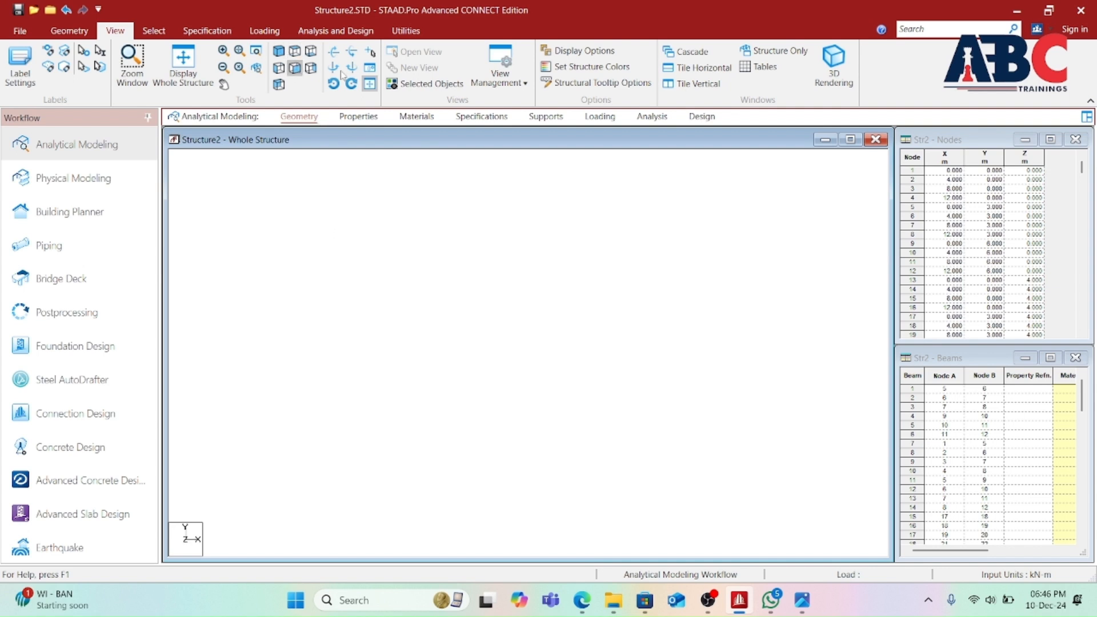
left_click_drag(330, 331, 704, 365)
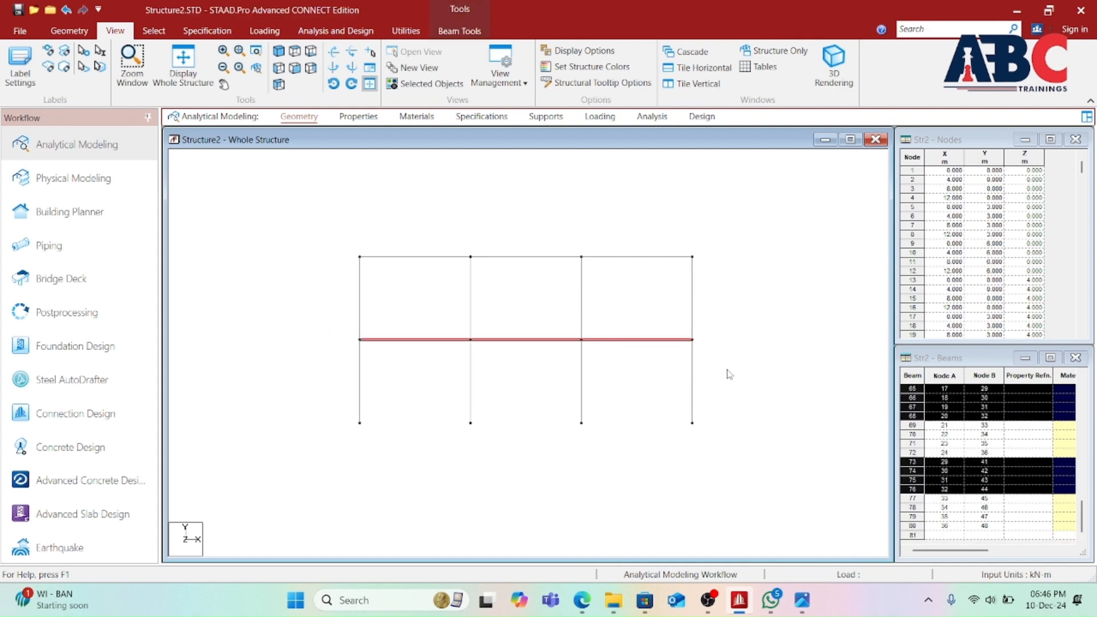
left_click(431, 85)
left_click(278, 50)
left_click(619, 433)
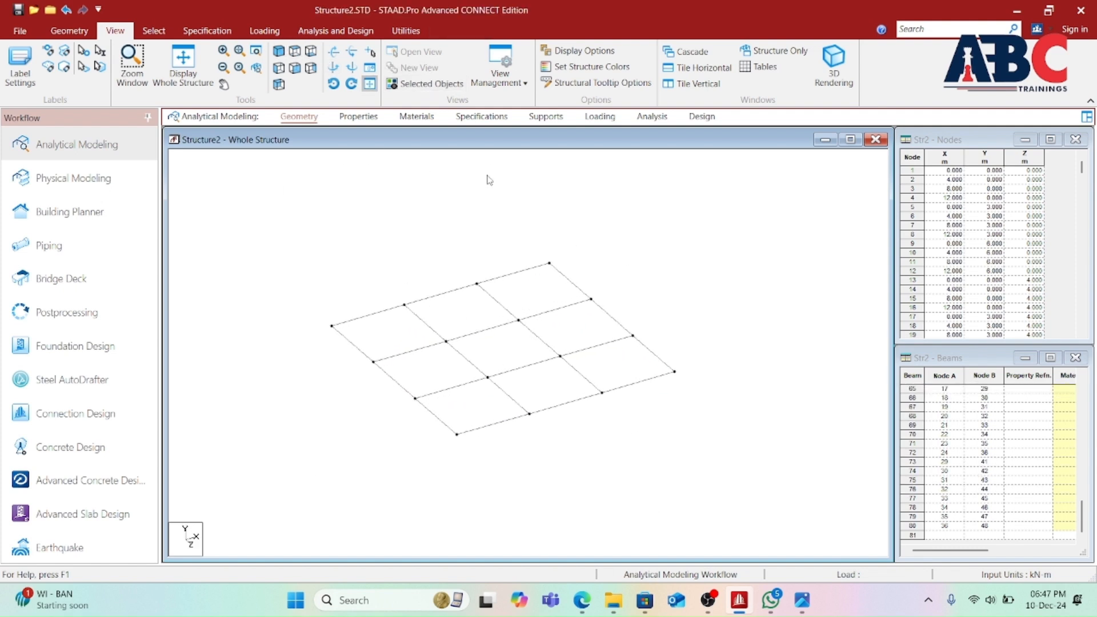
- Add a four-node plate across the outer corner nodes of the first-floor grid and redisplay the whole structure
left_click(69, 31)
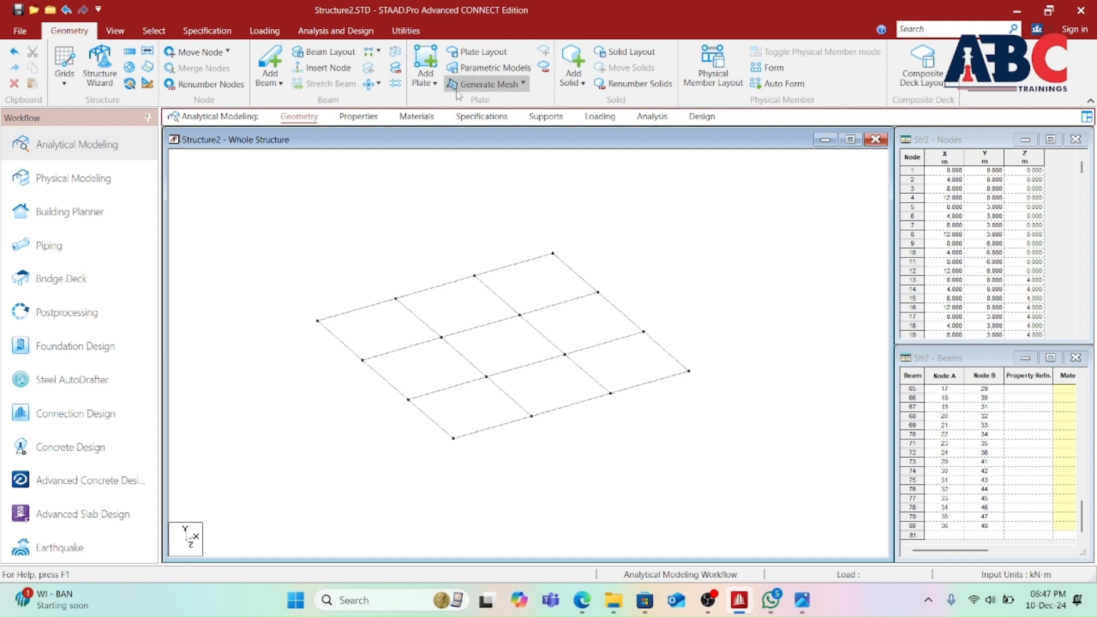
left_click(427, 63)
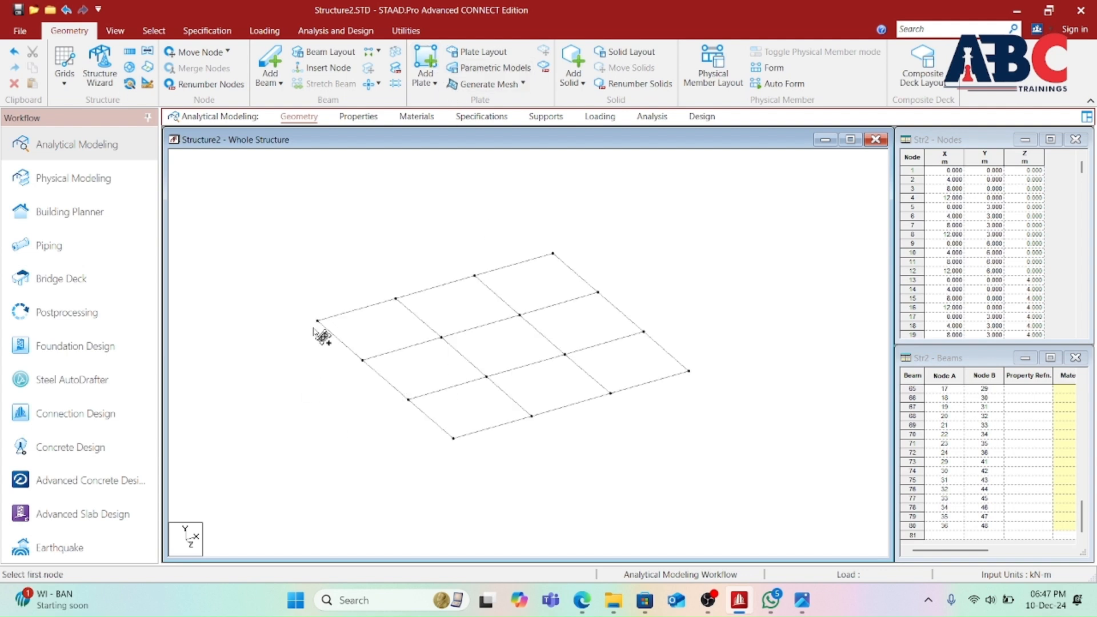
left_click(317, 321)
left_click(552, 253)
left_click(688, 371)
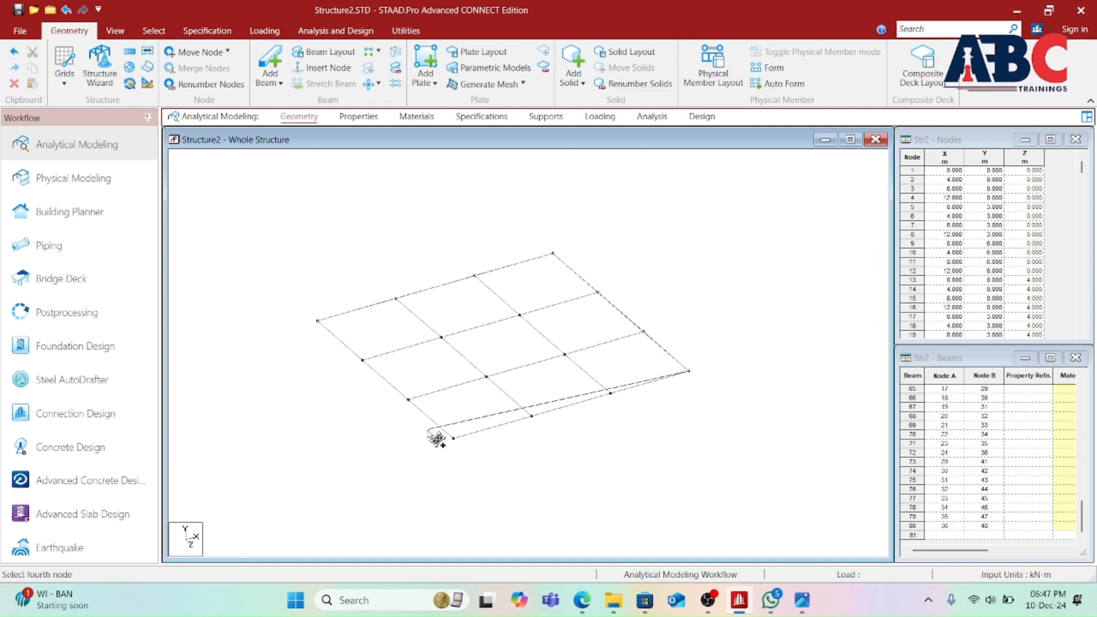
left_click(453, 438)
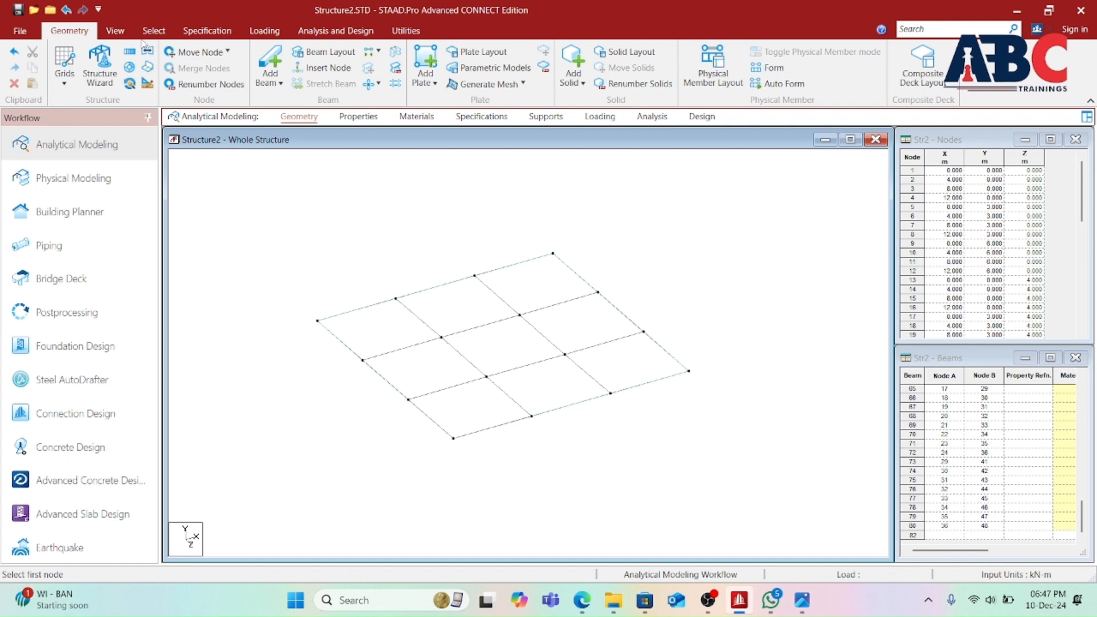
left_click(115, 31)
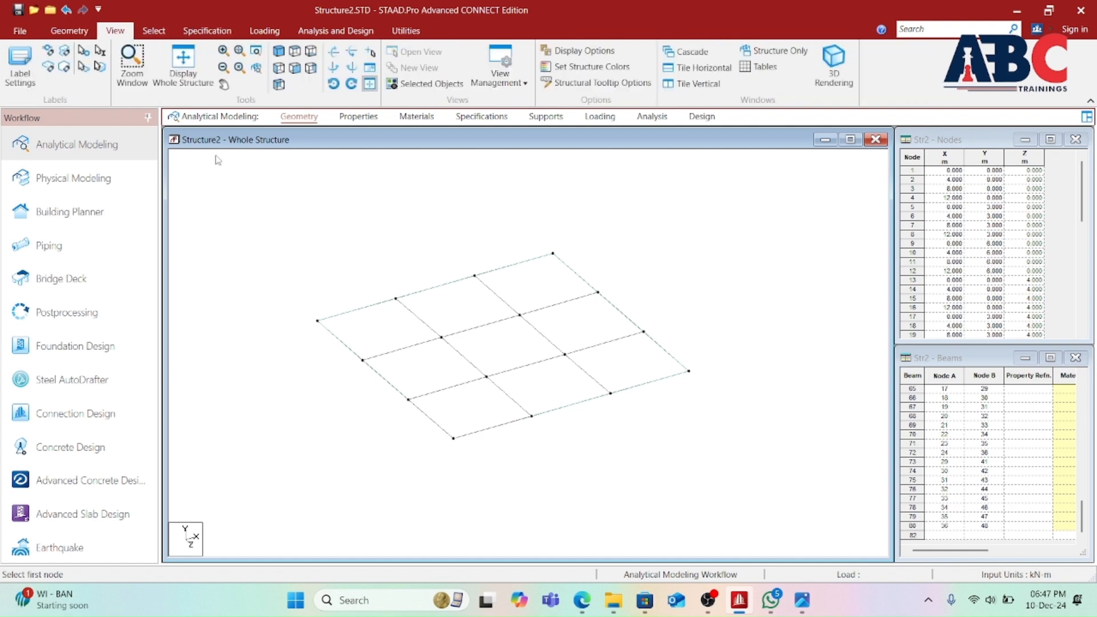
left_click(184, 67)
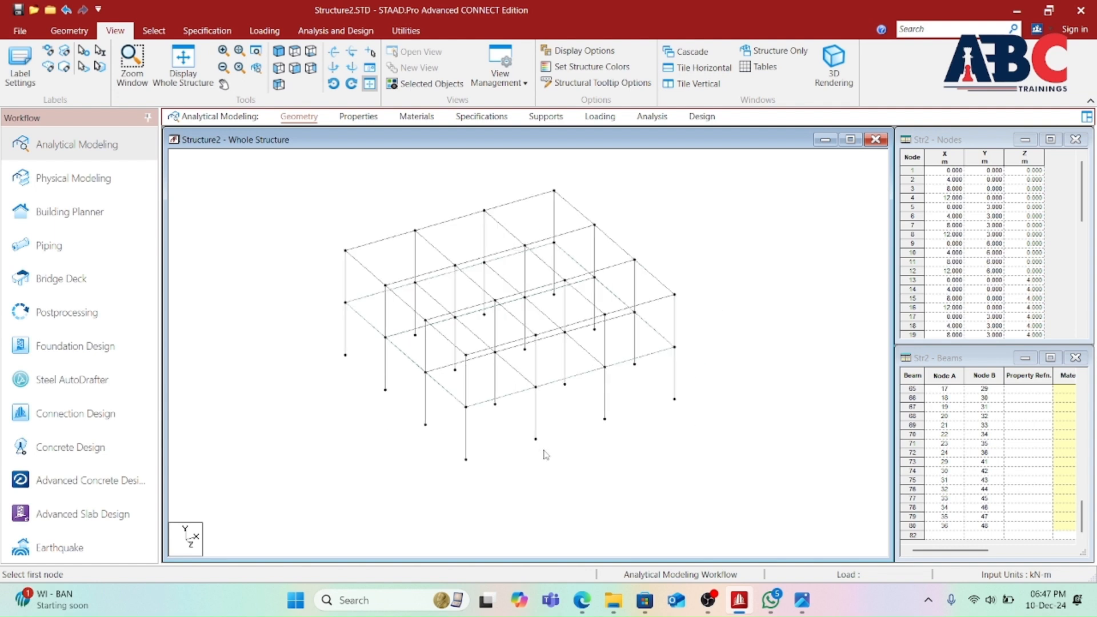
- Select the first-floor plate with the Plate Cursor to check its extent within the frame
left_click(148, 33)
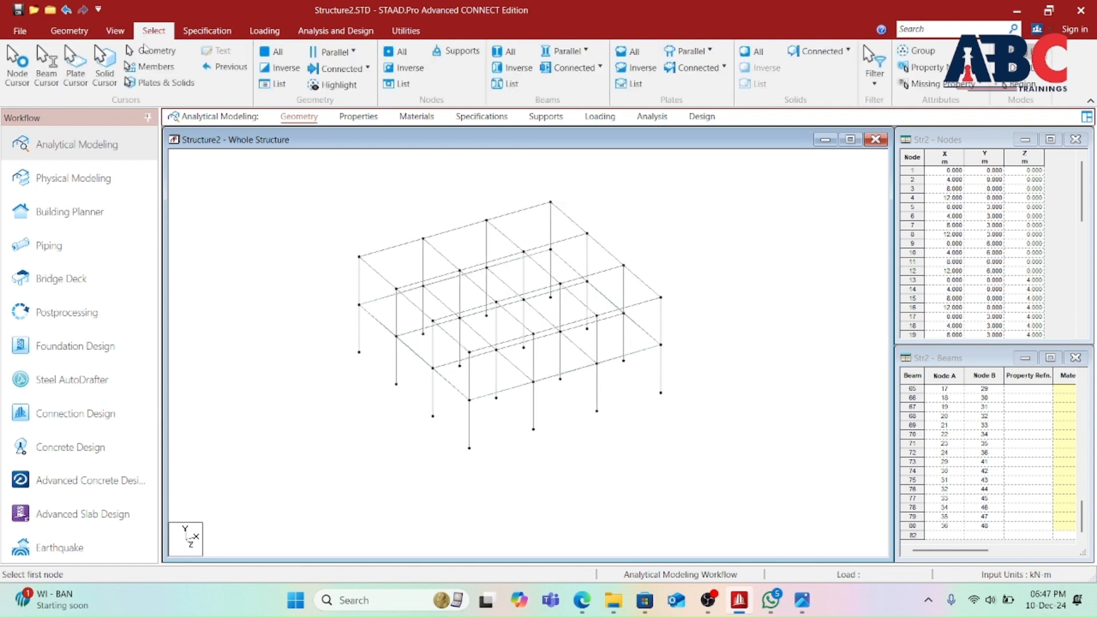
left_click(75, 65)
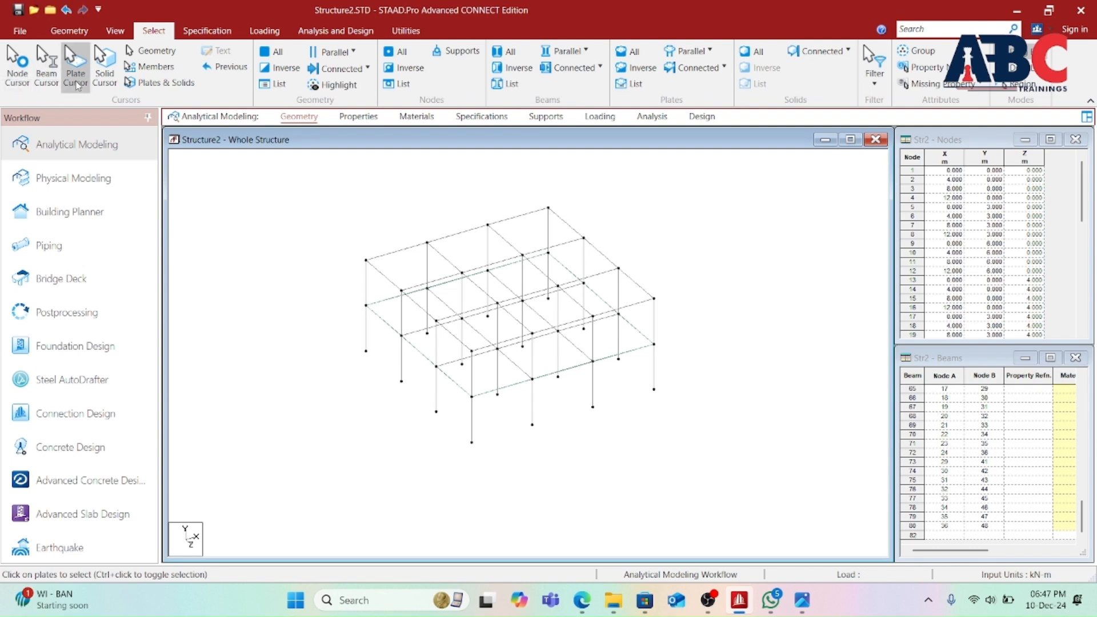
scroll(325, 239, "down", 3)
scroll(428, 325, "up", 2)
left_click_drag(362, 242, 695, 496)
scroll(652, 387, "up", 2)
scroll(428, 240, "up", 2)
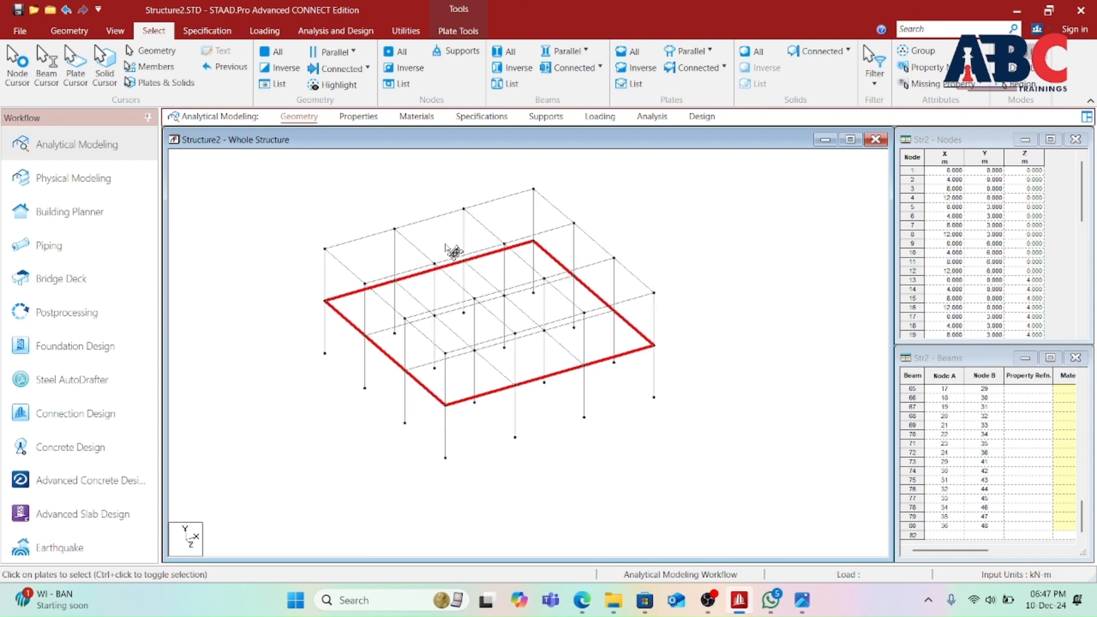
scroll(628, 424, "up", 1)
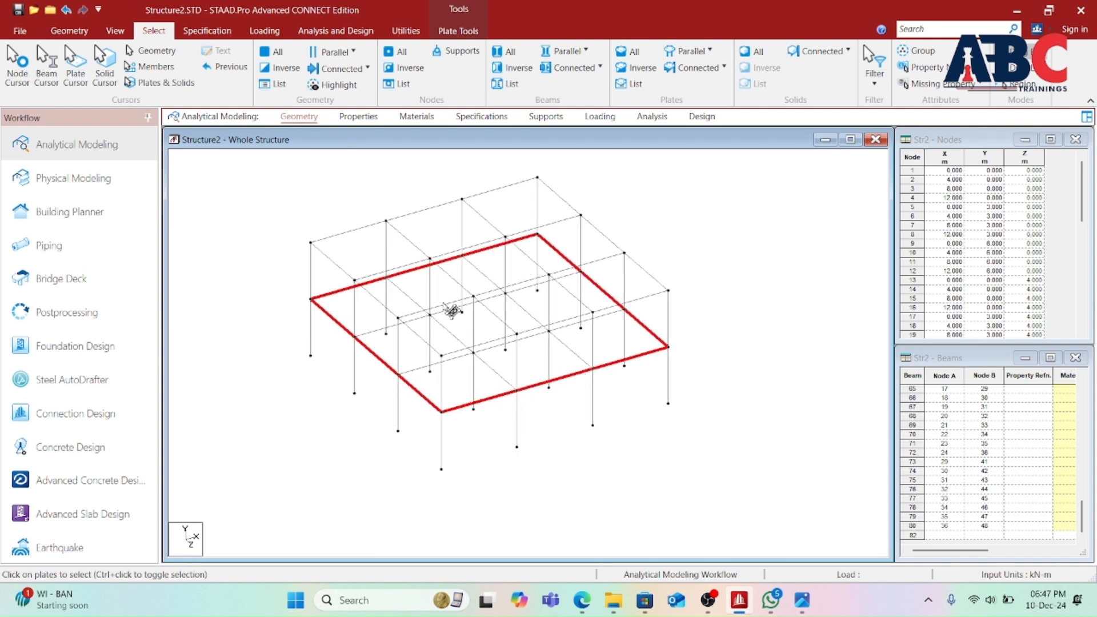
- Select the roof-level beams with the Beam Cursor in the front view and display only them in the isometric view
left_click(116, 28)
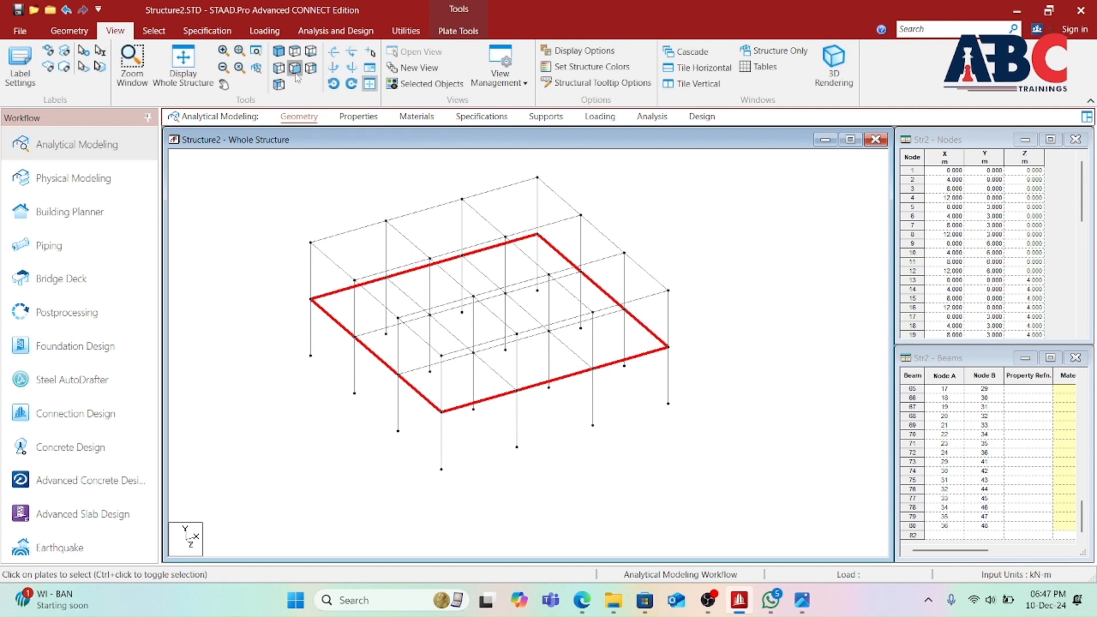
left_click(295, 74)
left_click(411, 298)
left_click(162, 34)
scroll(325, 344, "down", 2)
left_click(47, 74)
left_click_drag(221, 205, 679, 244)
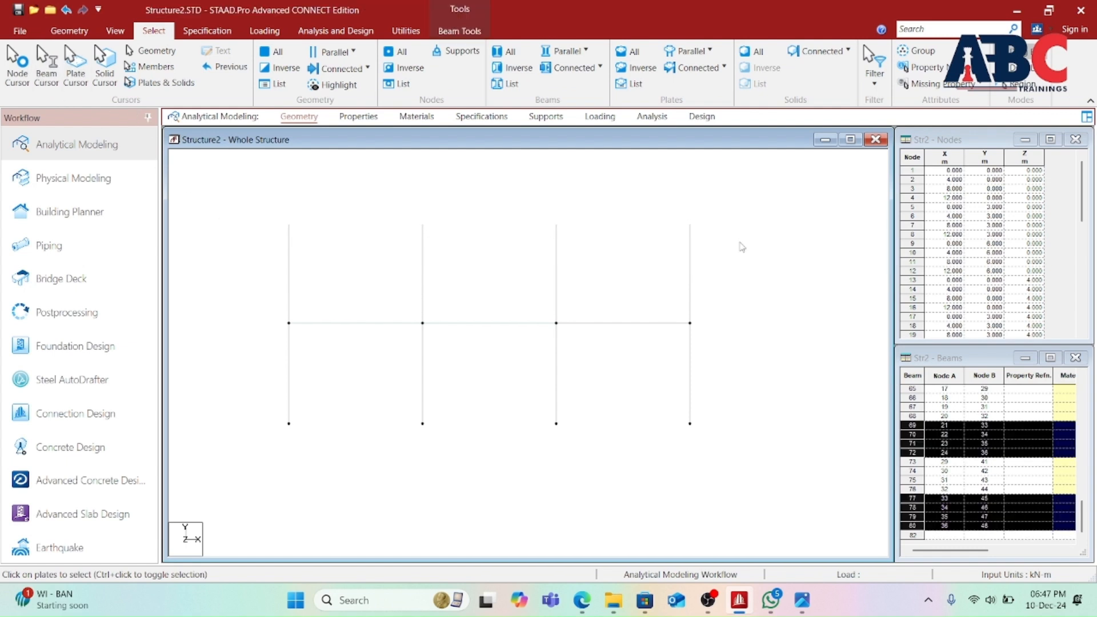
left_click(114, 31)
left_click(426, 84)
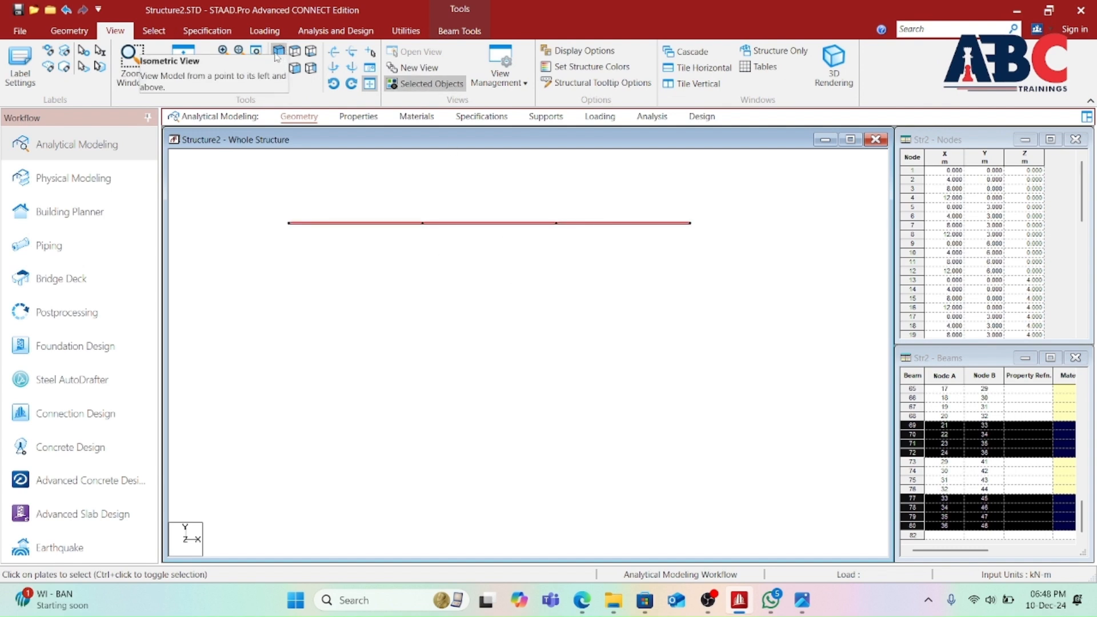
left_click(278, 52)
left_click(649, 367)
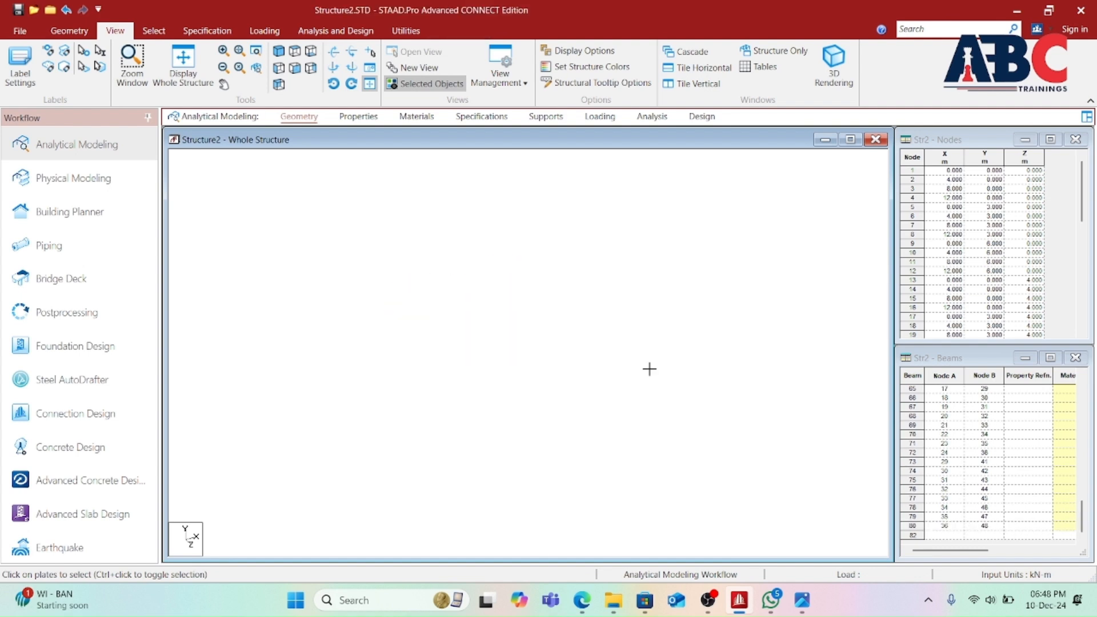
- Add a four-node plate across the outer corner nodes of the roof grid and redisplay the whole structure
left_click(69, 30)
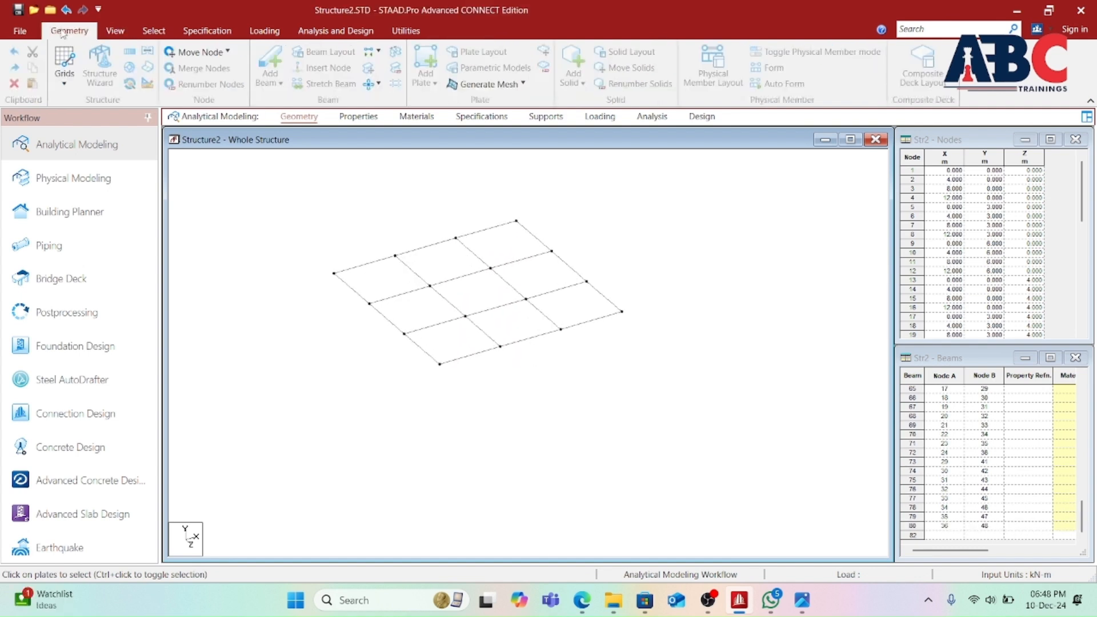
left_click(425, 63)
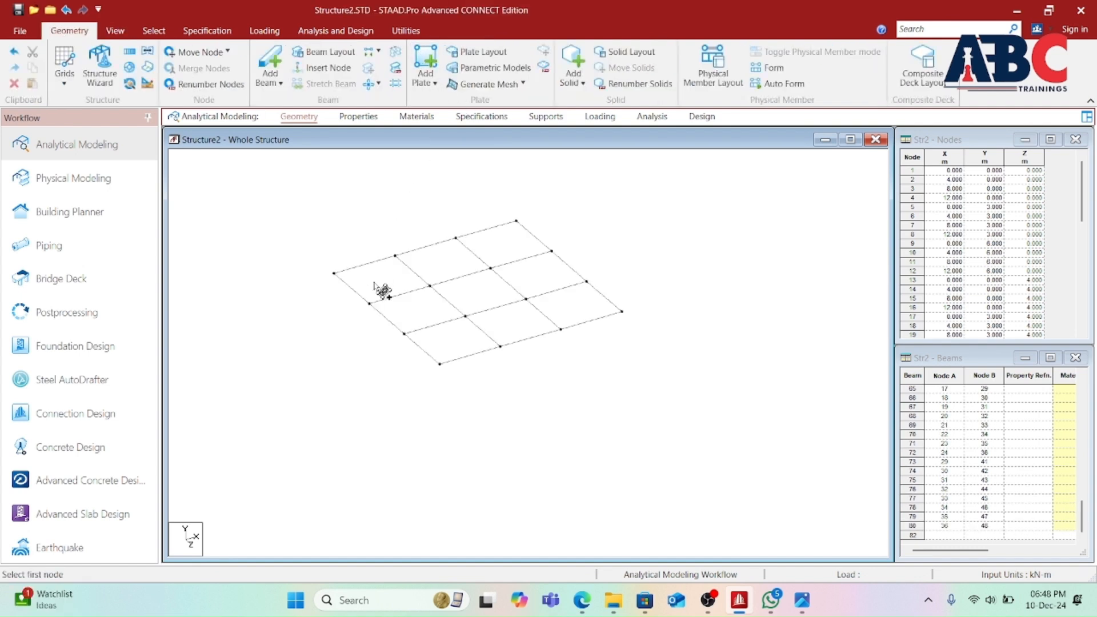
left_click(320, 267)
left_click(520, 209)
left_click(636, 309)
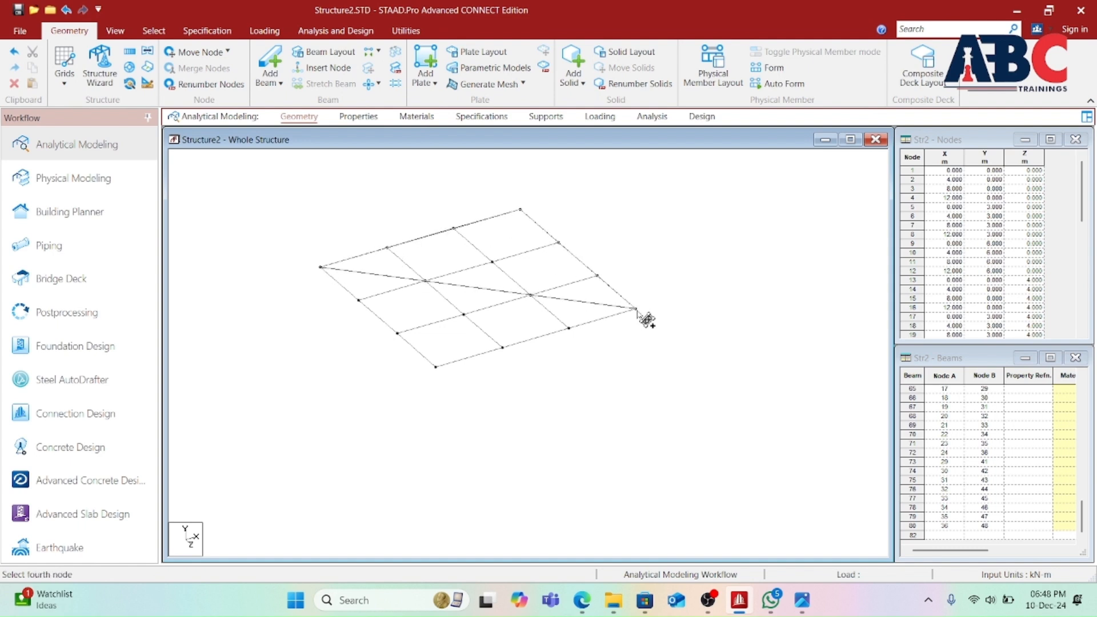
left_click(437, 367)
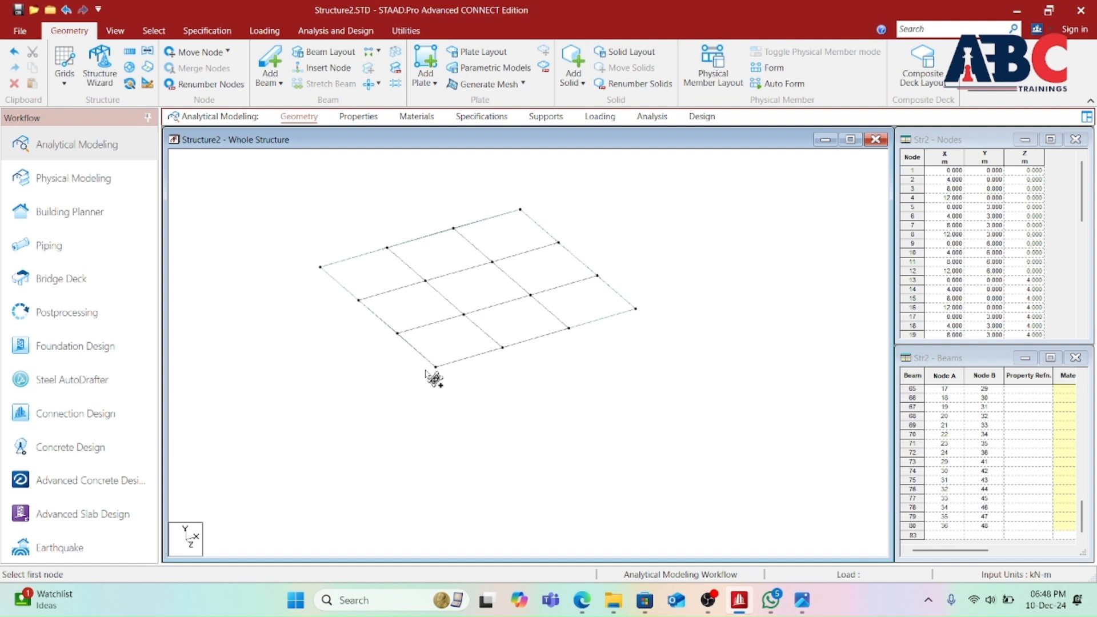
left_click(115, 30)
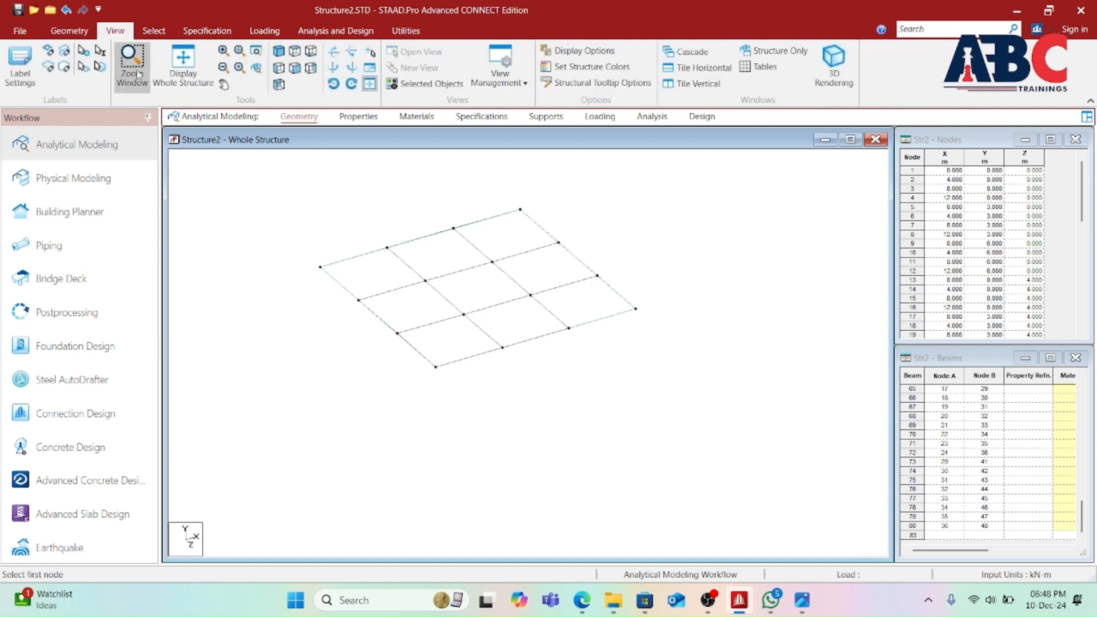
left_click(182, 60)
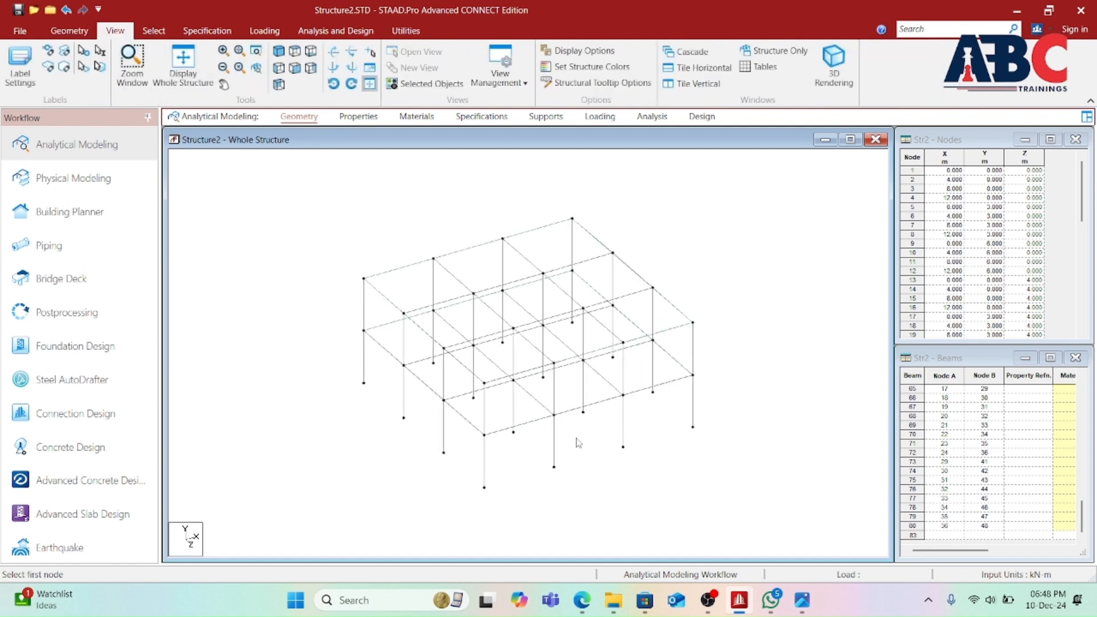
- Select all nodes of the frame with the Node Cursor and clear the selection
scroll(563, 370, "down", 1)
middle_click_drag(571, 419, 545, 436)
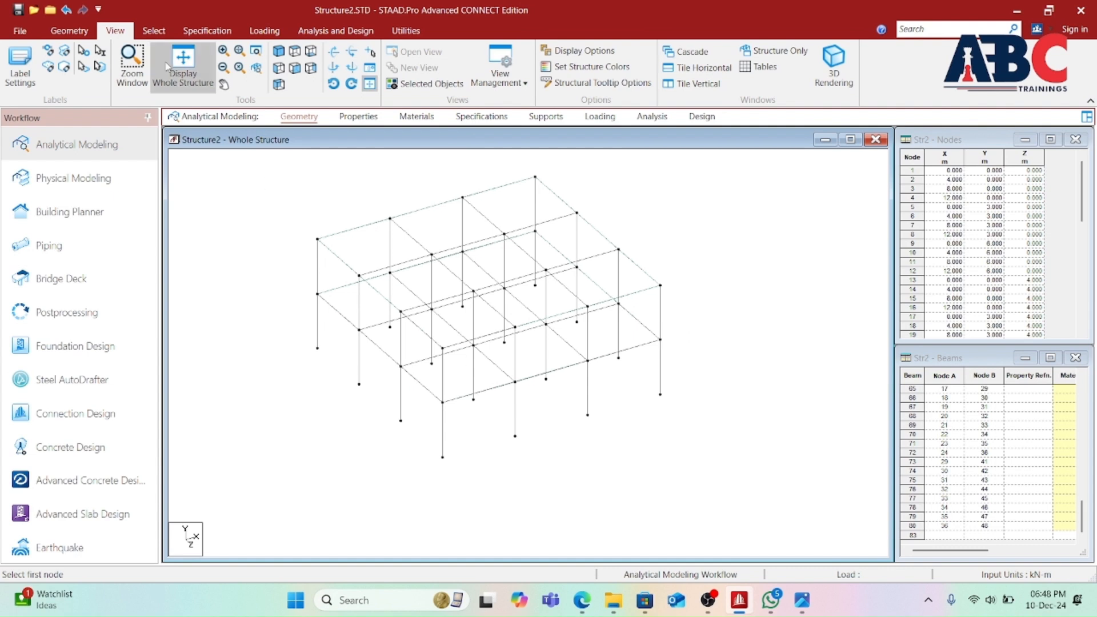
left_click(153, 31)
left_click(17, 64)
scroll(343, 273, "down", 2)
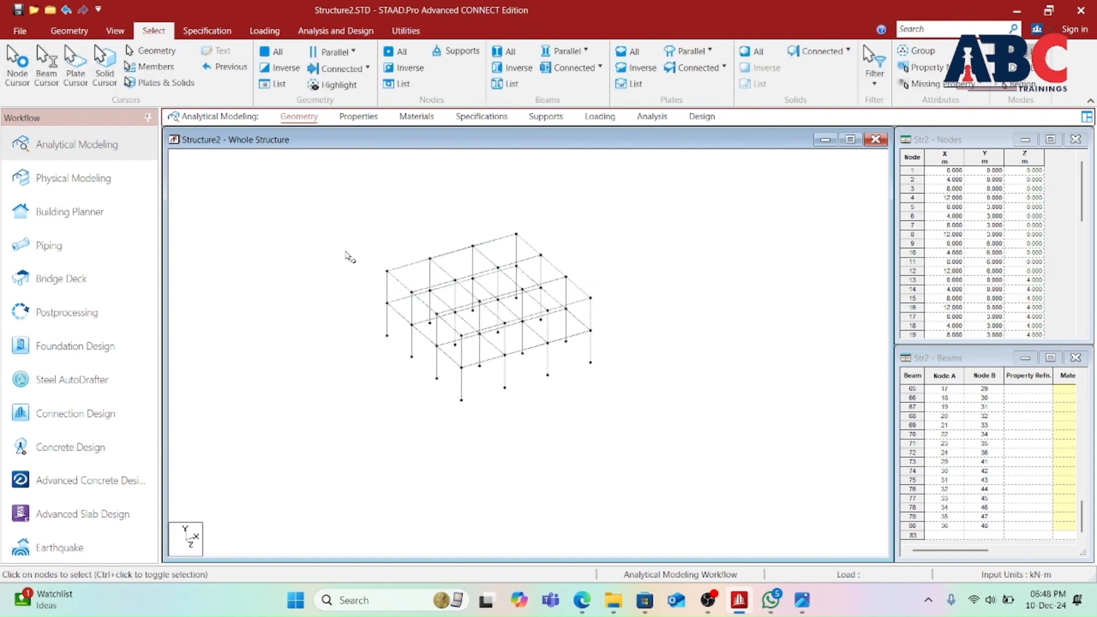
left_click_drag(318, 208, 729, 458)
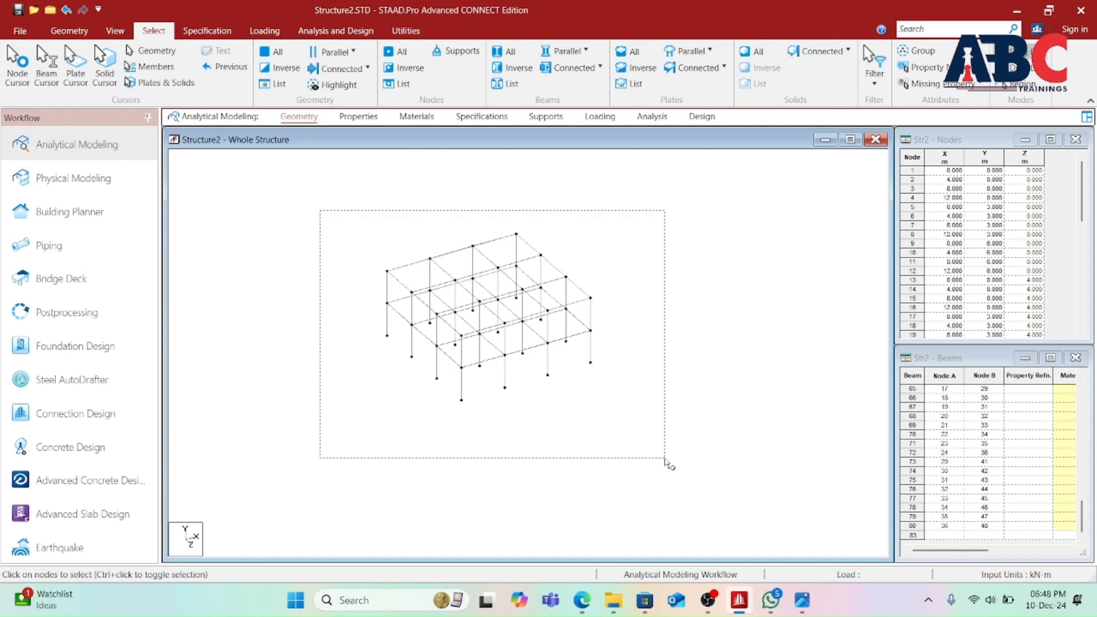
scroll(595, 370, "up", 2)
scroll(657, 394, "up", 1)
left_click(683, 368)
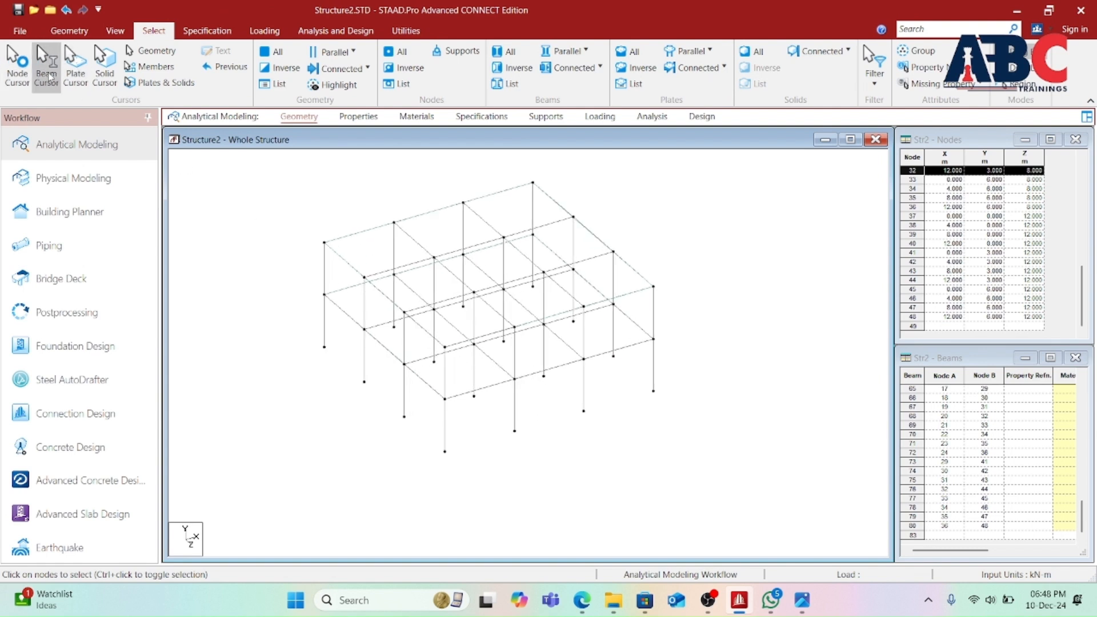
- Select all beams and columns of the frame with the Beam Cursor and clear the selection
scroll(266, 264, "down", 1)
scroll(253, 257, "down", 1)
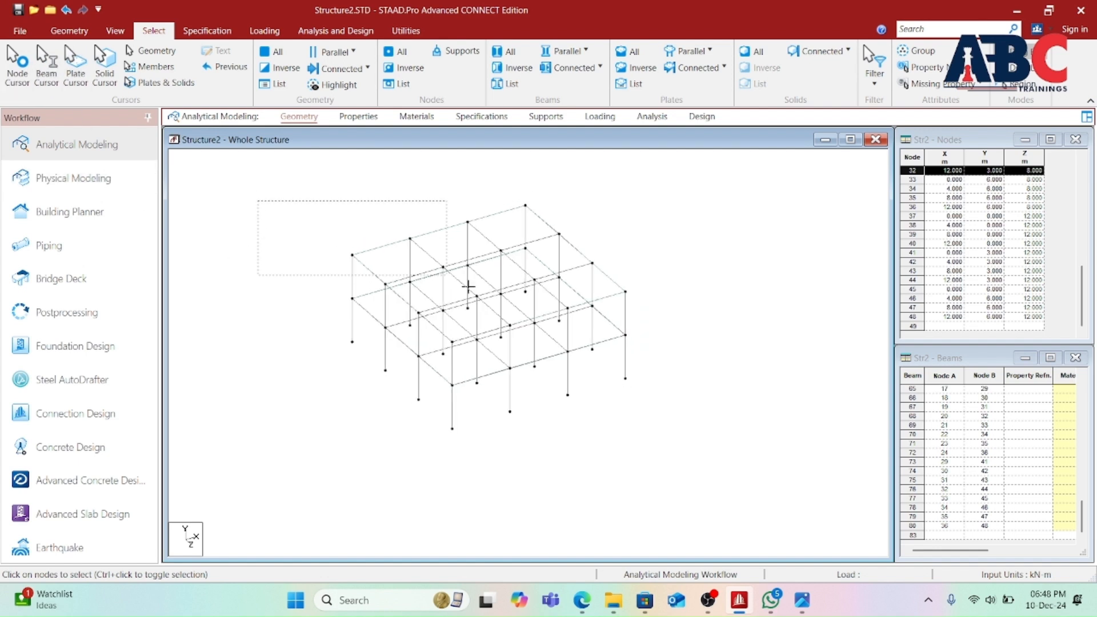
key("ctrl+a")
scroll(462, 364, "up", 2)
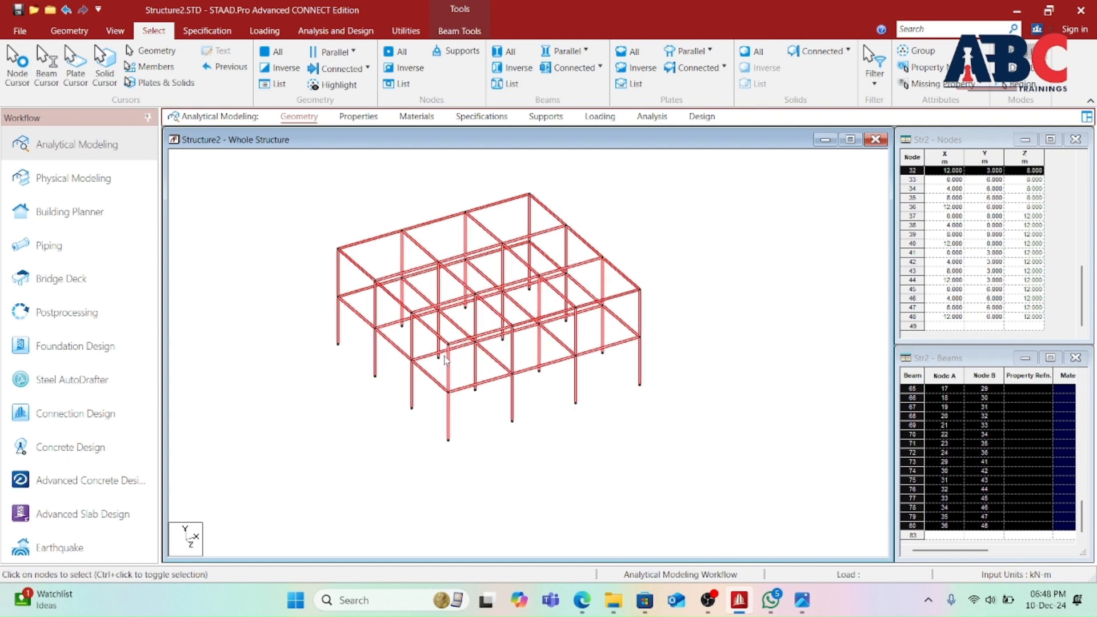
left_click(718, 460)
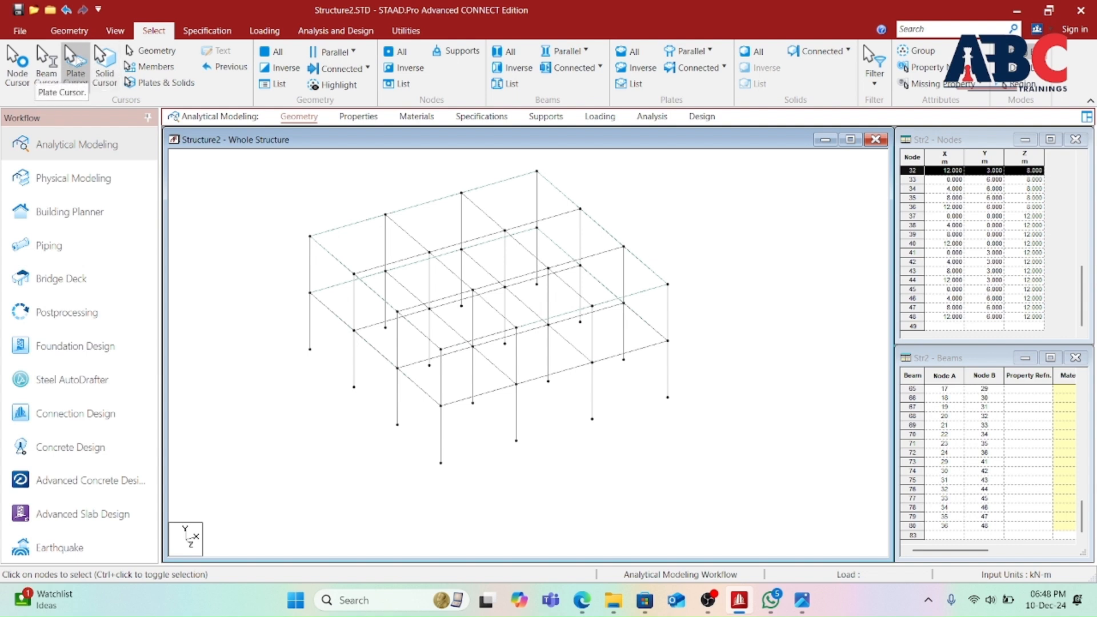
- Select the first-floor and roof plates together with the Plate Cursor to check their extents, and clear the selection
left_click(76, 64)
scroll(329, 308, "down", 2)
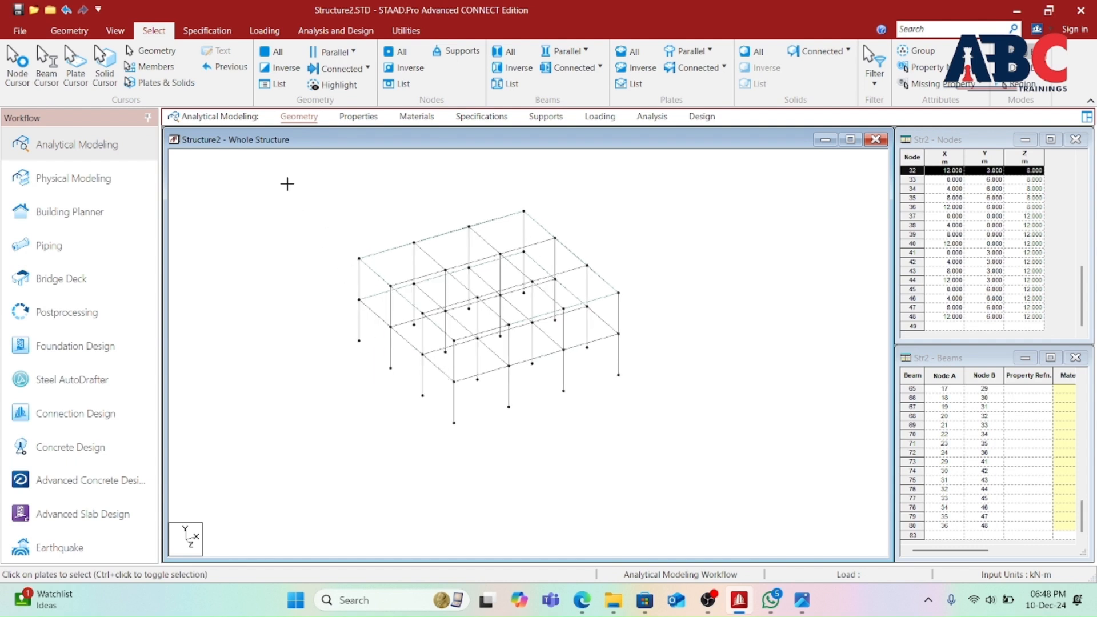
left_click_drag(517, 342, 681, 479)
scroll(538, 377, "up", 1)
scroll(547, 386, "up", 1)
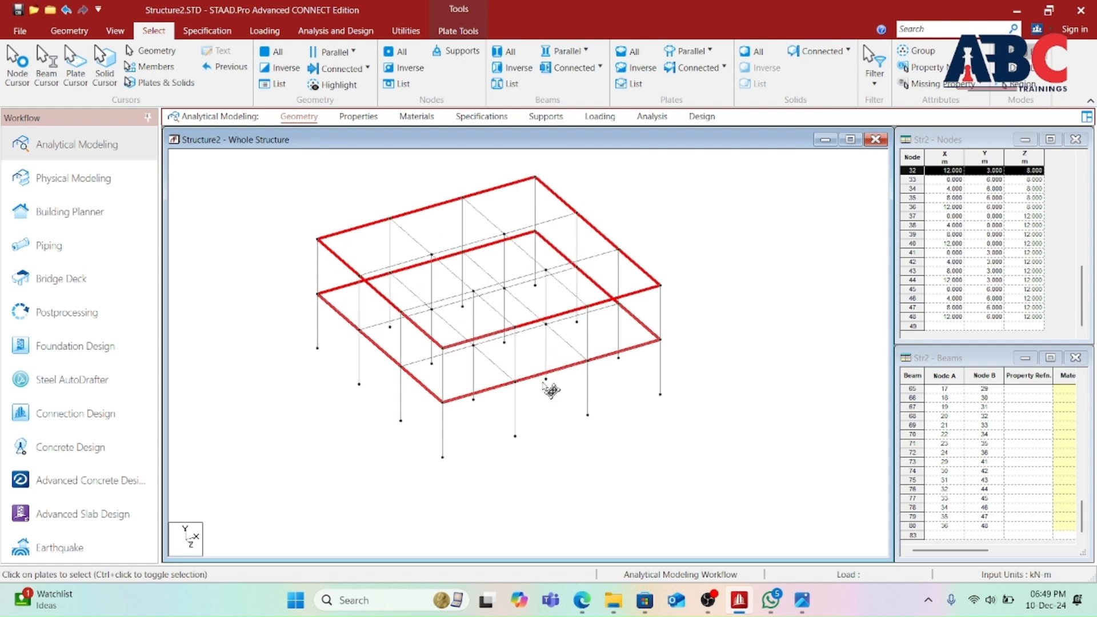
scroll(500, 320, "down", 1)
left_click(534, 480)
scroll(496, 418, "down", 2)
left_click_drag(273, 187, 723, 463)
scroll(661, 454, "up", 2)
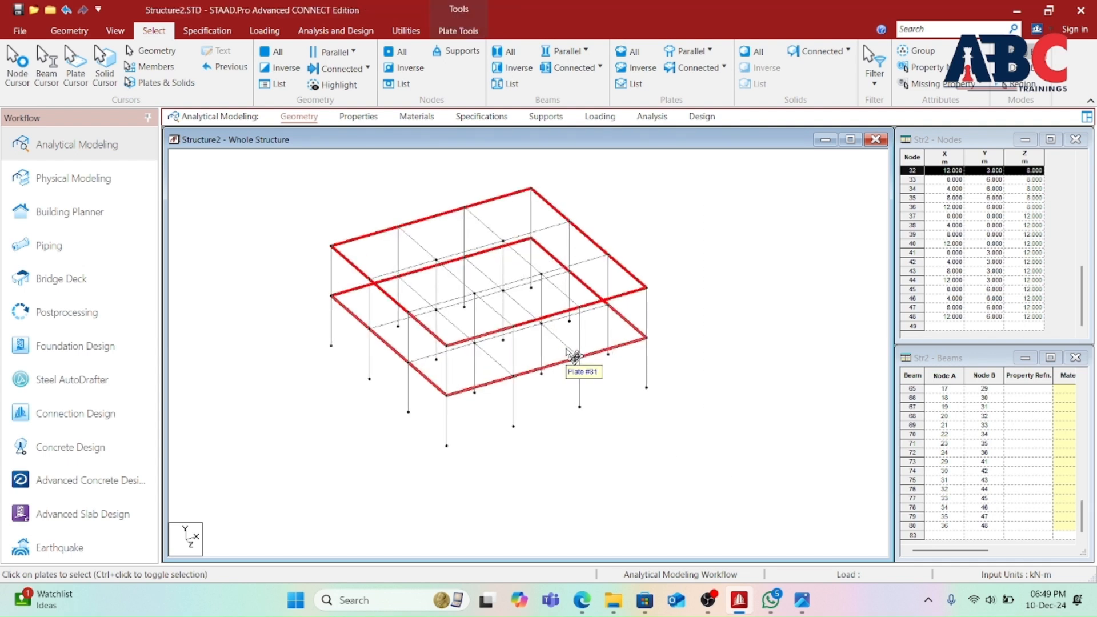
left_click(373, 430)
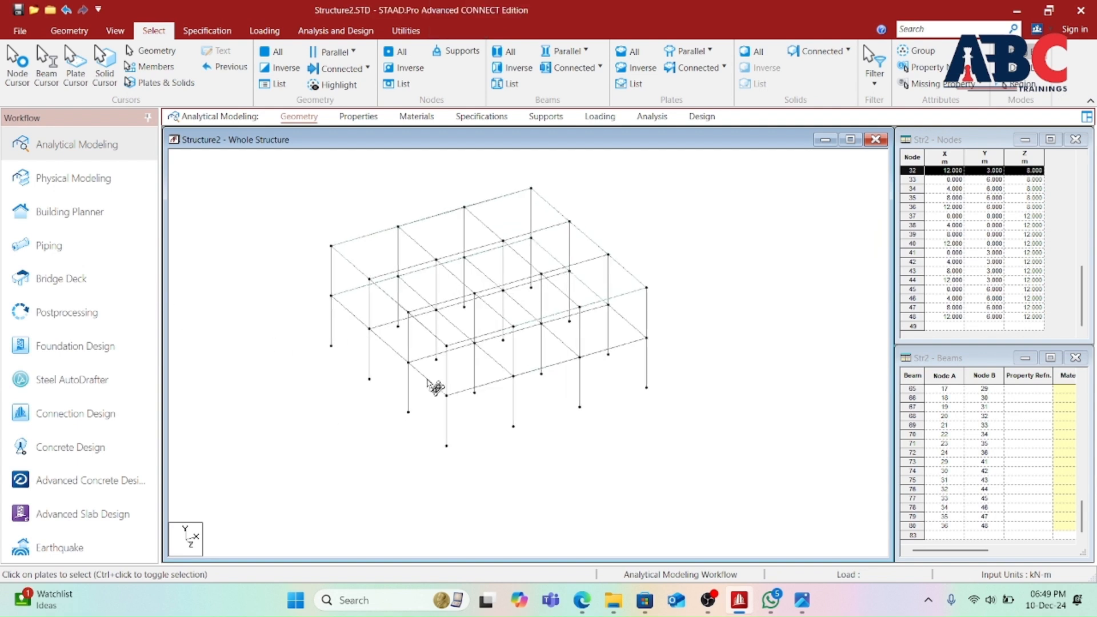
- Select only the roof plate to check its extent and clear the selection
scroll(491, 359, "up", 3)
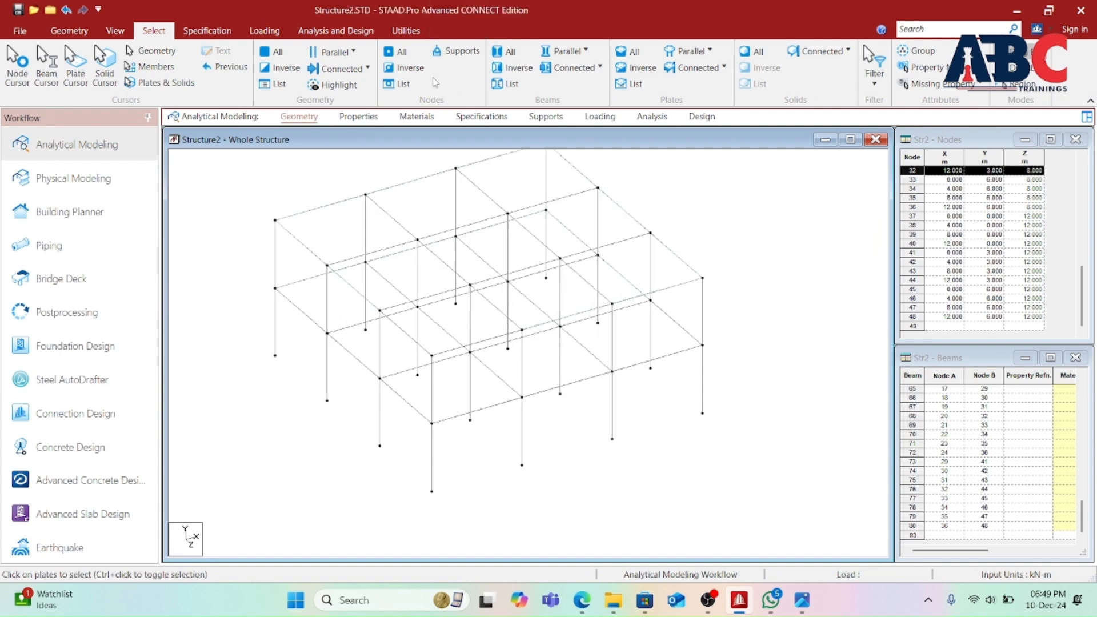
left_click(653, 263)
middle_click_drag(652, 265, 640, 353)
left_click(47, 82)
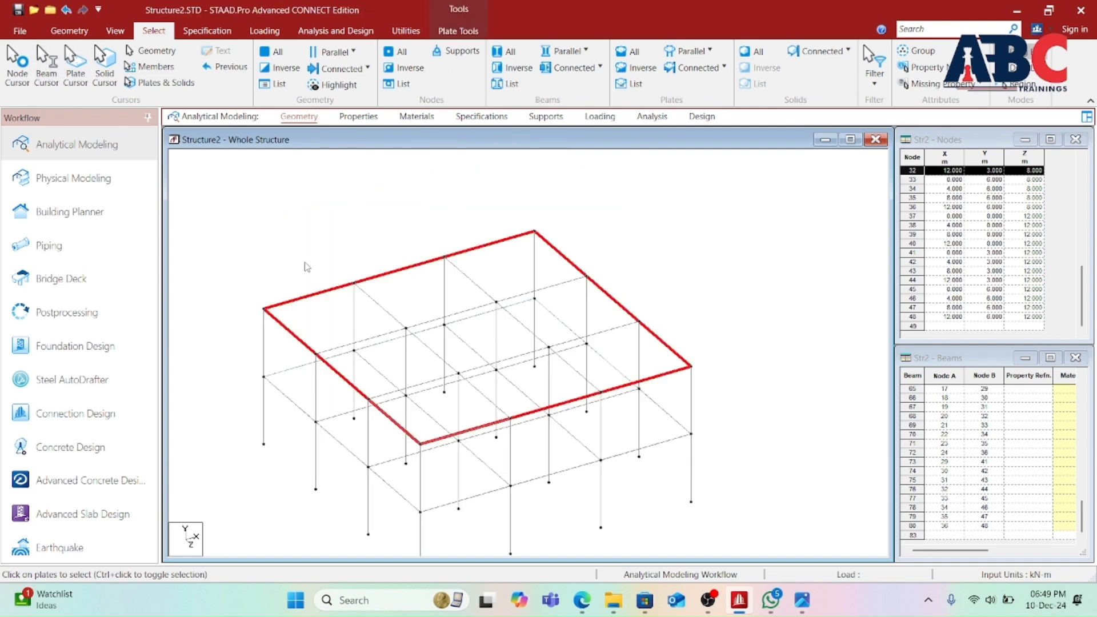
left_click(360, 236)
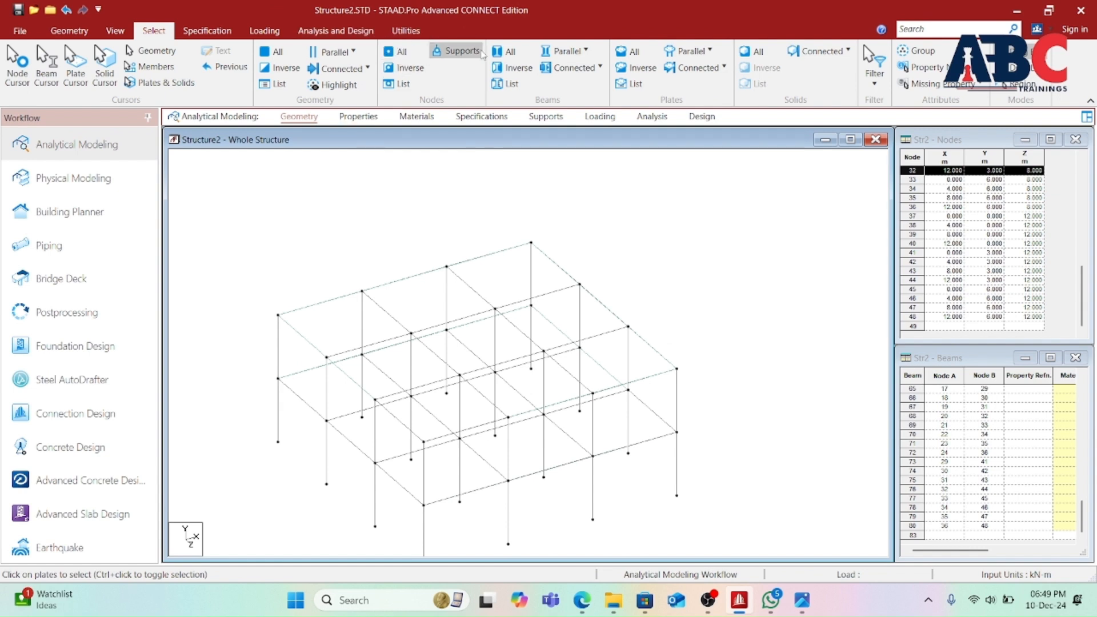
middle_click_drag(473, 252, 525, 243)
scroll(529, 415, "up", 1)
scroll(530, 416, "down", 2)
middle_click_drag(536, 419, 525, 479)
scroll(492, 428, "down", 3)
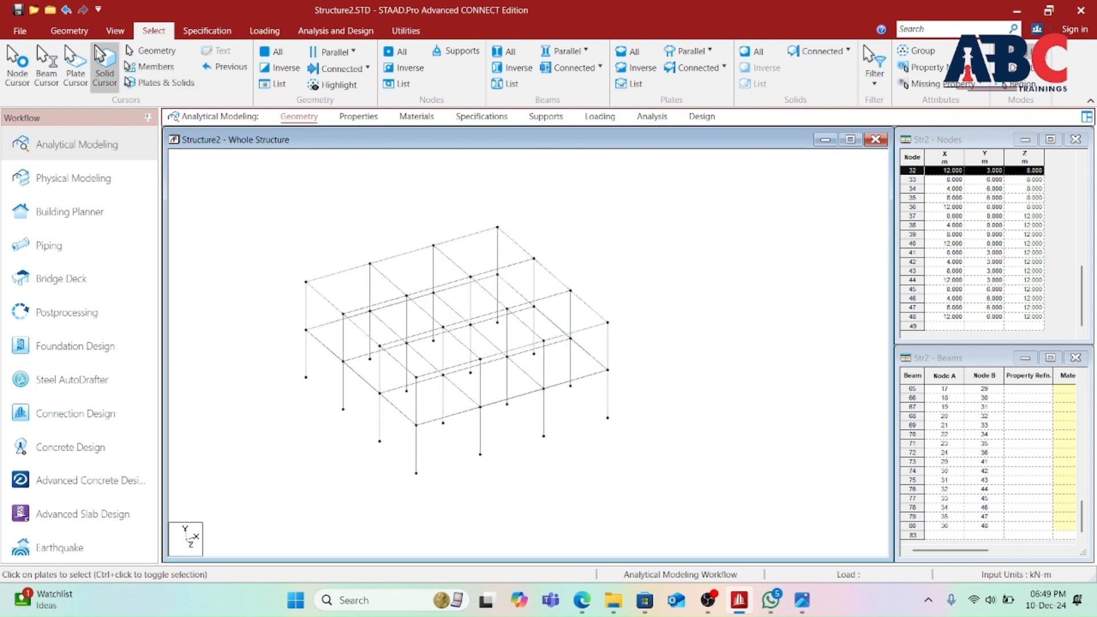
- Show the frame in the front view and create a fixed support definition
left_click(115, 30)
left_click(294, 68)
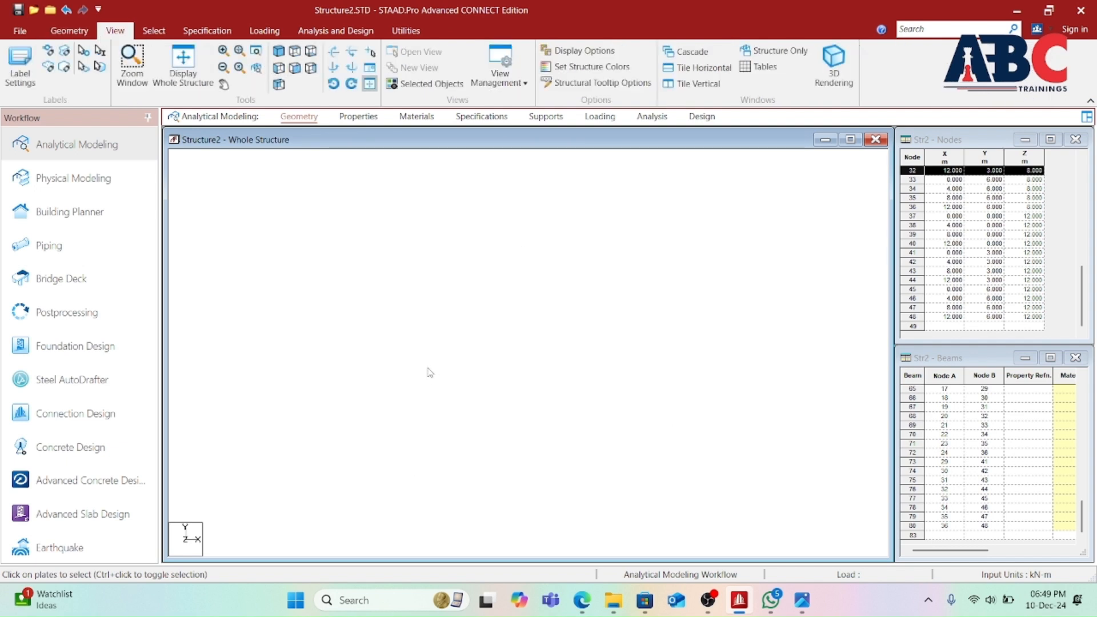
left_click(544, 120)
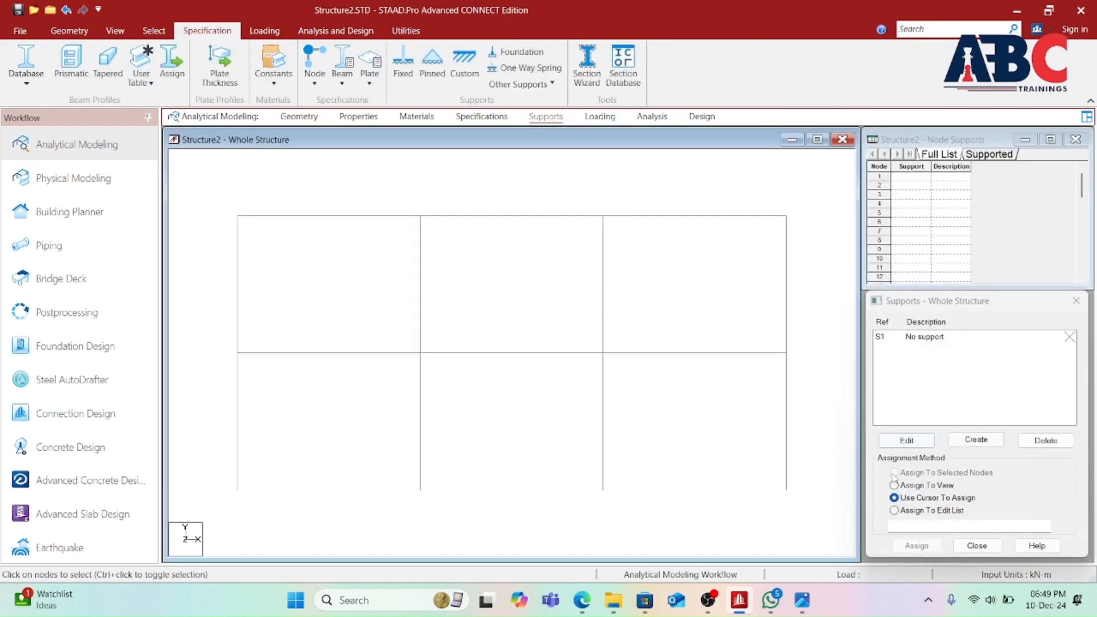
left_click(976, 439)
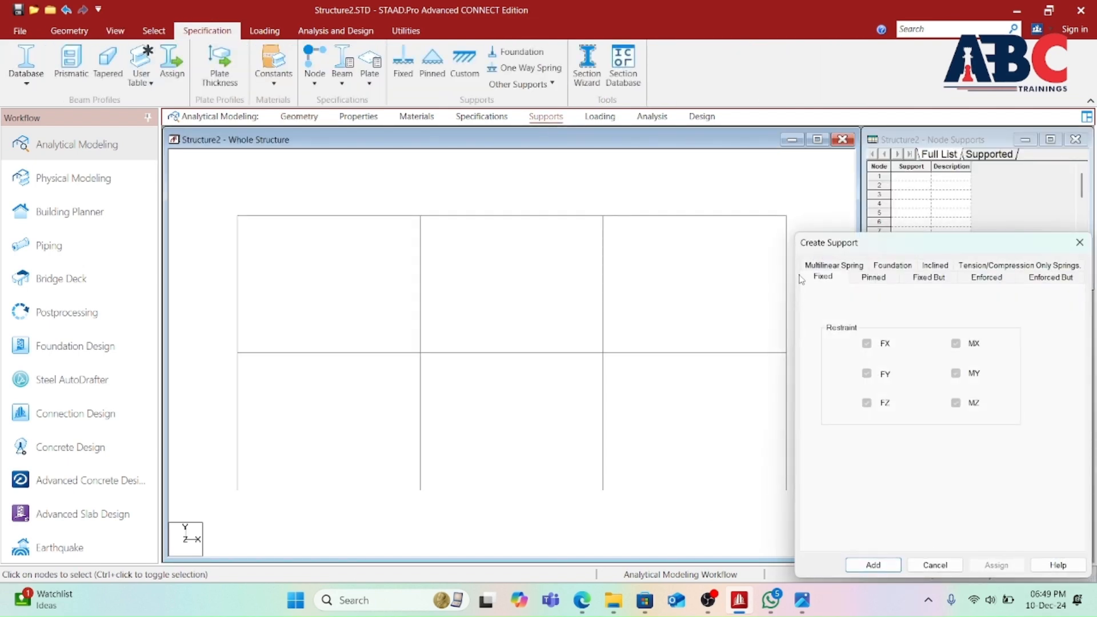
left_click(891, 563)
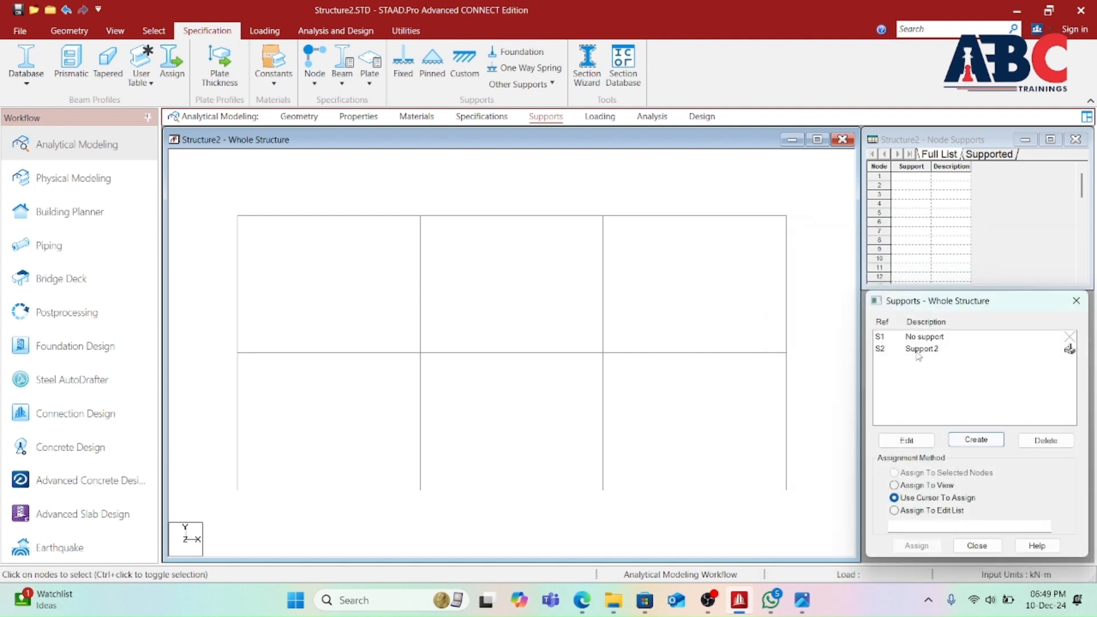
- Assign the fixed support to all column base nodes using Assign To Selected Nodes, showing the frame in the isometric view
left_click(918, 350)
scroll(504, 349, "down", 2)
left_click_drag(285, 448, 850, 541)
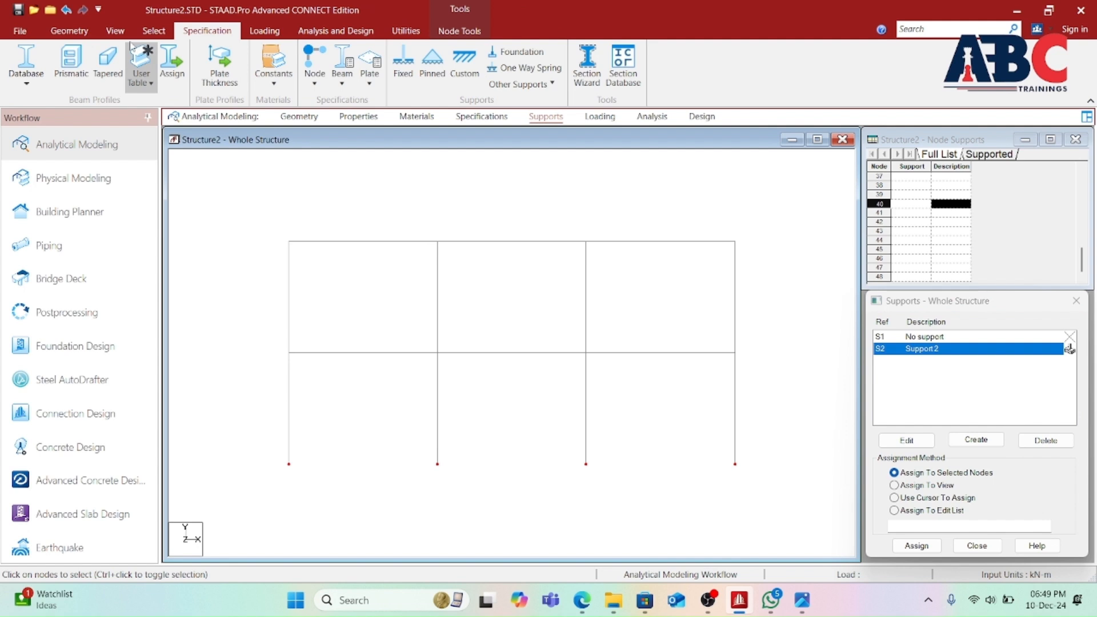
left_click(115, 31)
left_click(278, 51)
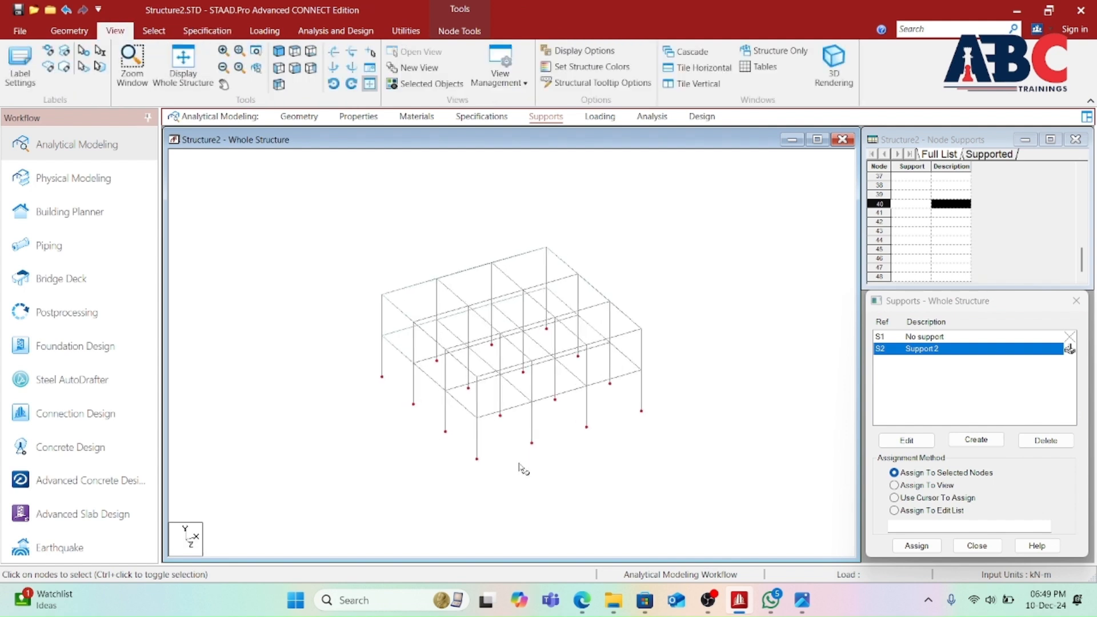
scroll(540, 477, "up", 7)
scroll(579, 427, "up", 1)
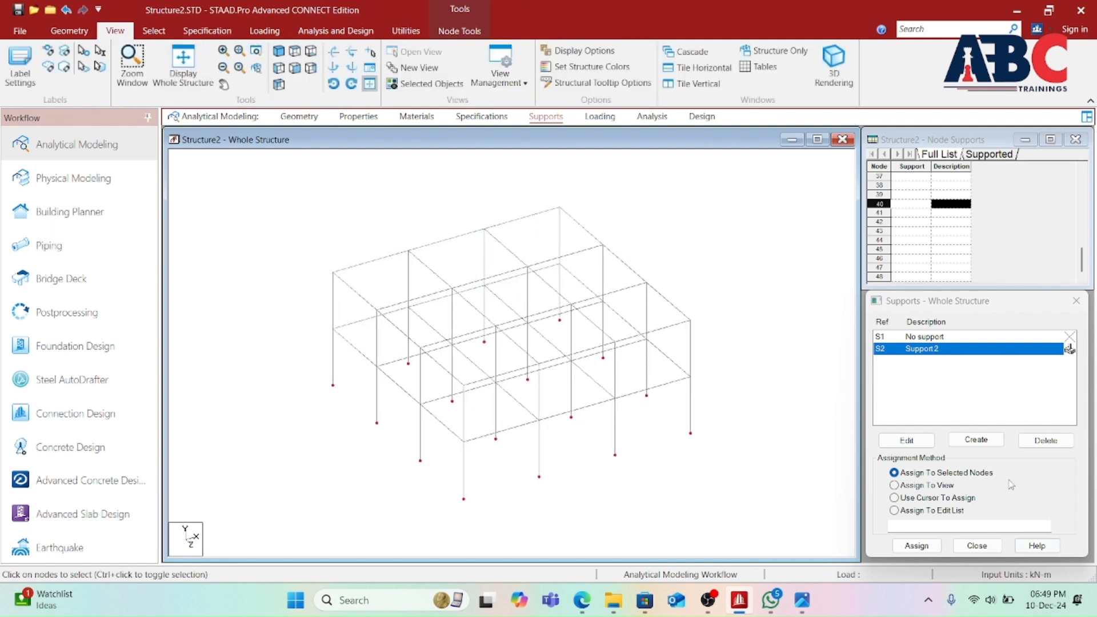
left_click(917, 546)
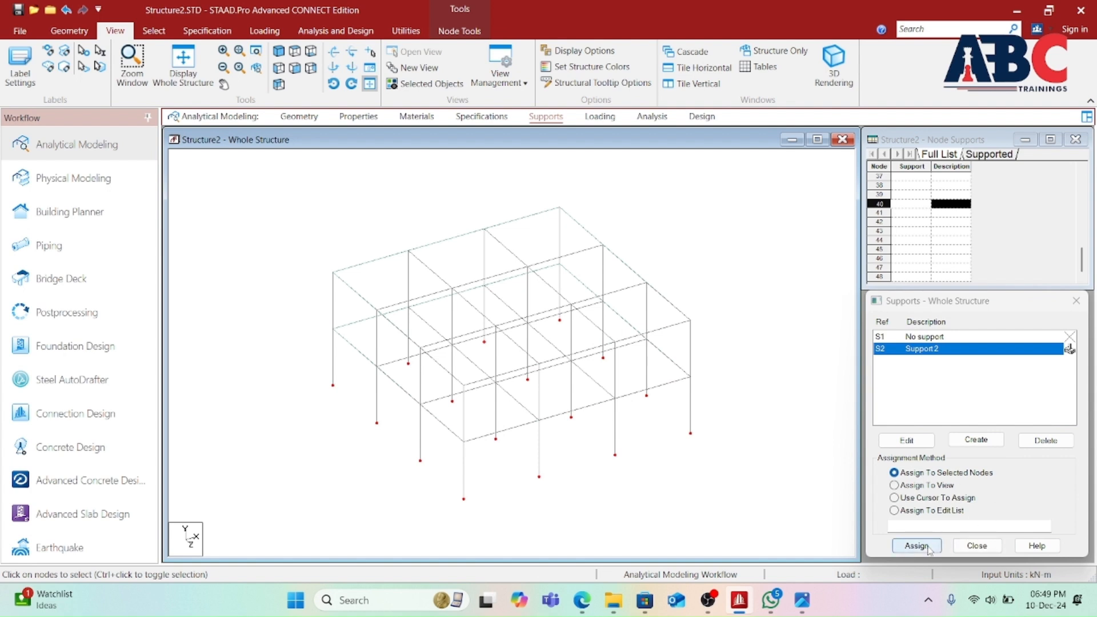
left_click(979, 465)
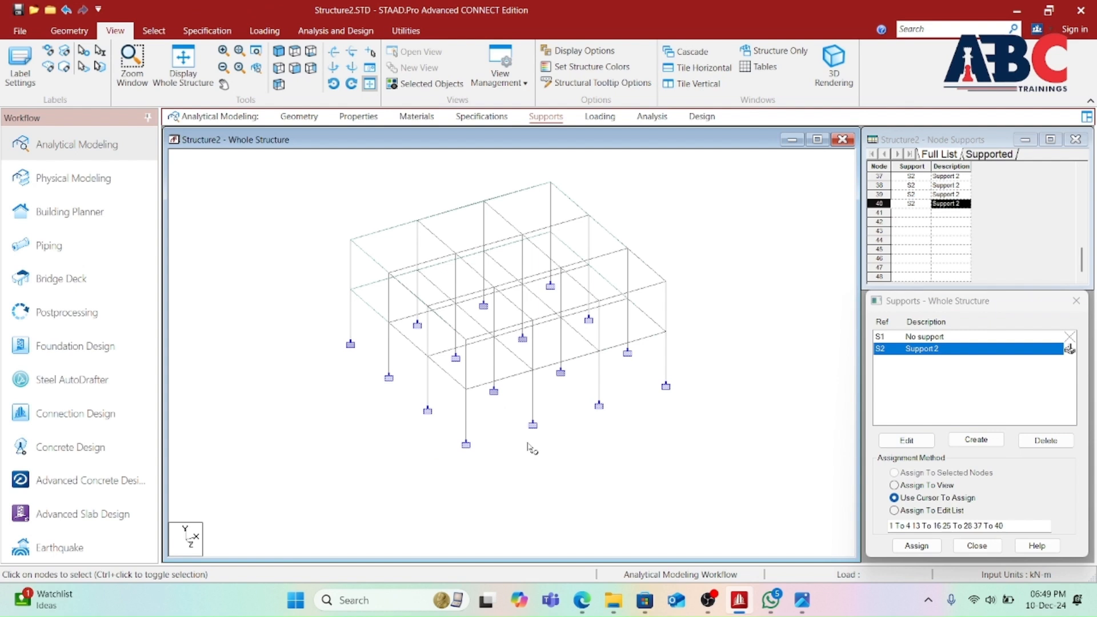
- Apply the inverse node selection to the frame and clear the selection
left_click(153, 31)
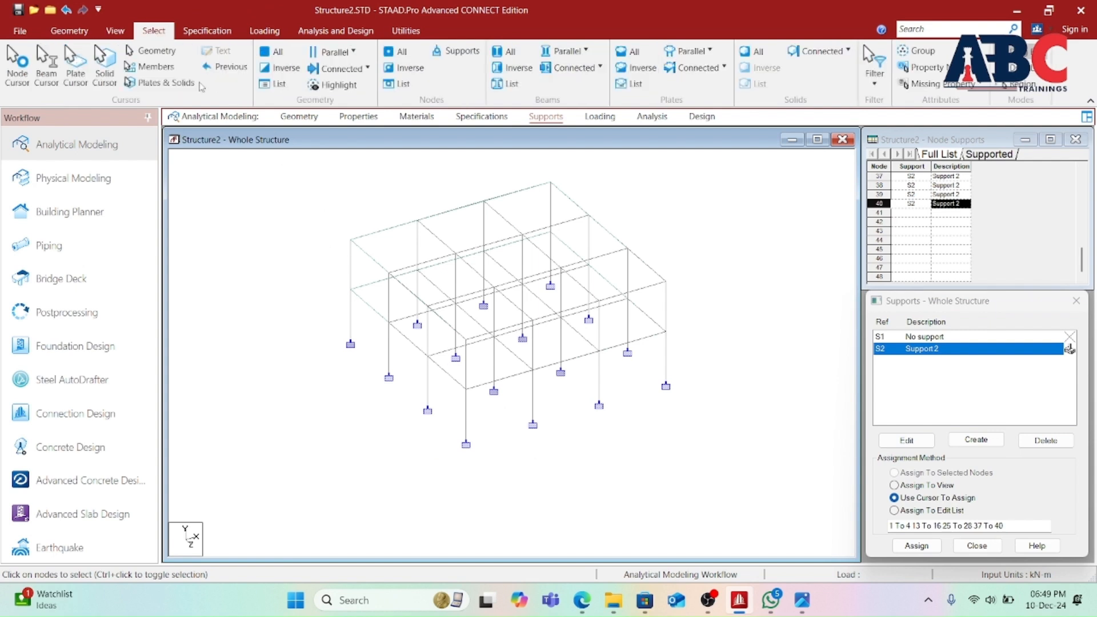
scroll(369, 349, "down", 1)
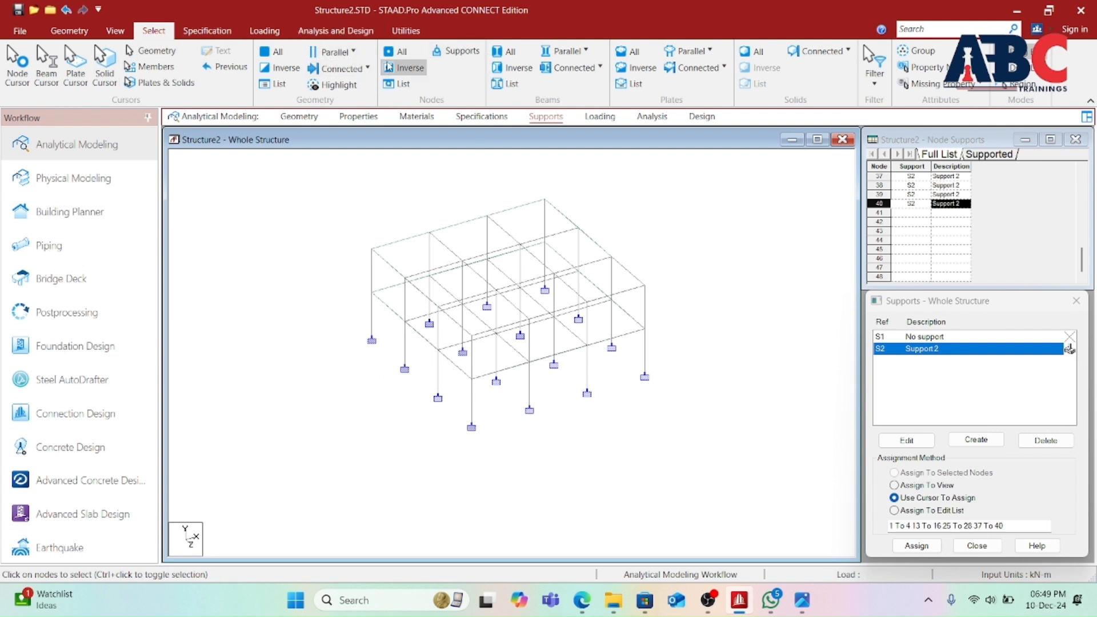
left_click(386, 67)
left_click(706, 270)
scroll(698, 282, "up", 1)
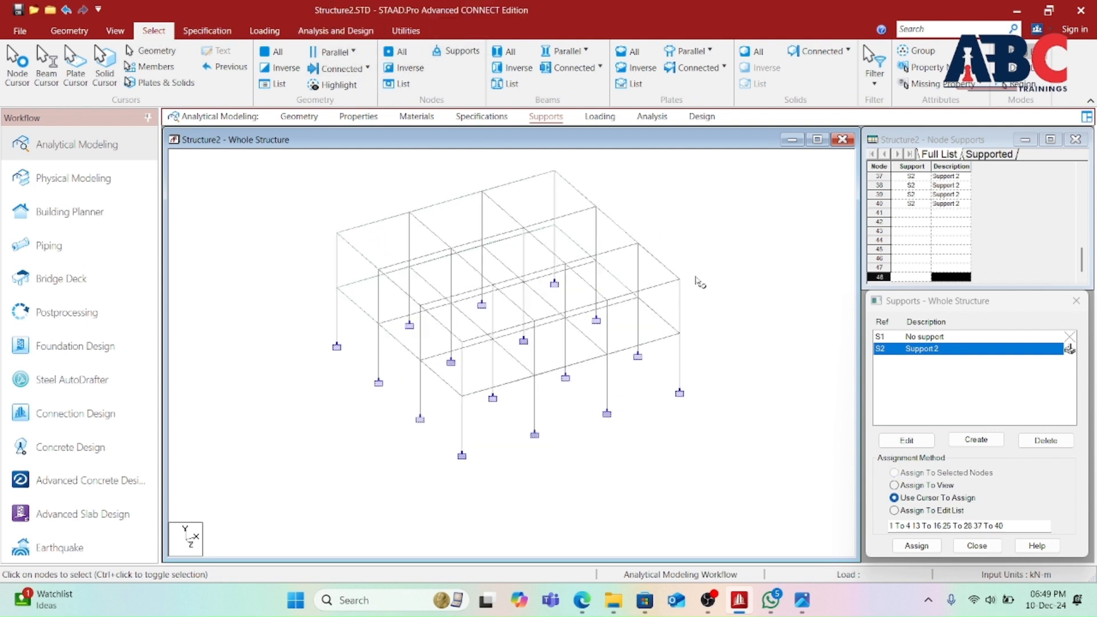
- Select every node in the structure with the All nodes command and clear the selection
left_click(403, 51)
scroll(508, 310, "up", 1)
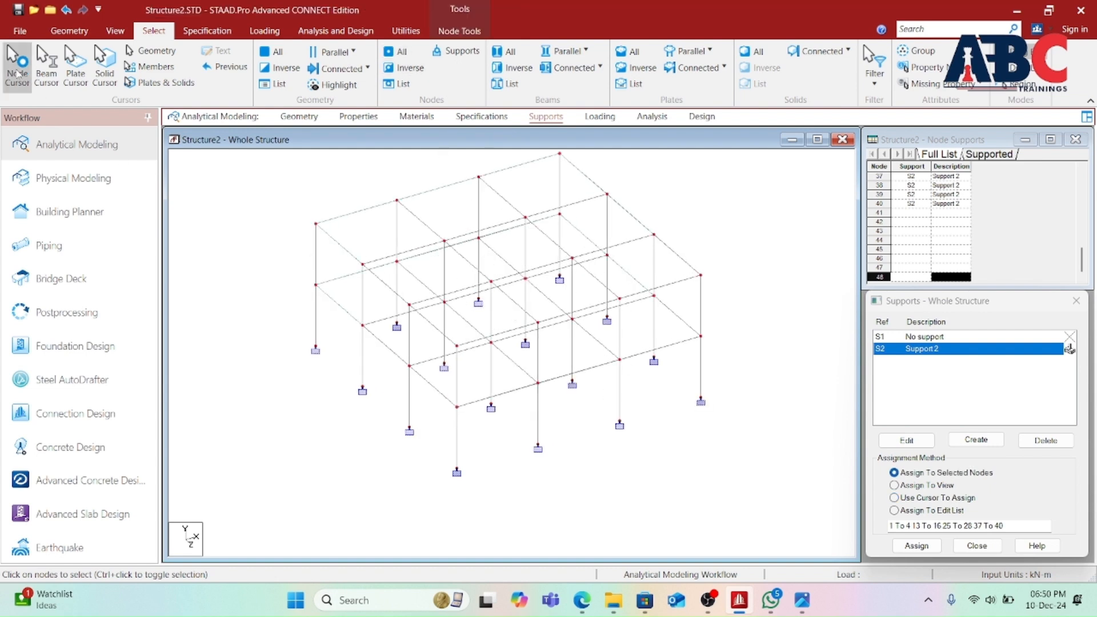
left_click(315, 211)
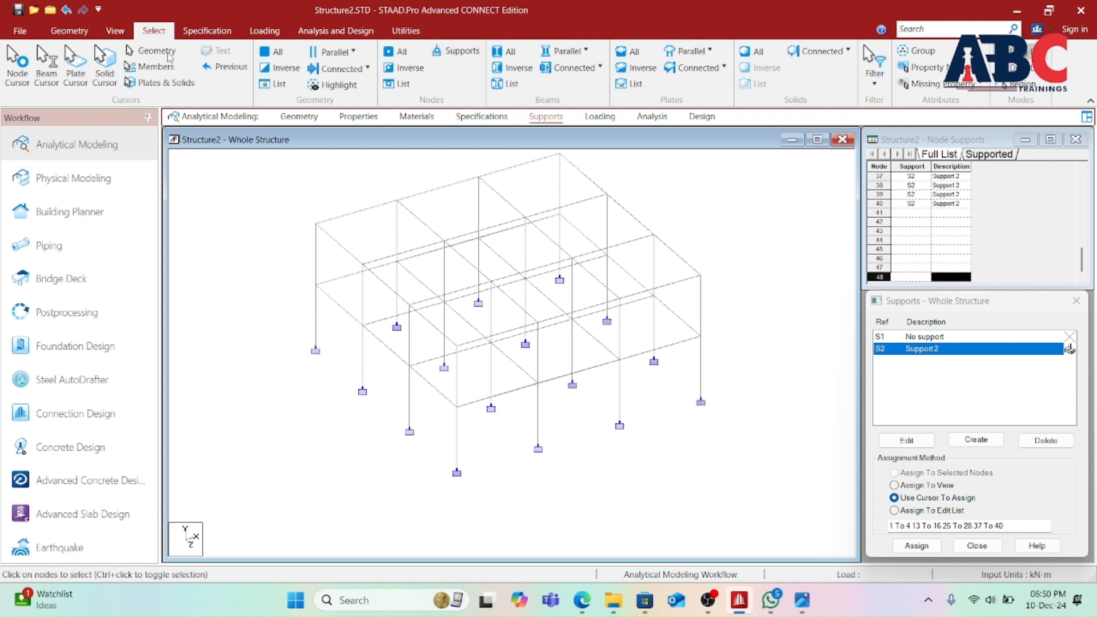
- Inspect the supported frame in the front view and return to the isometric view
left_click(115, 31)
left_click(294, 68)
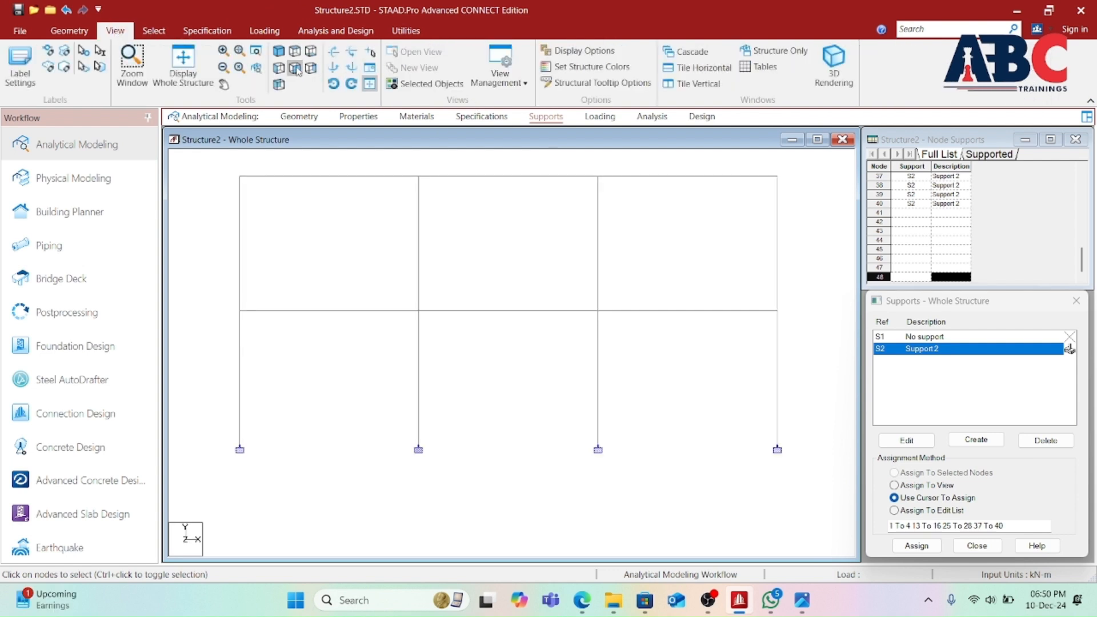
left_click(294, 51)
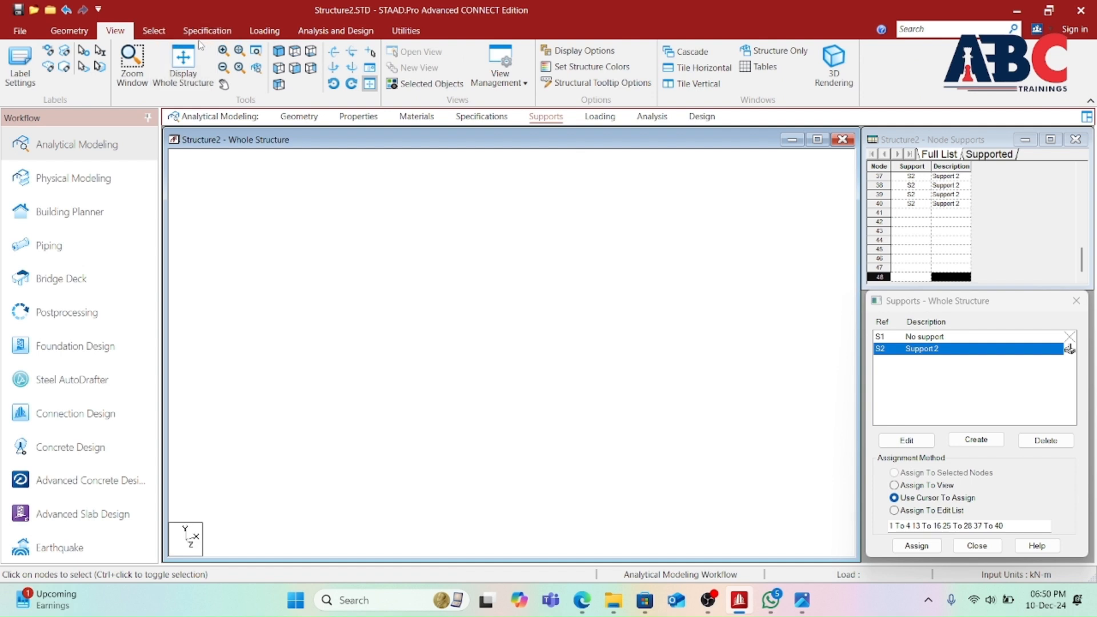
- Select all supported nodes at the column bases with the Supports selection command and clear the selection
left_click(162, 35)
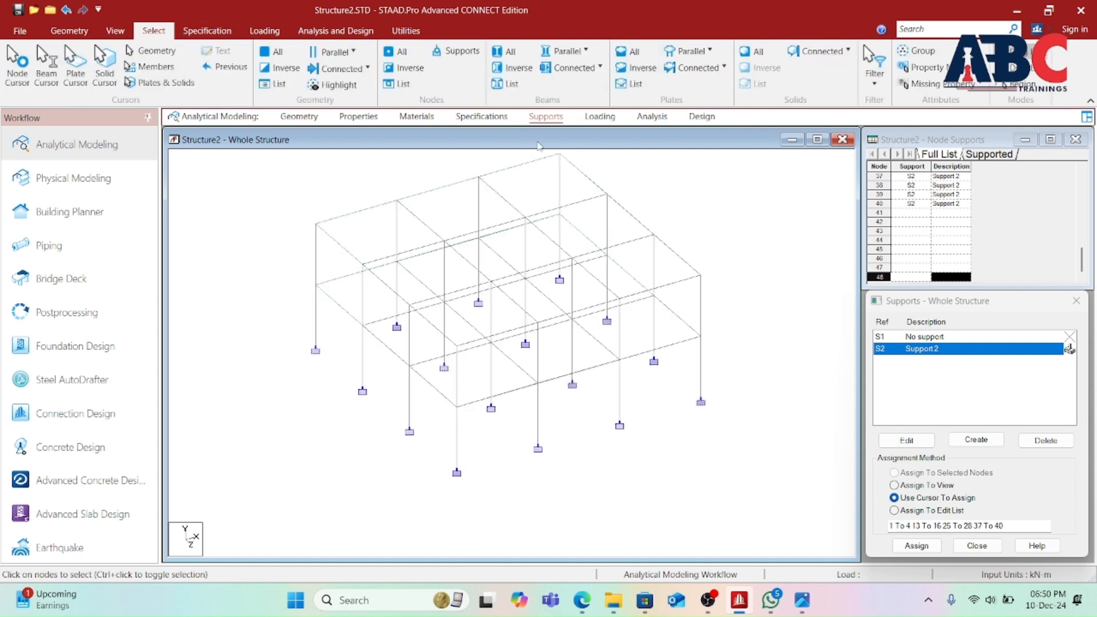
left_click(456, 51)
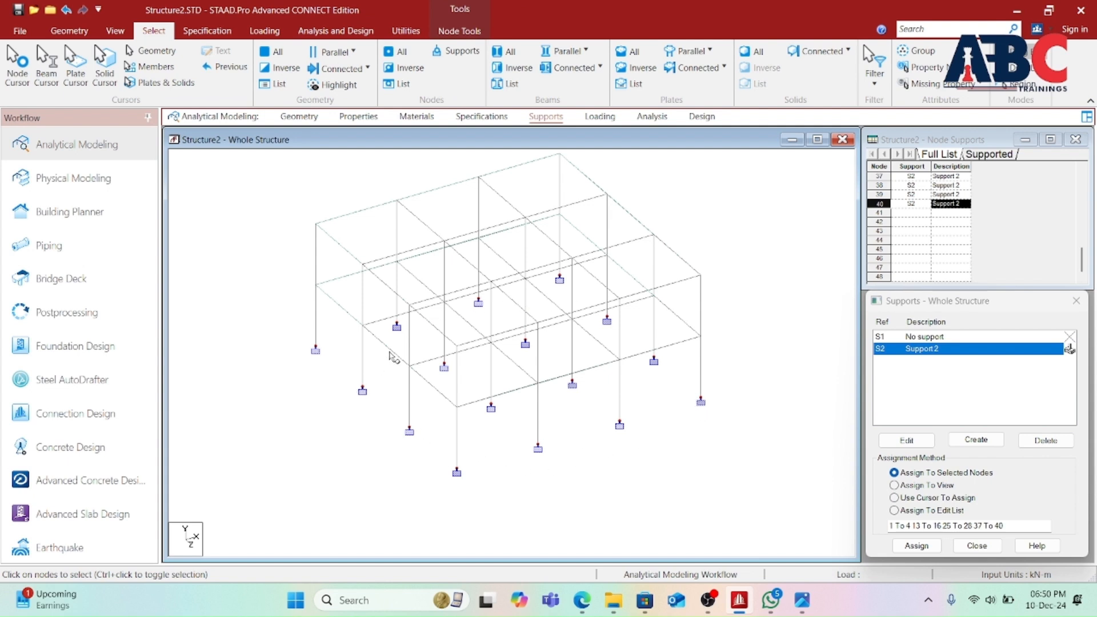
left_click(364, 161)
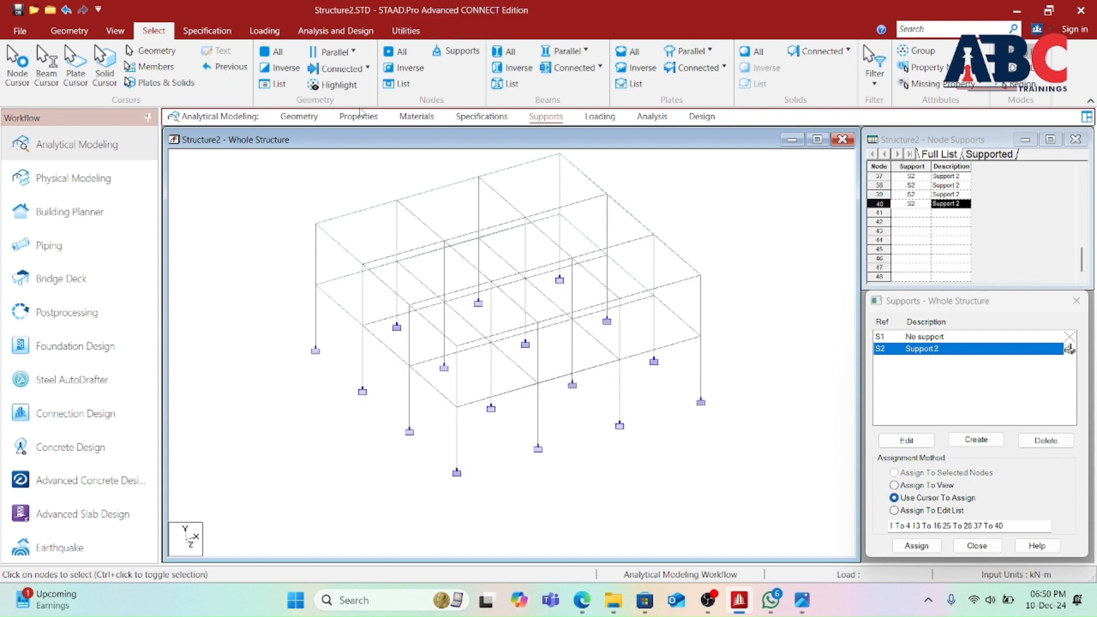
- Select the rear corner node of the roof, invert the node selection, and clear it
left_click(316, 226)
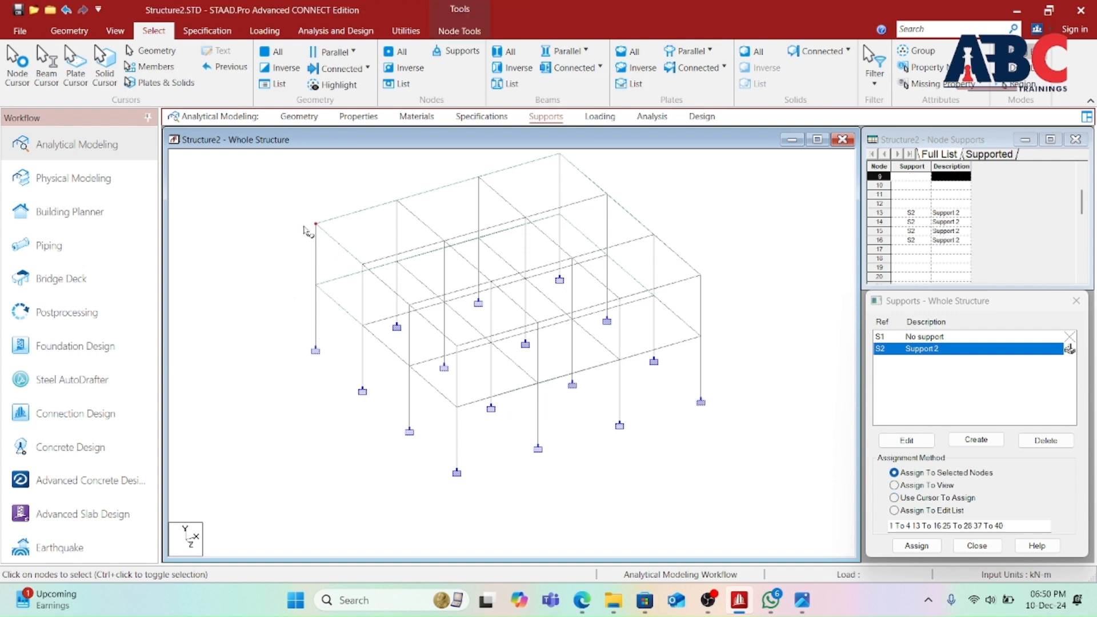
scroll(316, 230, "up", 2)
middle_click_drag(303, 222, 338, 279)
left_click(407, 67)
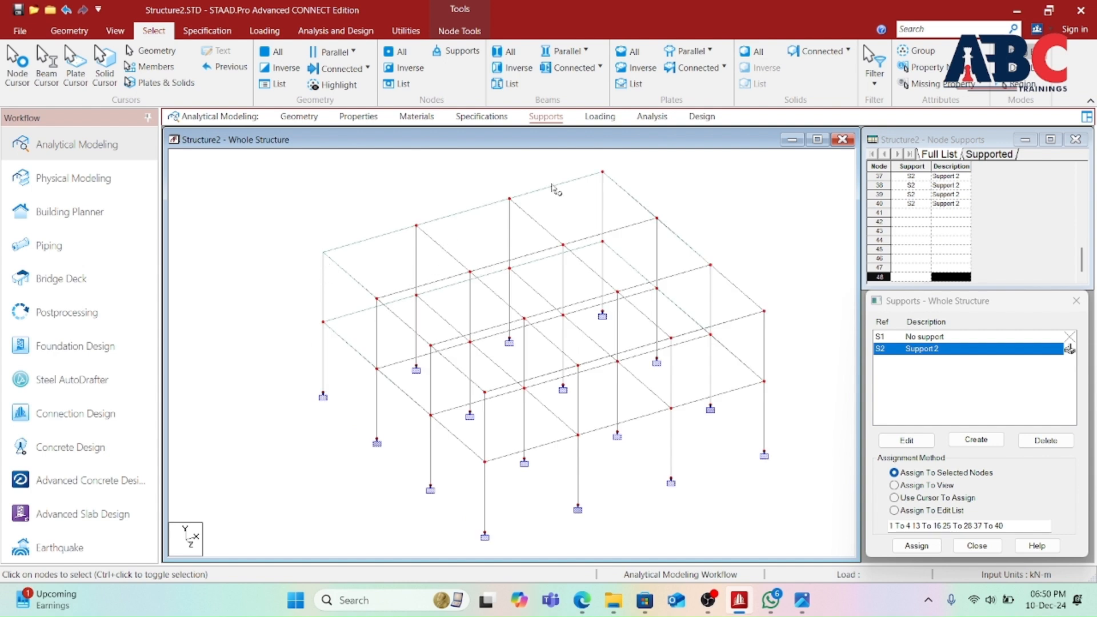
left_click(243, 335)
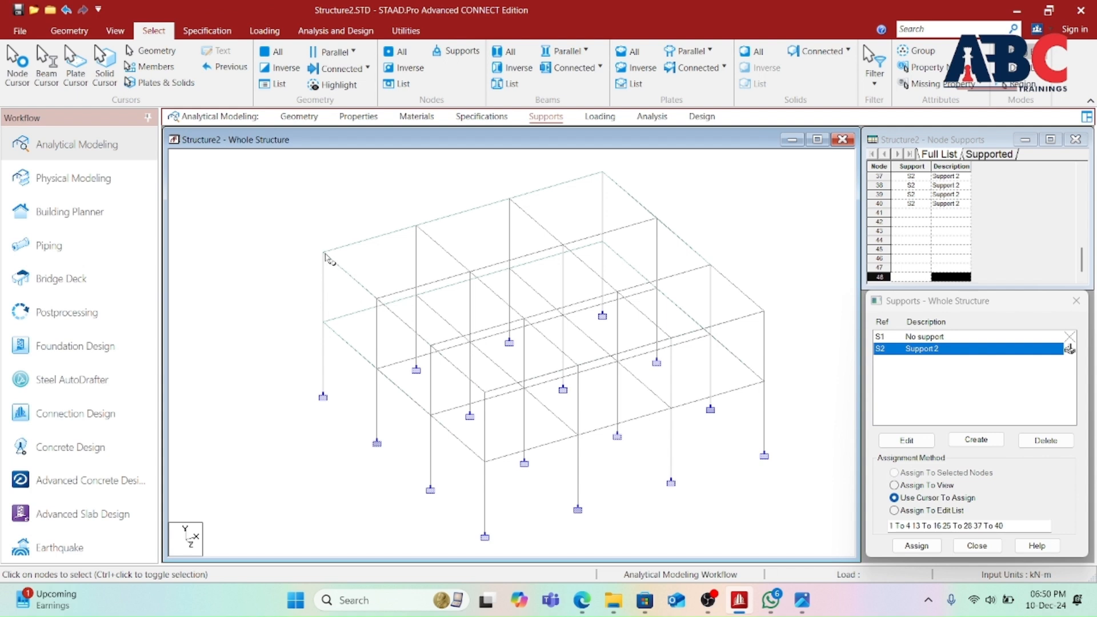
- Select the four nodes along the rear roof edge, invert the node selection, and clear it
left_click(324, 255)
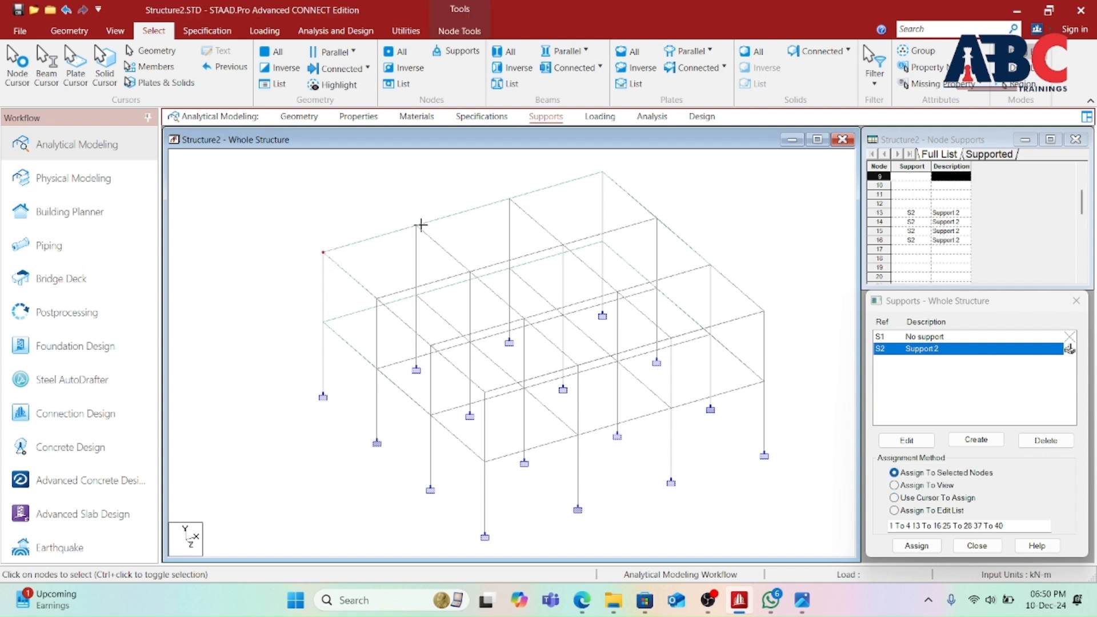
left_click_drag(638, 175, 309, 275)
middle_click_drag(571, 217, 587, 316)
left_click(632, 227)
left_click_drag(636, 244, 301, 381)
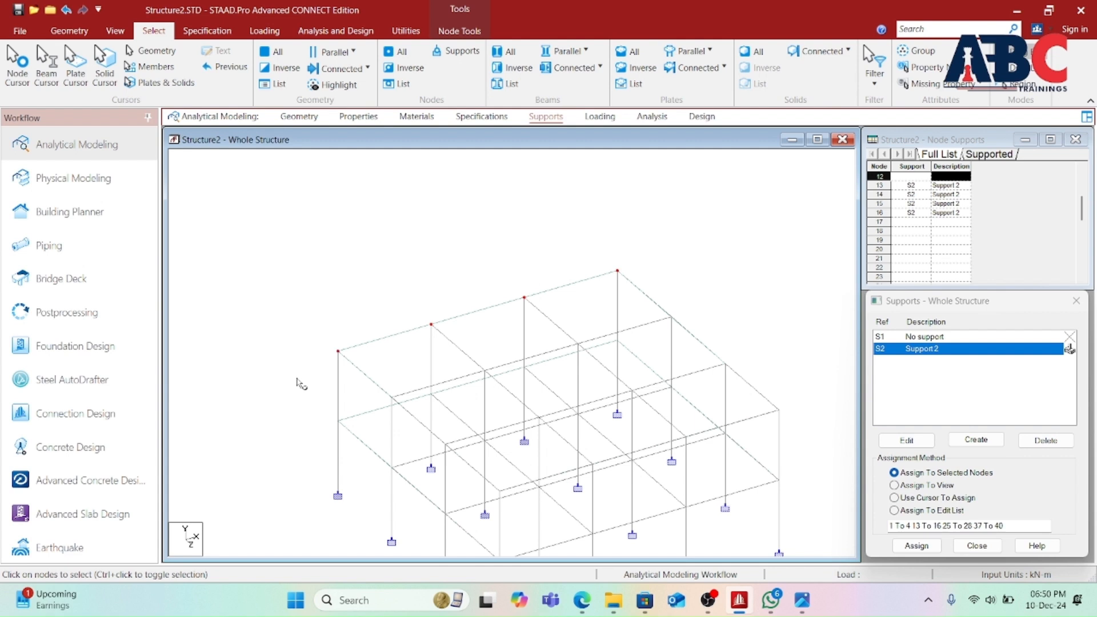
scroll(436, 261, "down", 4)
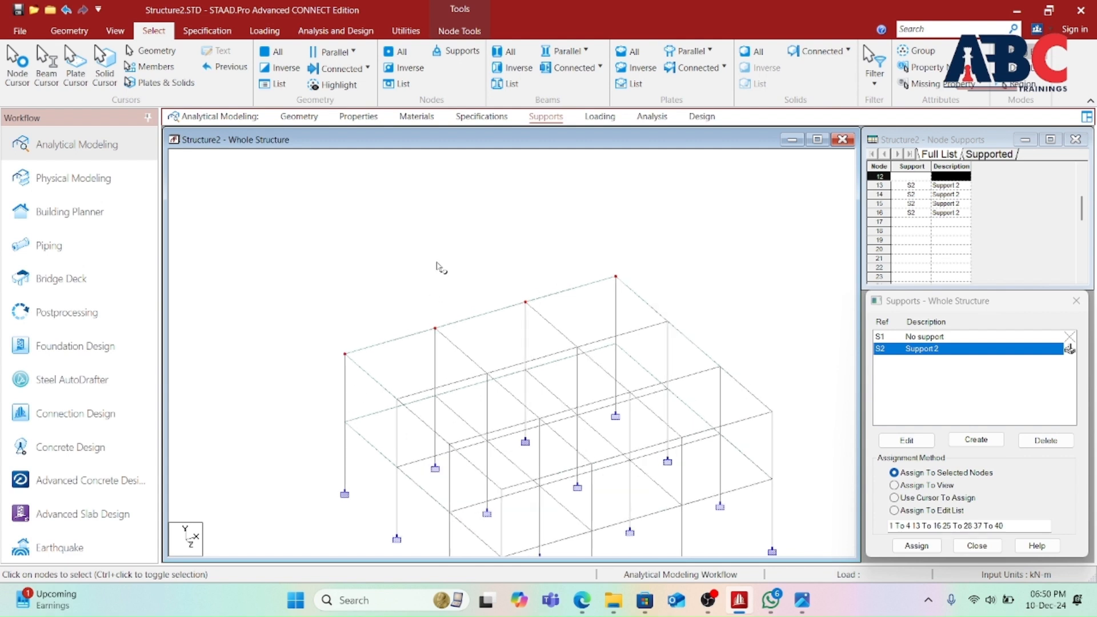
middle_click_drag(513, 439, 479, 321)
middle_click_drag(479, 186, 479, 234)
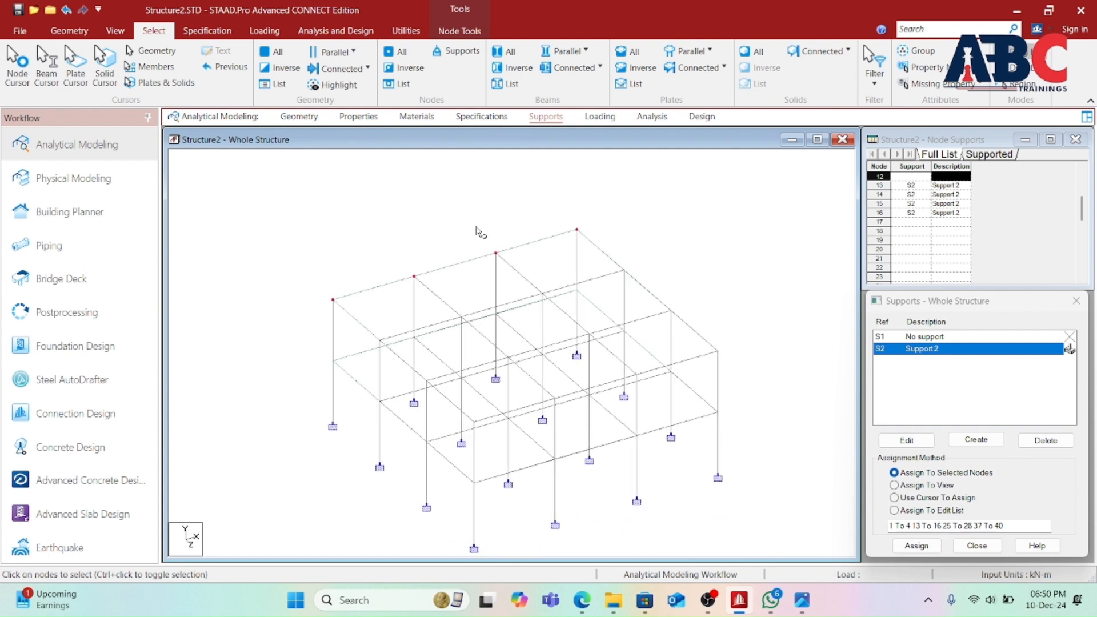
left_click(402, 67)
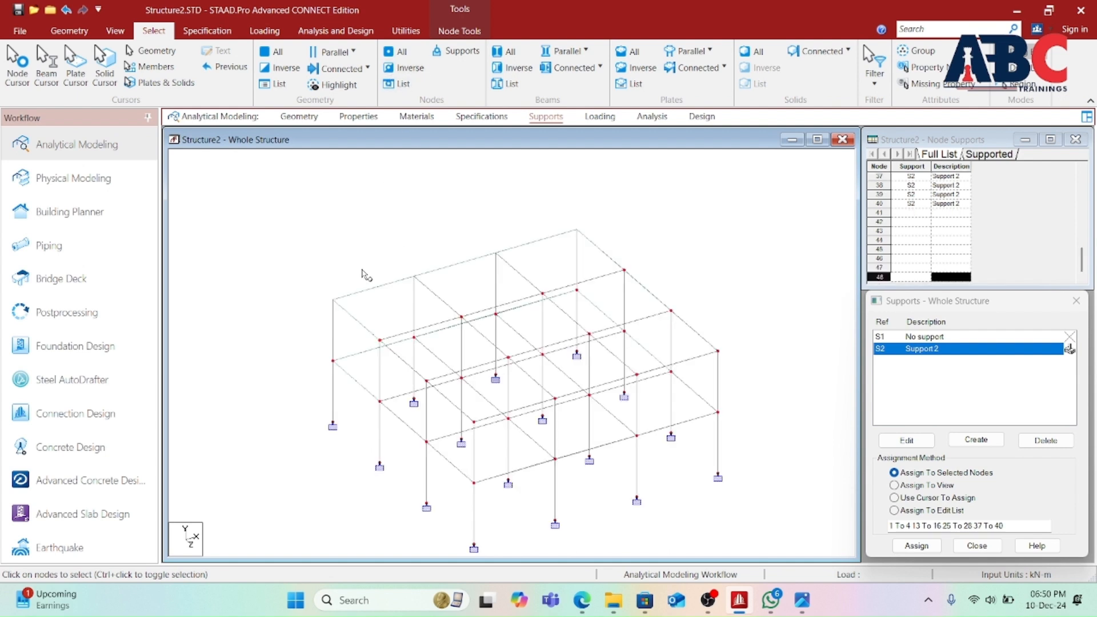
middle_click_drag(633, 426, 614, 406)
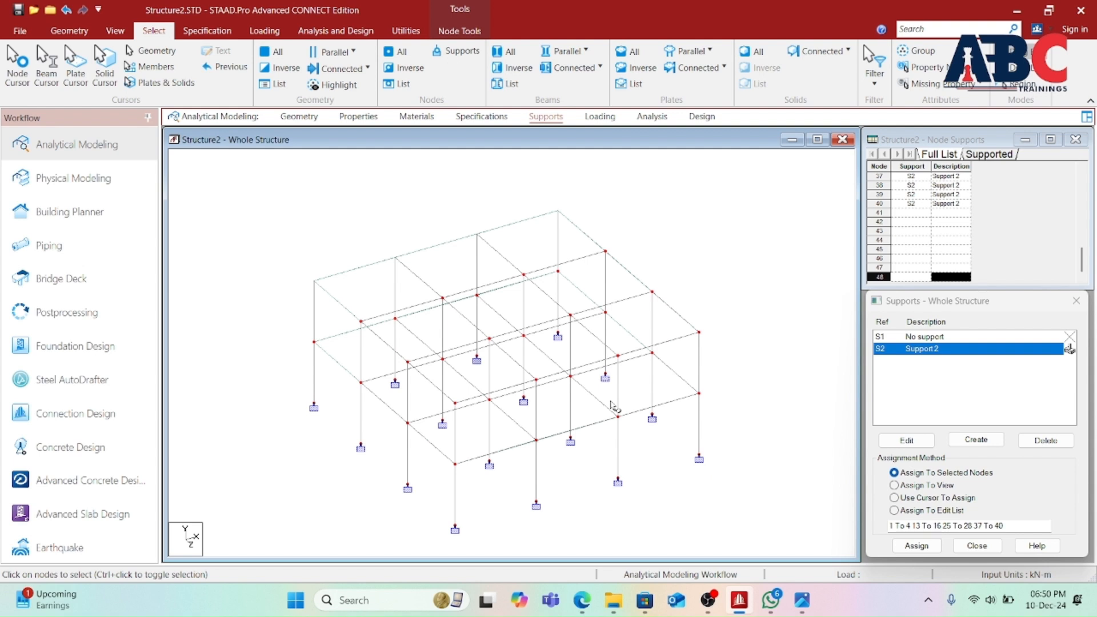
scroll(607, 412, "down", 2)
left_click(690, 341)
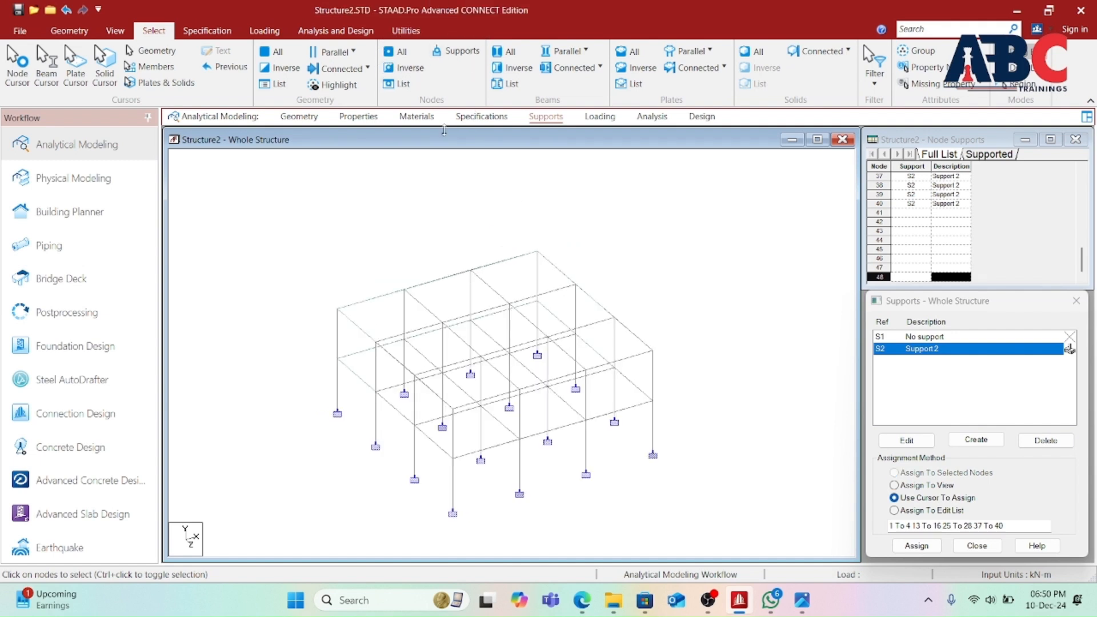
- Select every beam in the structure with the All beams command and clear the selection
scroll(511, 412, "up", 2)
scroll(511, 412, "up", 1)
scroll(517, 317, "up", 1)
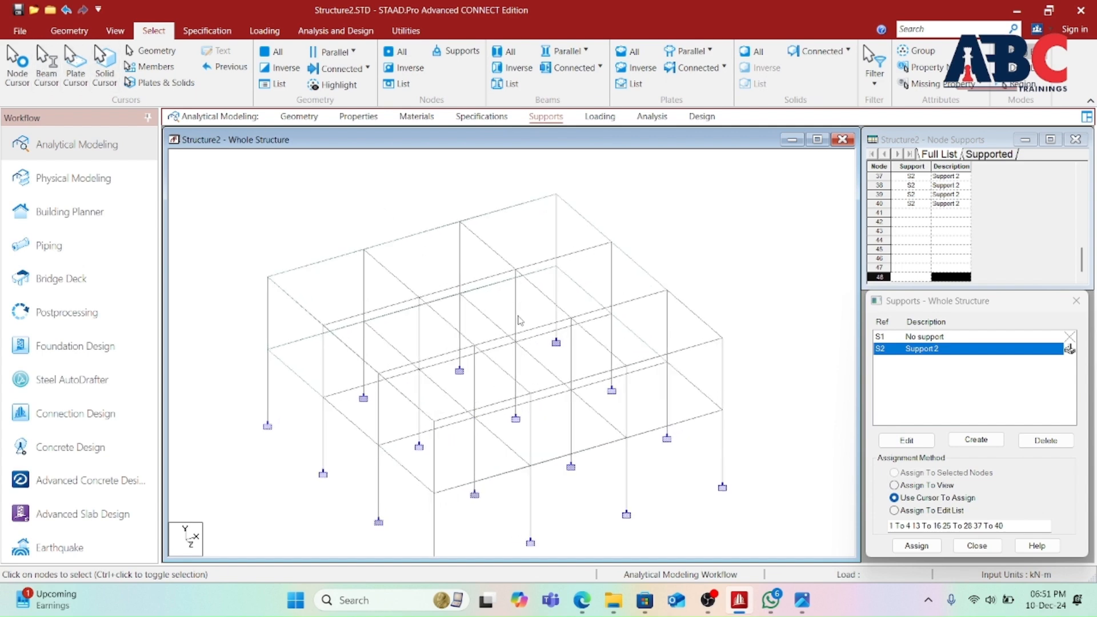
left_click(509, 52)
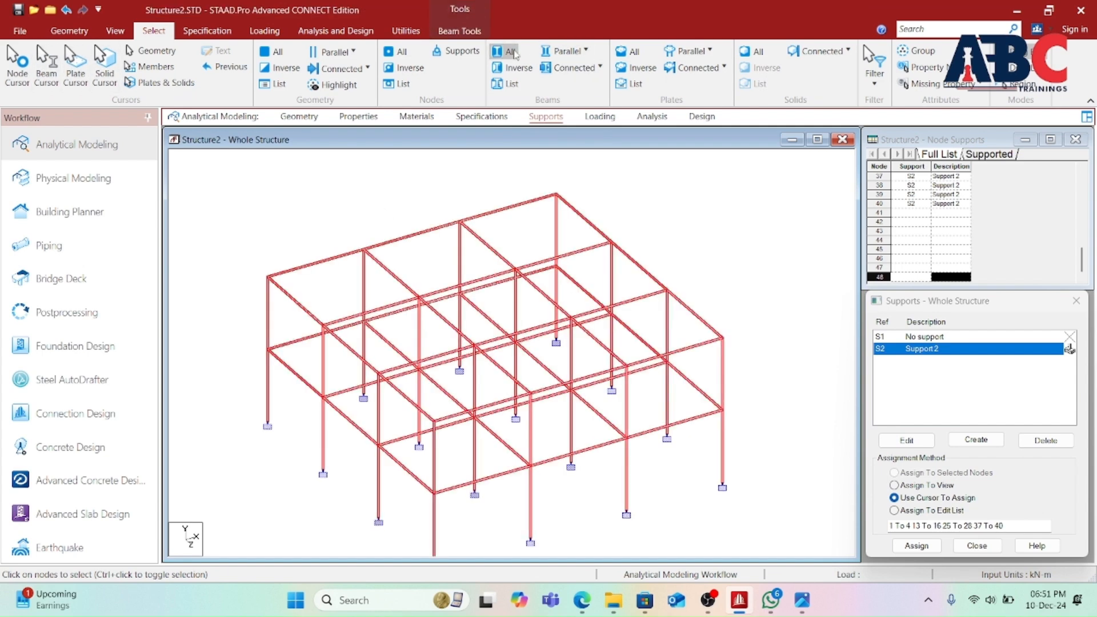
left_click(513, 51)
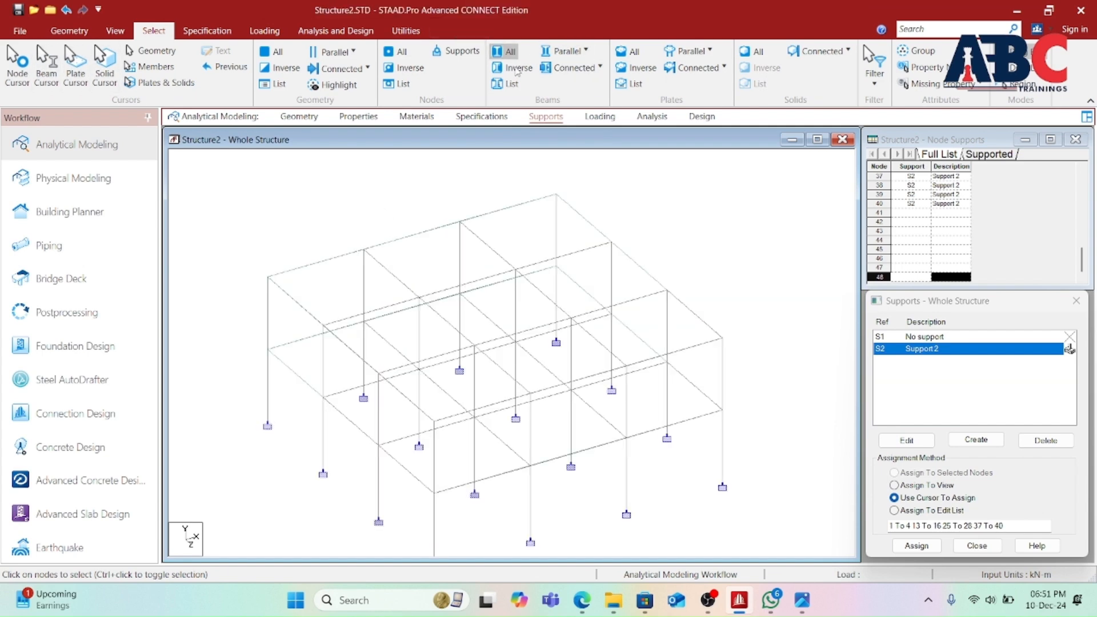
- Select the end beam of the rear roof edge, invert the beam selection, and clear it
left_click(494, 213)
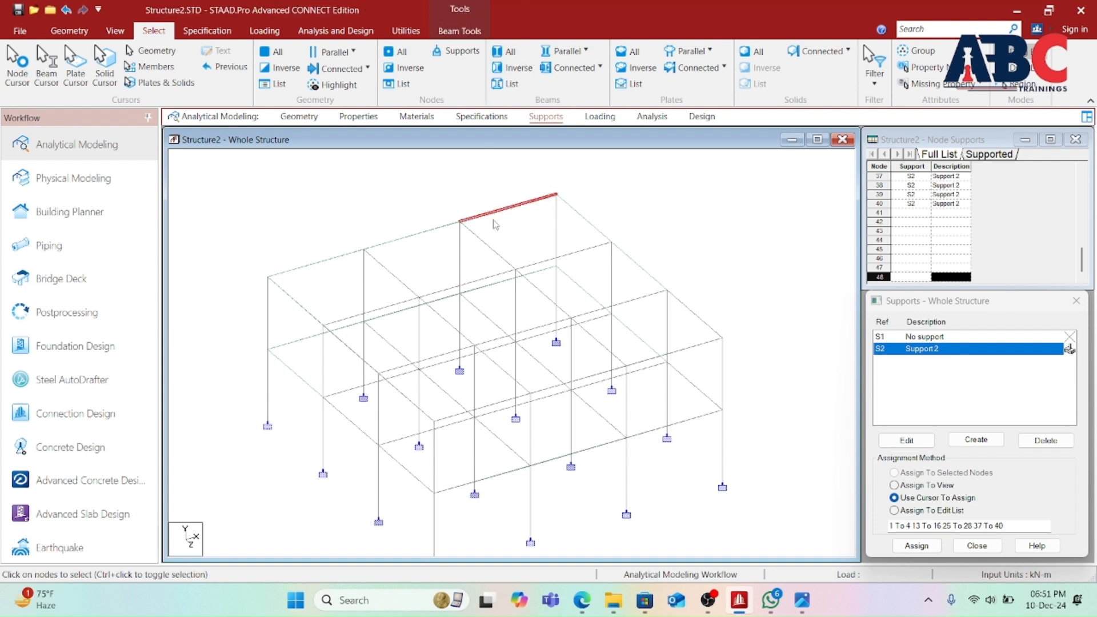
left_click(519, 69)
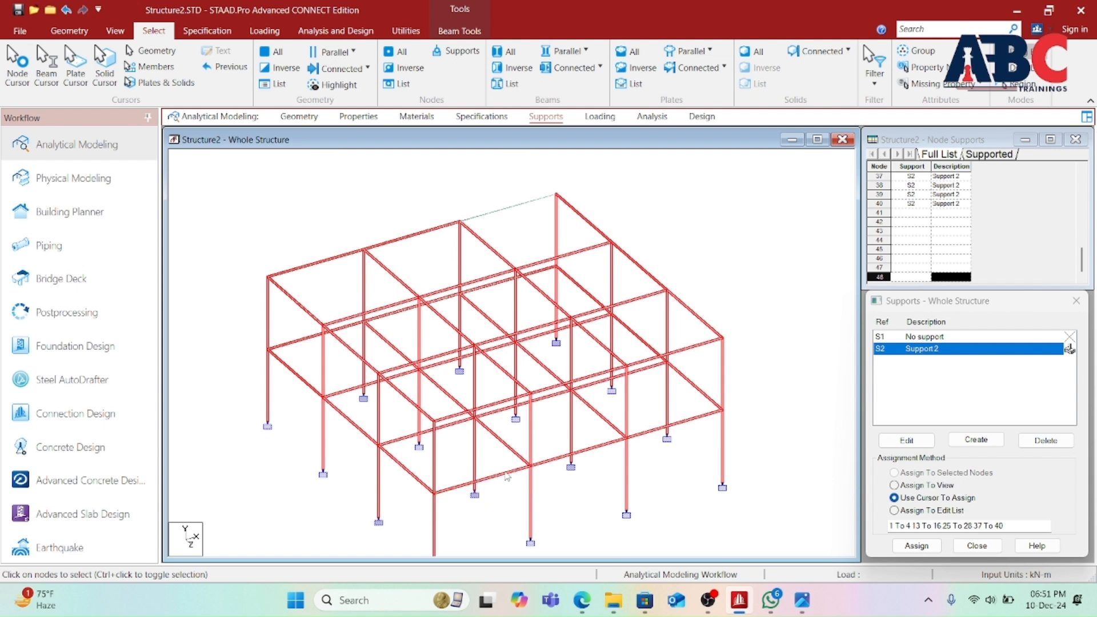
left_click(655, 240)
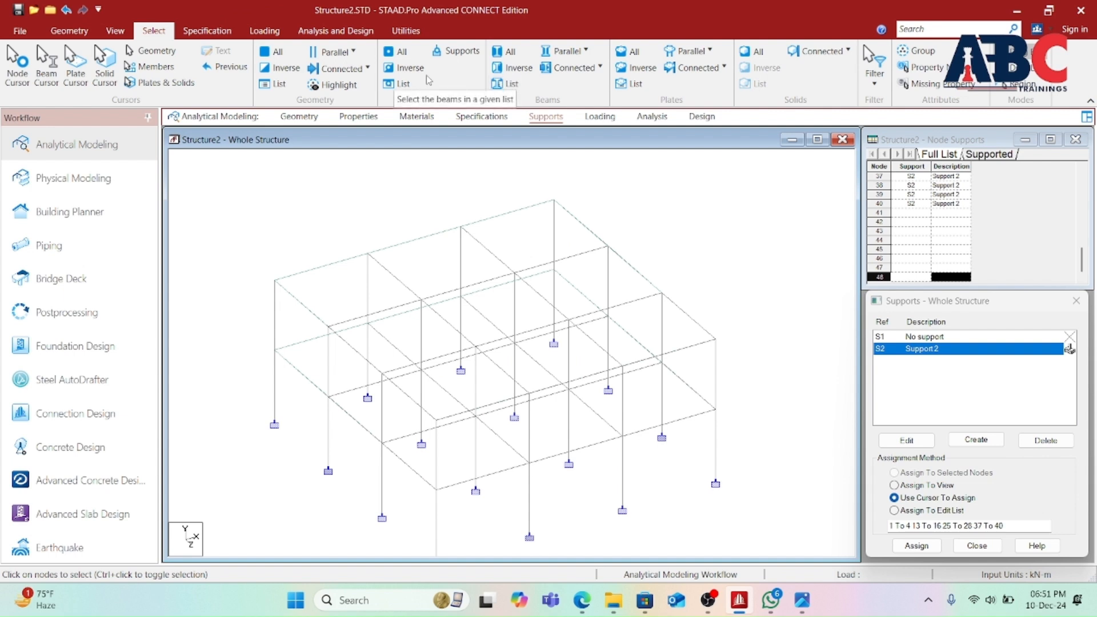
- Open the list of nodes for selection and select nodes 1 to 11
left_click(402, 85)
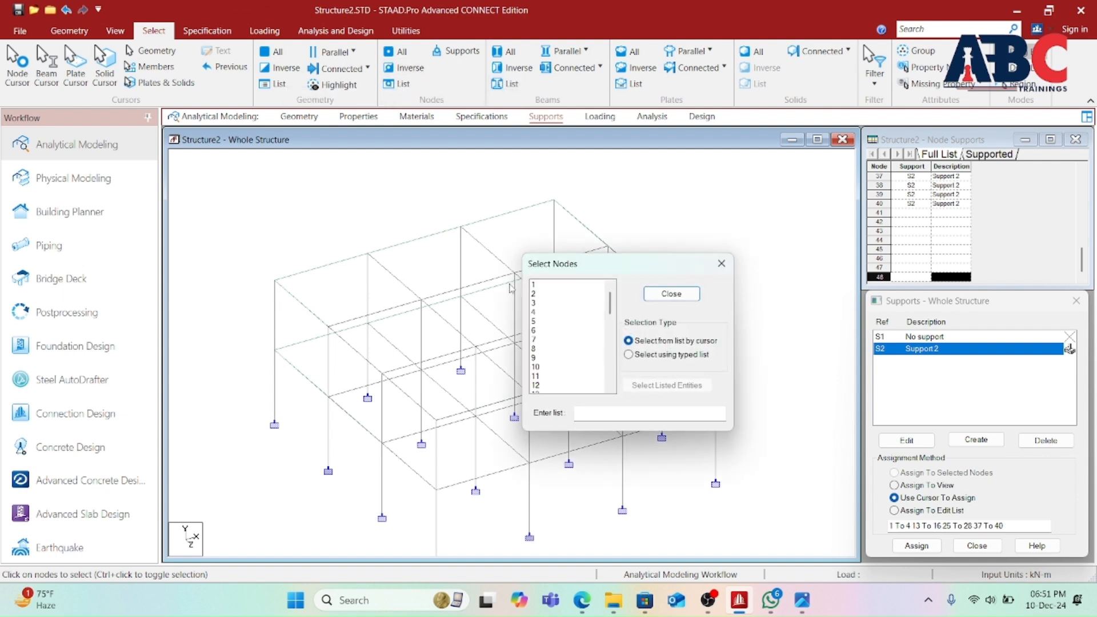
left_click(537, 285)
left_click(536, 293)
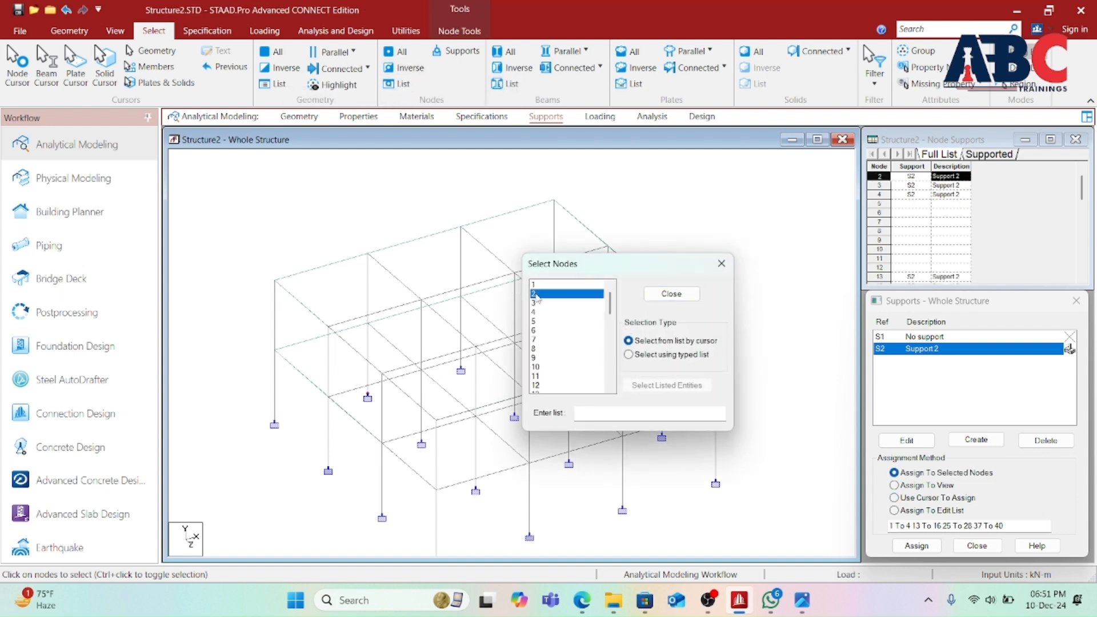
left_click(549, 285)
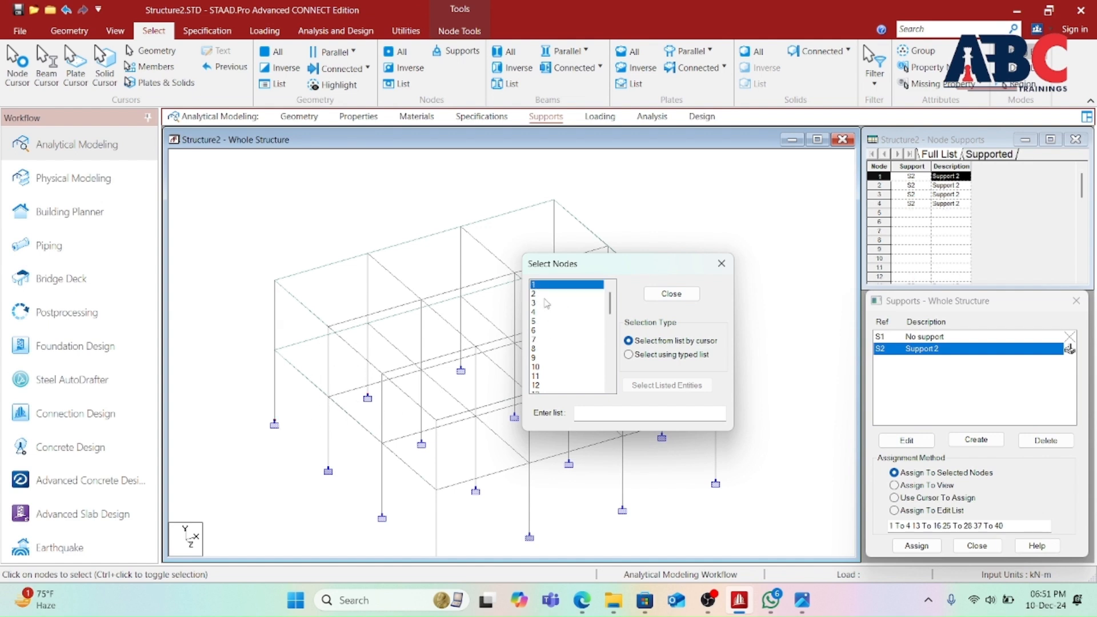
left_click(535, 376, "shift")
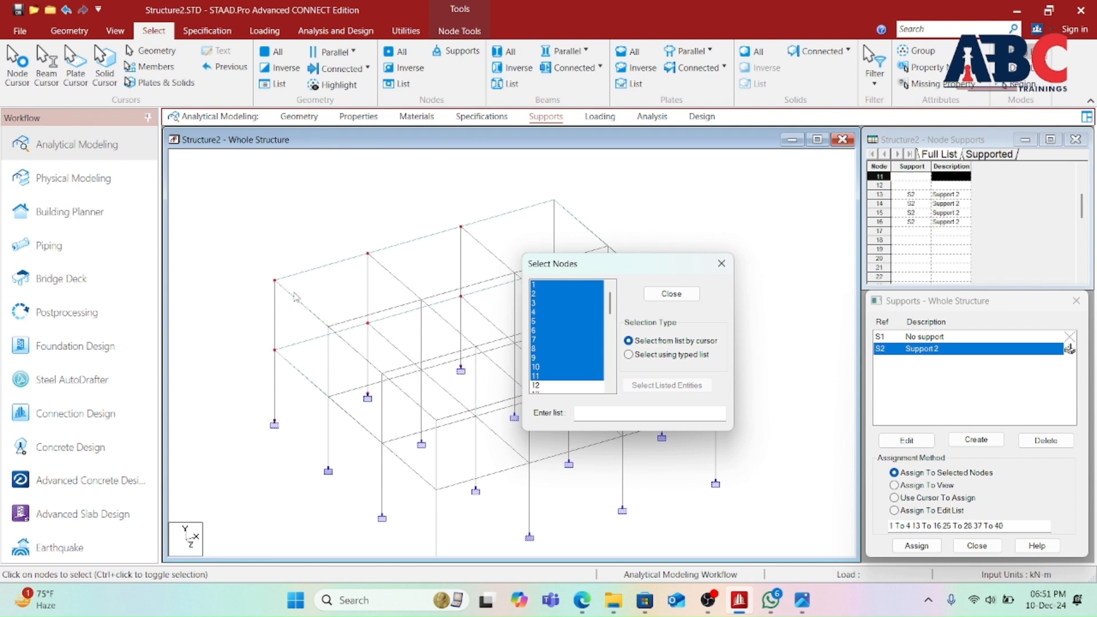
- Select single nodes one after another from the node list, including nodes 32 and 23, and close the list
left_click_drag(647, 275, 787, 230)
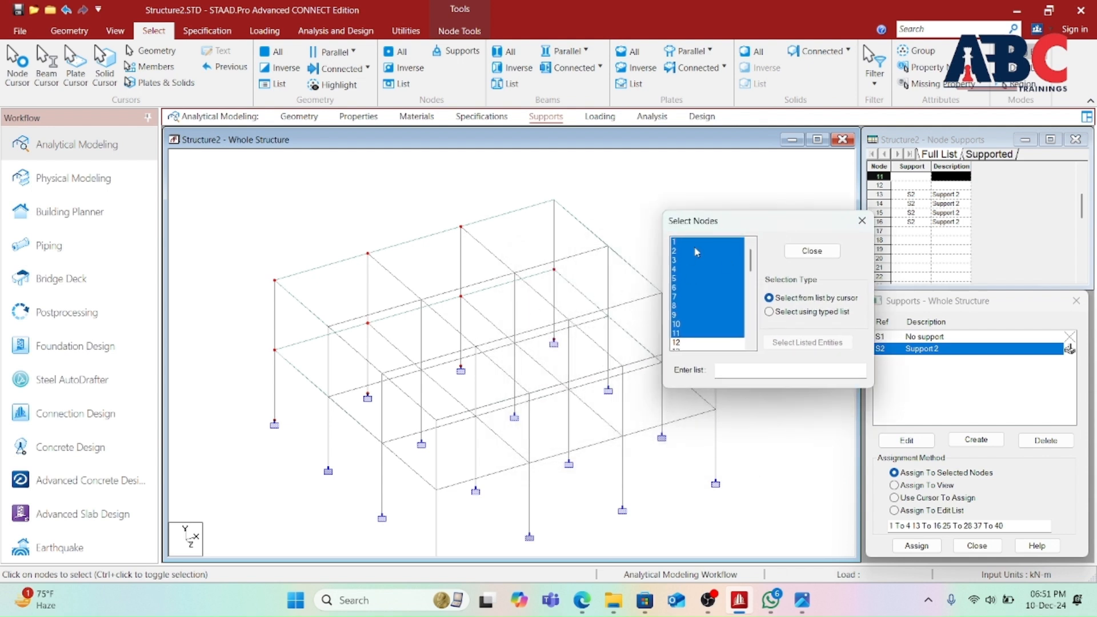
scroll(710, 305, "down", 5)
left_click(692, 297)
left_click(687, 315)
left_click(685, 335)
left_click(684, 339)
scroll(685, 338, "down", 2)
left_click(684, 337)
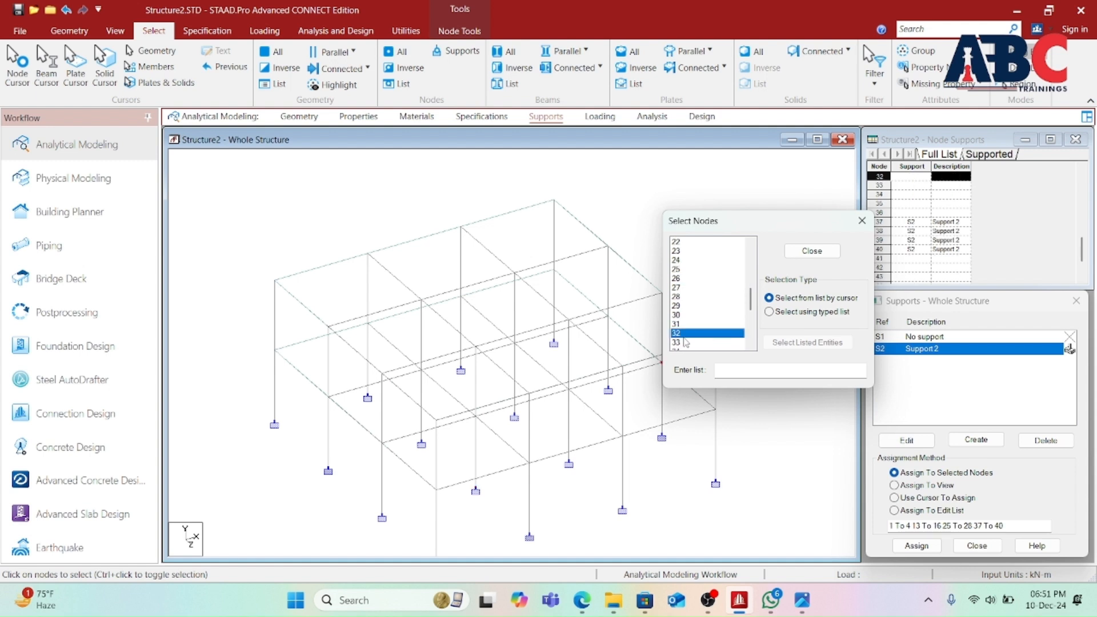
left_click_drag(767, 219, 641, 239)
left_click(565, 270)
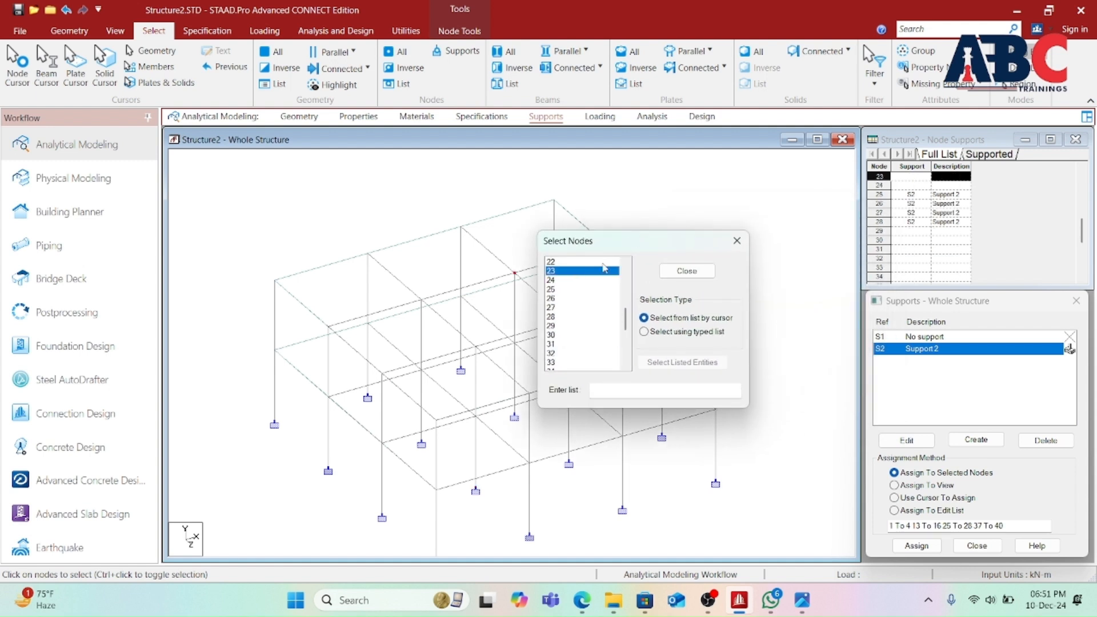
left_click(736, 240)
- Open the list of beams for selection and select beams 1, 4, 7, 10 and 12 one at a time
left_click(504, 84)
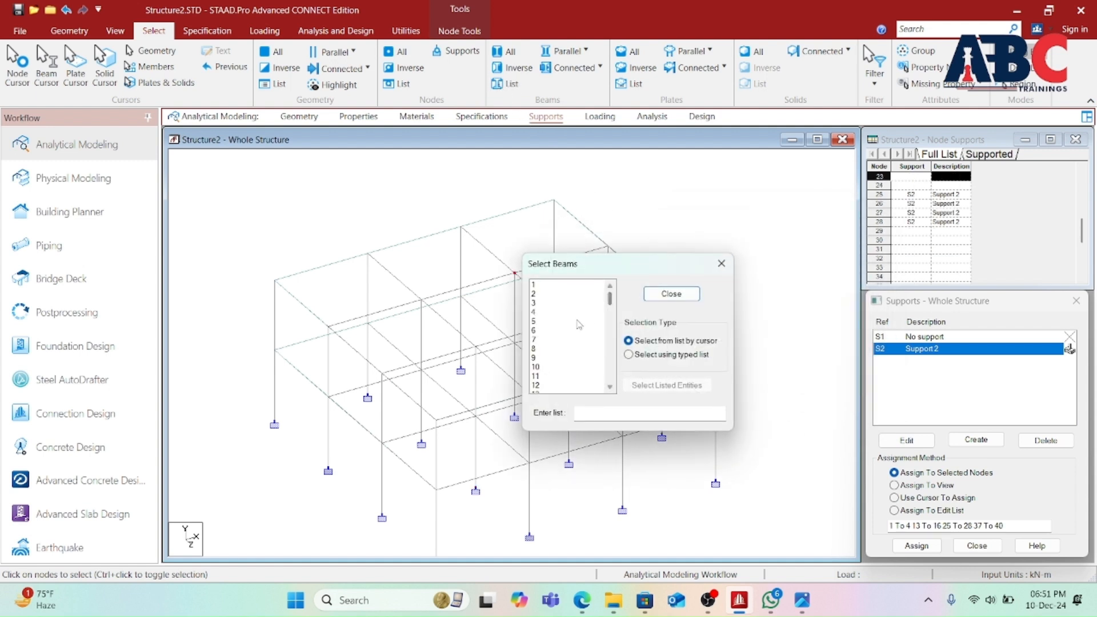
left_click(543, 286)
left_click(534, 312)
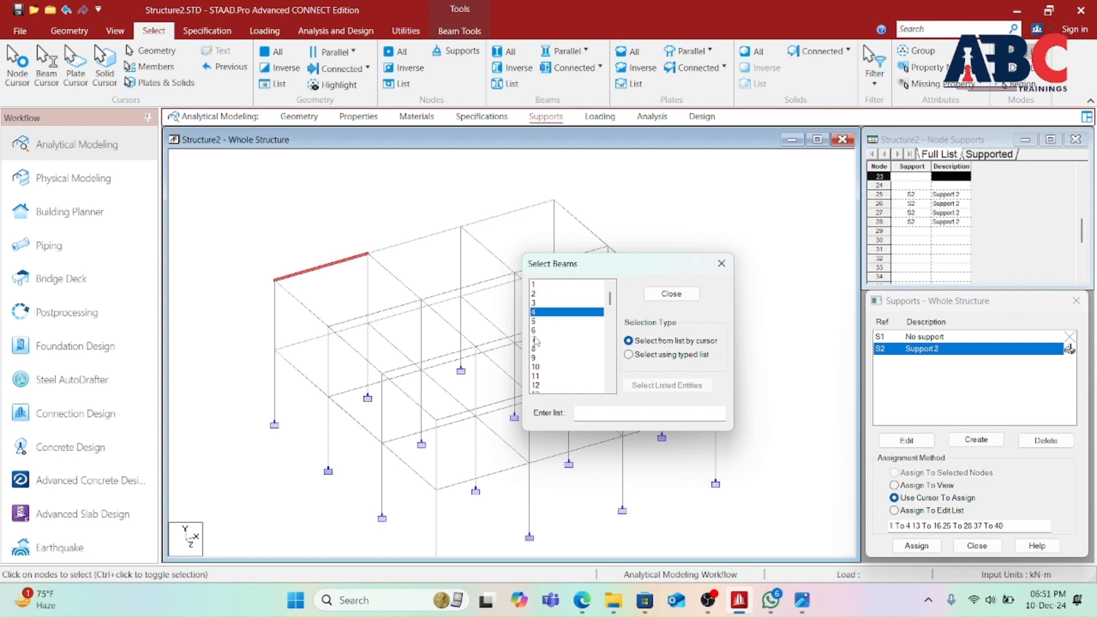
left_click(534, 339)
left_click(536, 367)
left_click(535, 385)
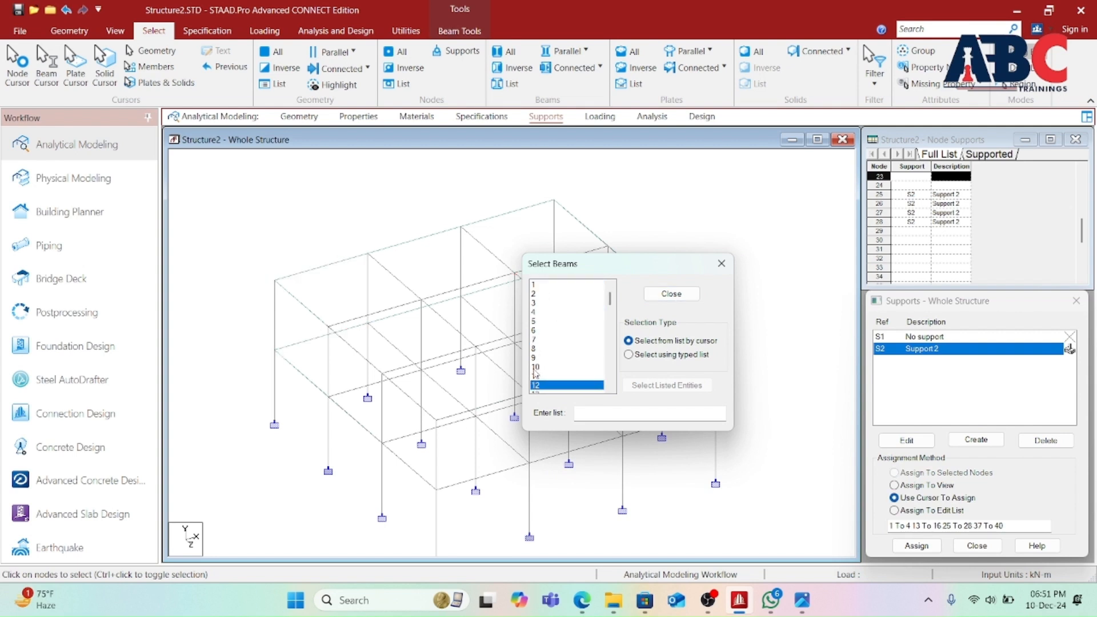
- Select further single beams from the beam list, close the list, and clear the selection
left_click_drag(633, 266, 874, 163)
left_click(781, 247)
left_click(779, 228)
left_click(779, 210)
scroll(777, 236, "down", 3)
left_click(775, 265)
left_click(777, 283)
left_click(916, 192)
left_click(772, 320)
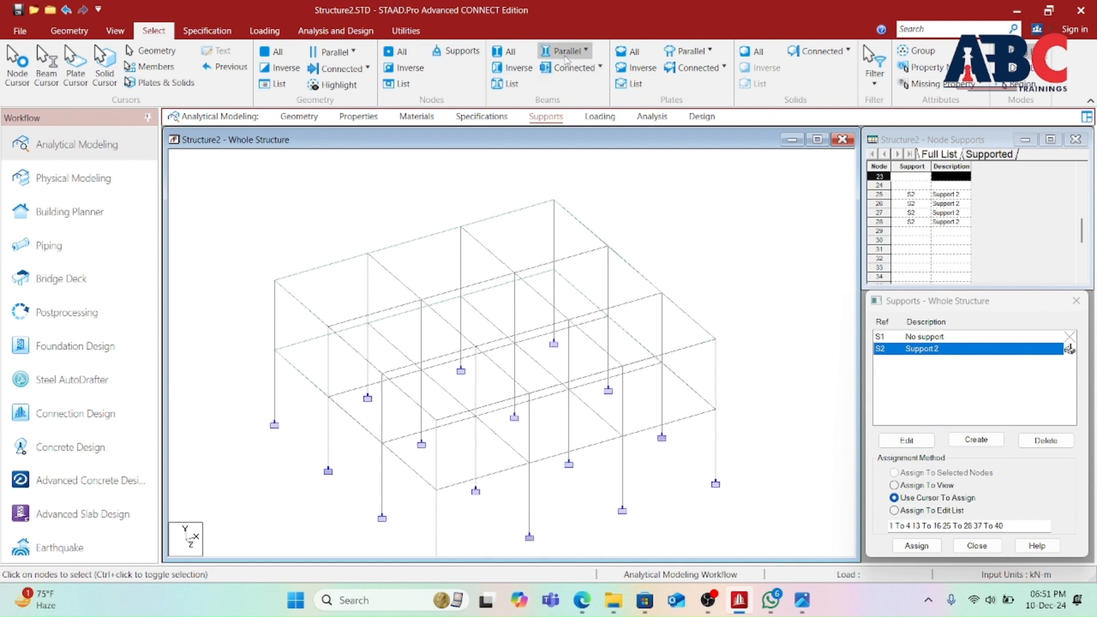
- Select beams 1, 10 and 11 one at a time from the reopened beam list, close it, and clear the selection
left_click(506, 84)
left_click(542, 285)
left_click(545, 368)
left_click(545, 377)
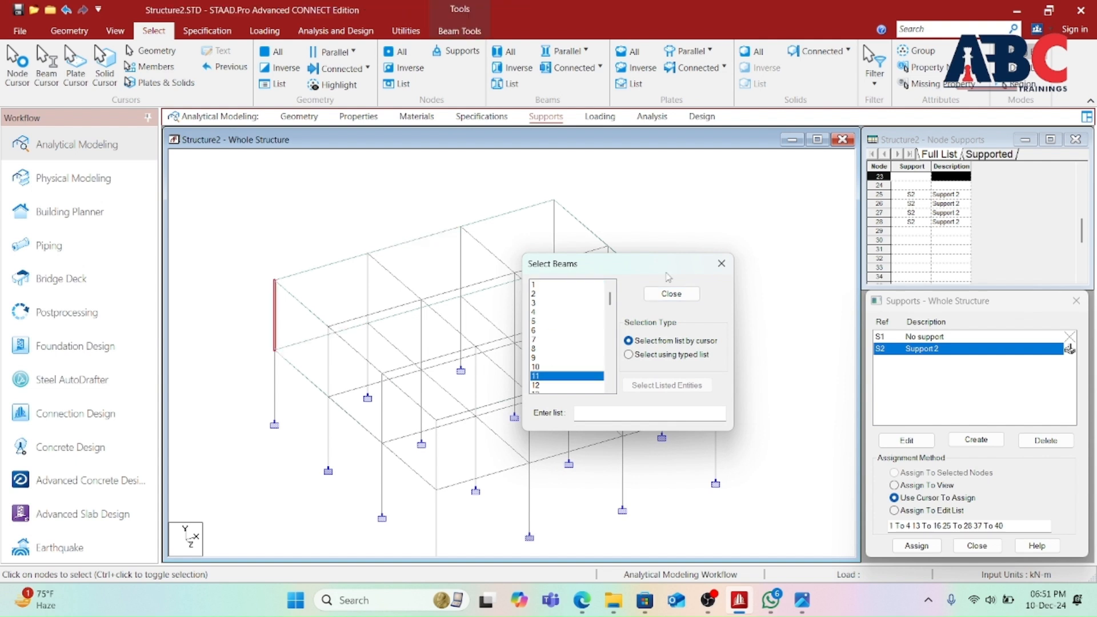
left_click(721, 264)
scroll(556, 353, "up", 1)
middle_click_drag(556, 353, 562, 321)
left_click(719, 223)
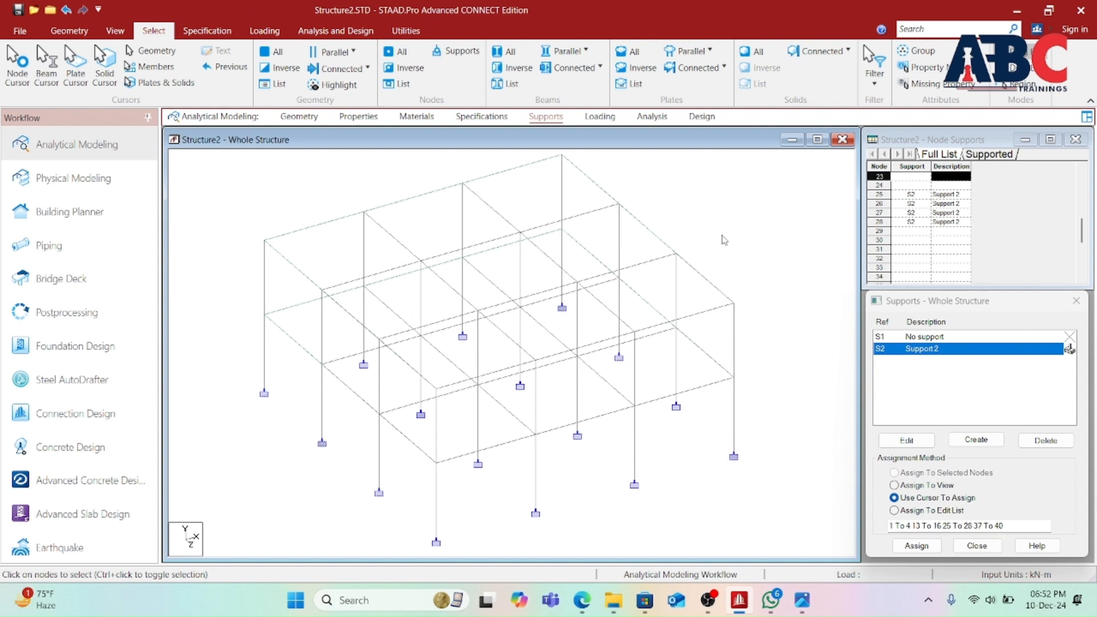
- Show and hide the beam numbers and the node numbers to examine the labels on the frame
key("shift+b")
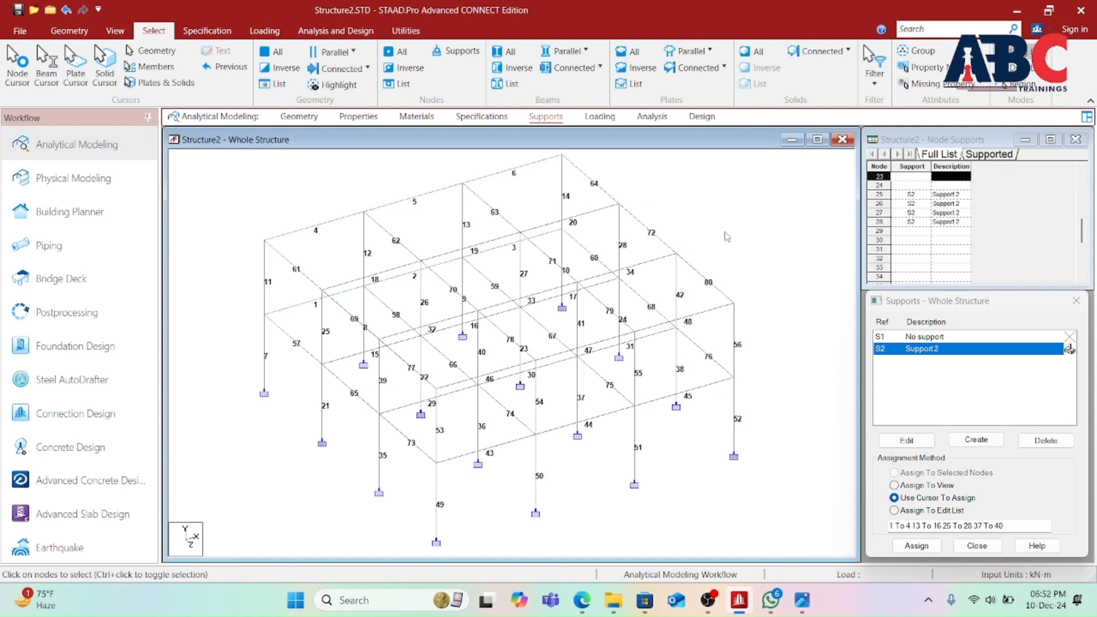
key("shift+b")
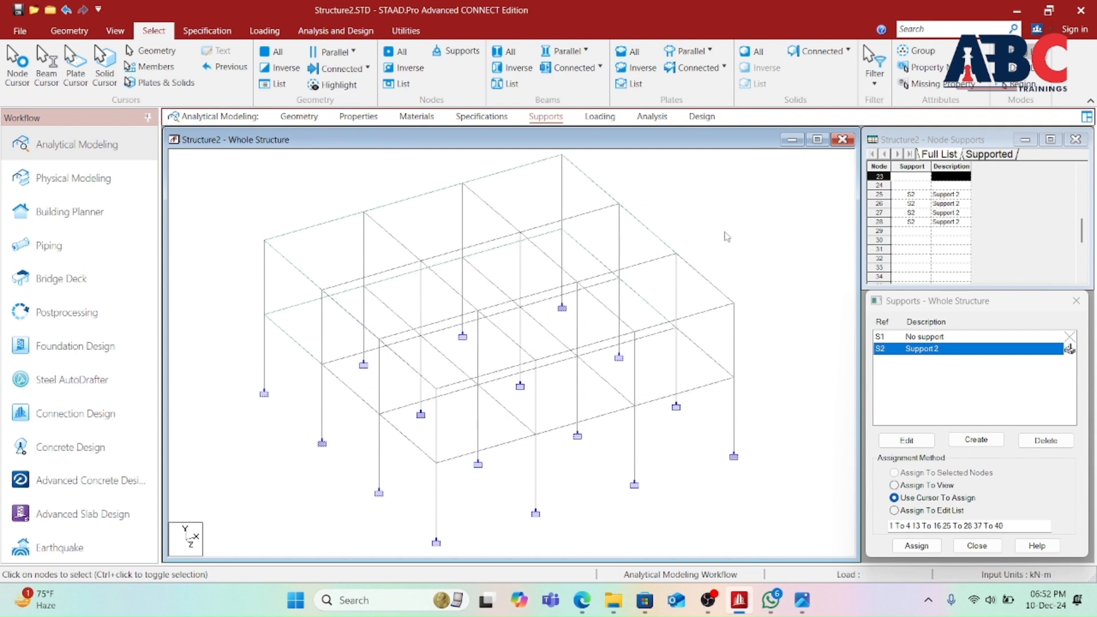
key("shift+n")
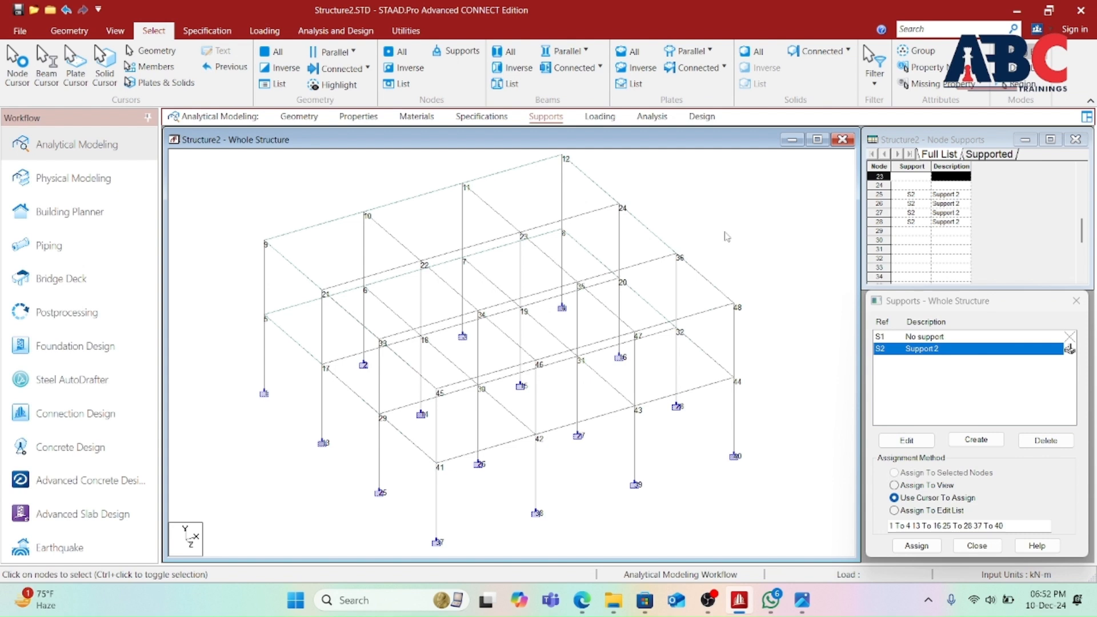
key("shift+n")
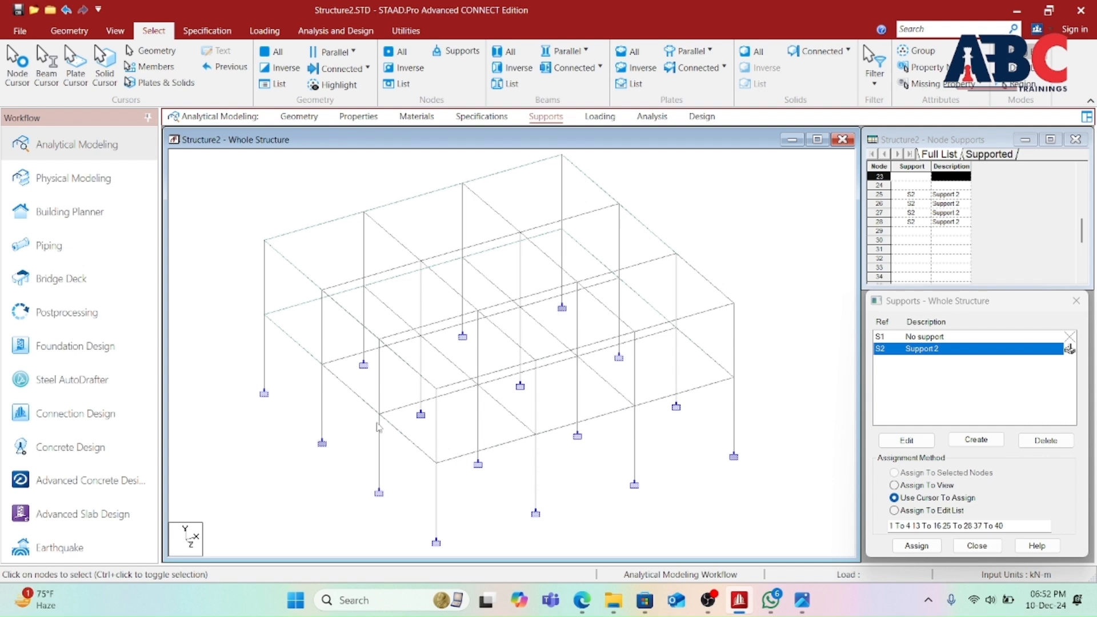
- Select all beams parallel to the X axis
scroll(375, 425, "down", 1)
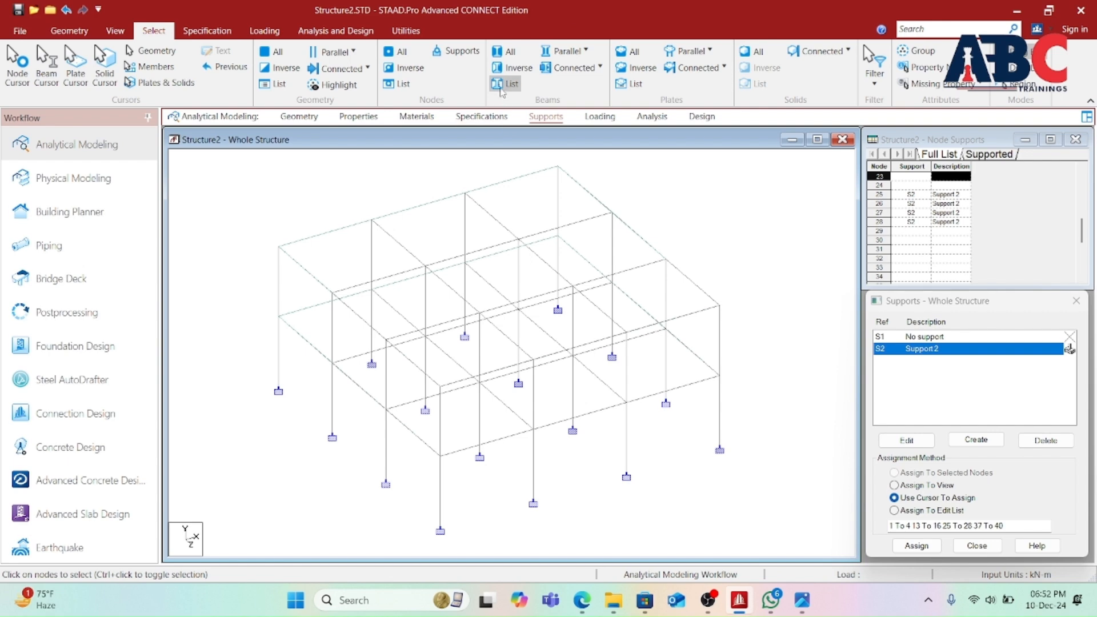
left_click(586, 52)
left_click(565, 66)
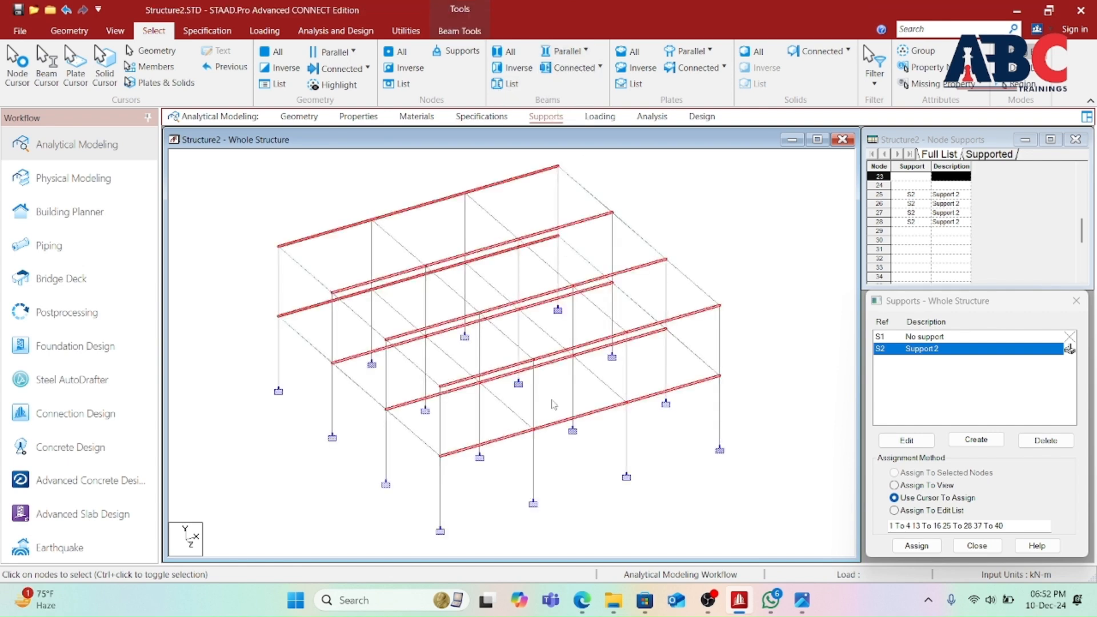
- Clear the current selection, select all beams parallel to the Y axis, and clear the selection again
middle_click_drag(595, 475, 556, 476)
left_click(680, 184)
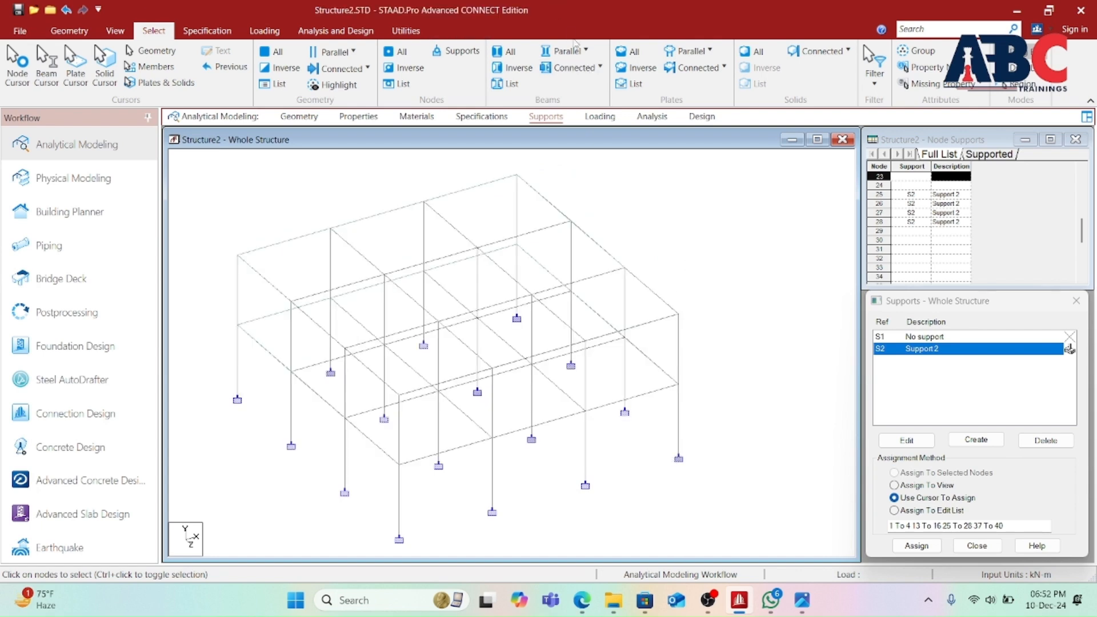
left_click(578, 56)
left_click(583, 90)
middle_click_drag(540, 354, 553, 337)
left_click(645, 250)
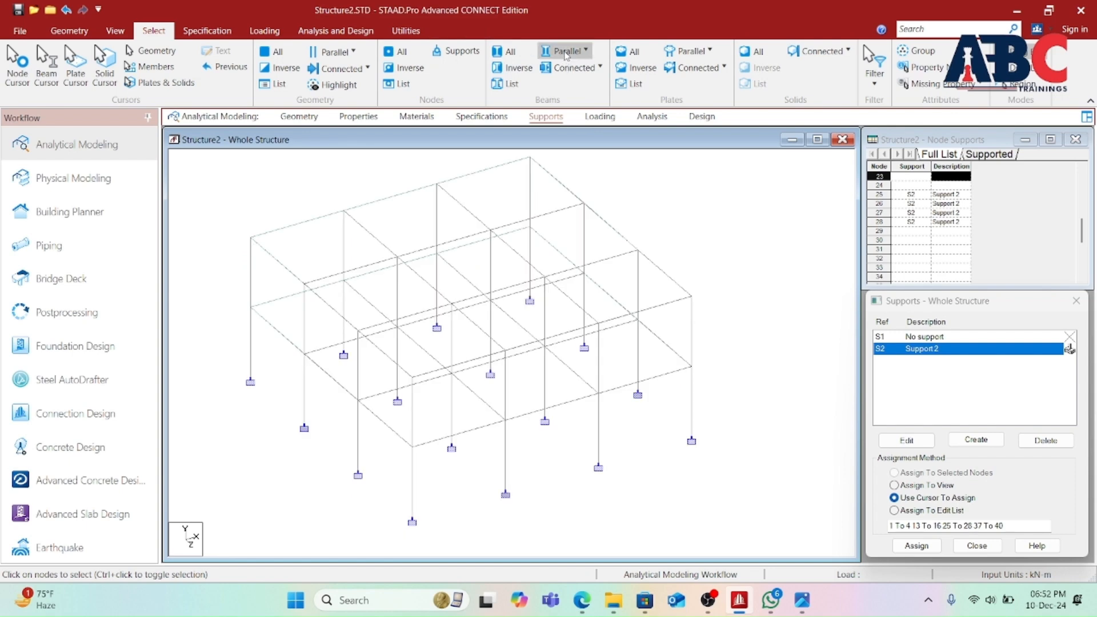
- Select all beams parallel to the Z axis, add those parallel to the X axis, and clear the selection
left_click(568, 50)
left_click(583, 73)
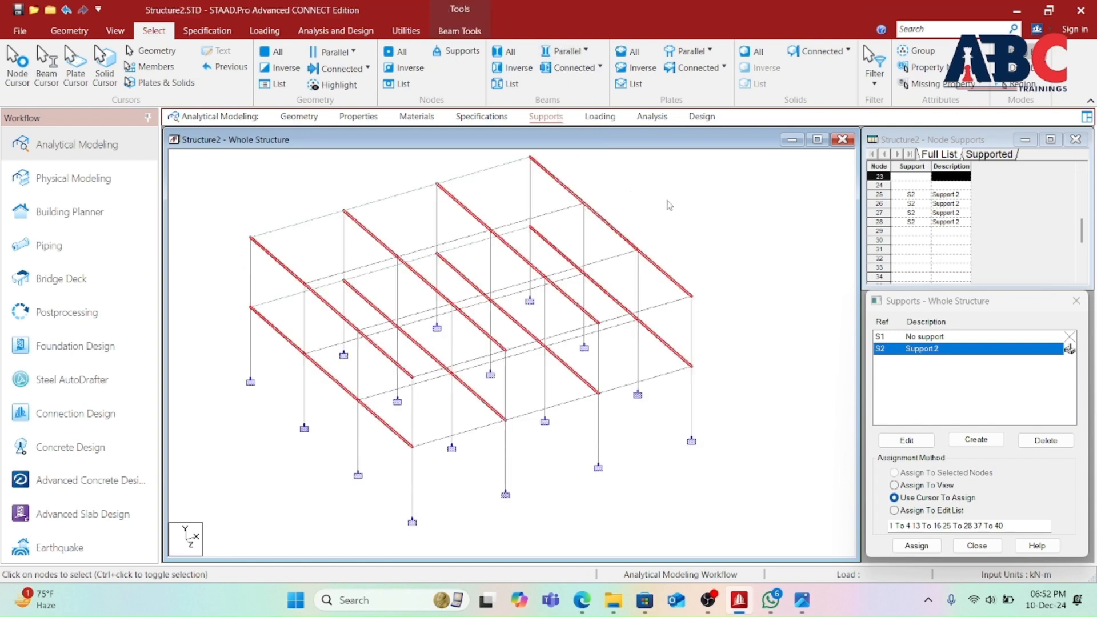
left_click(571, 52)
left_click(575, 71)
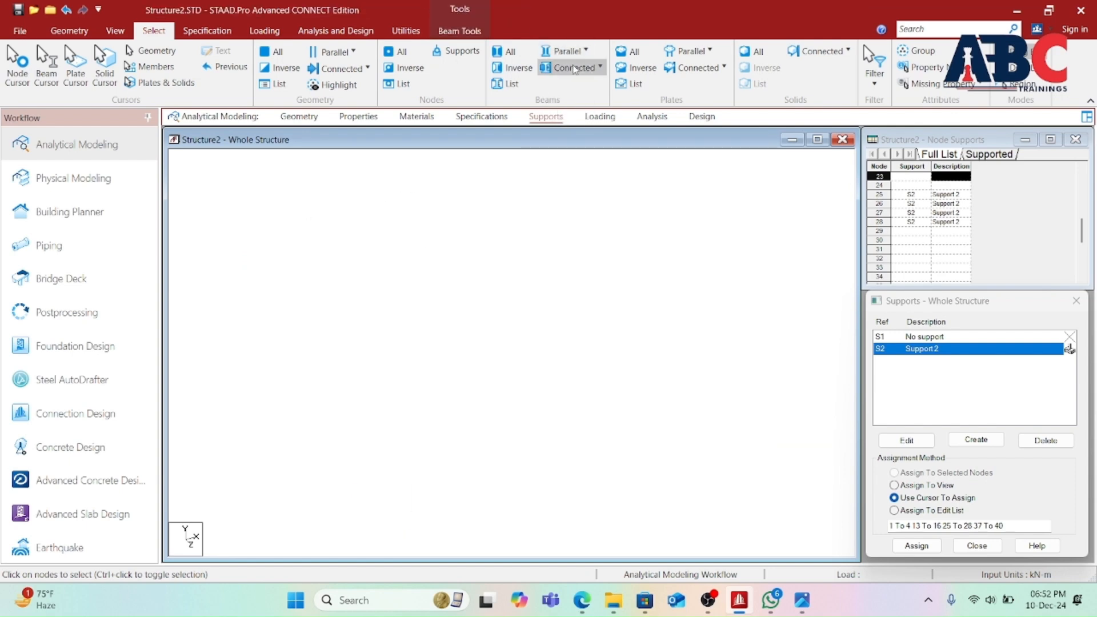
left_click(575, 54)
left_click(575, 85)
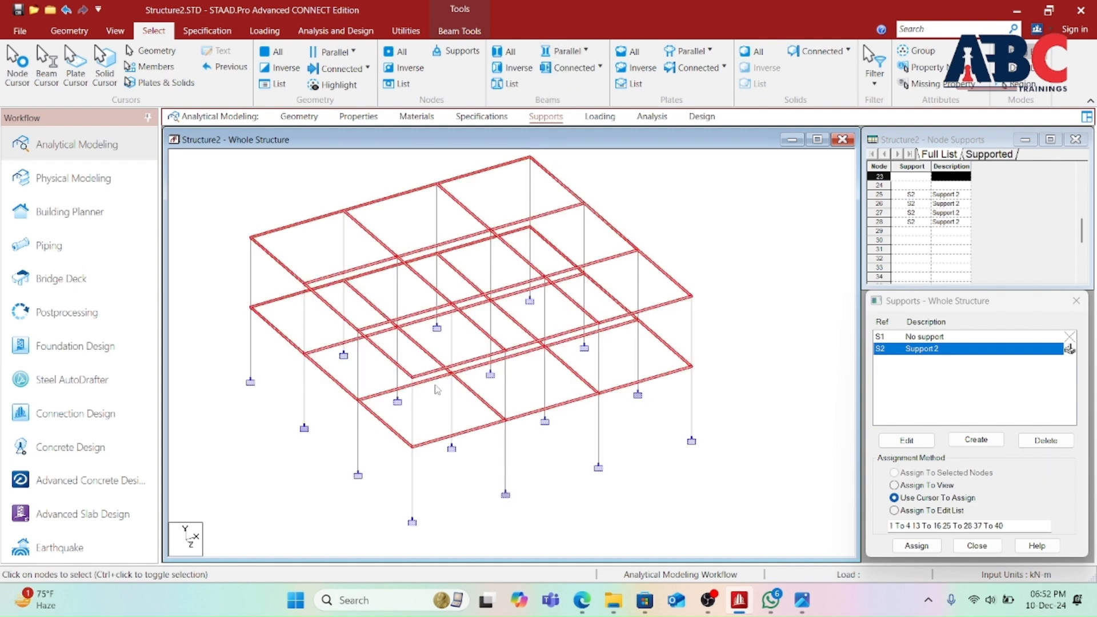
left_click(654, 204)
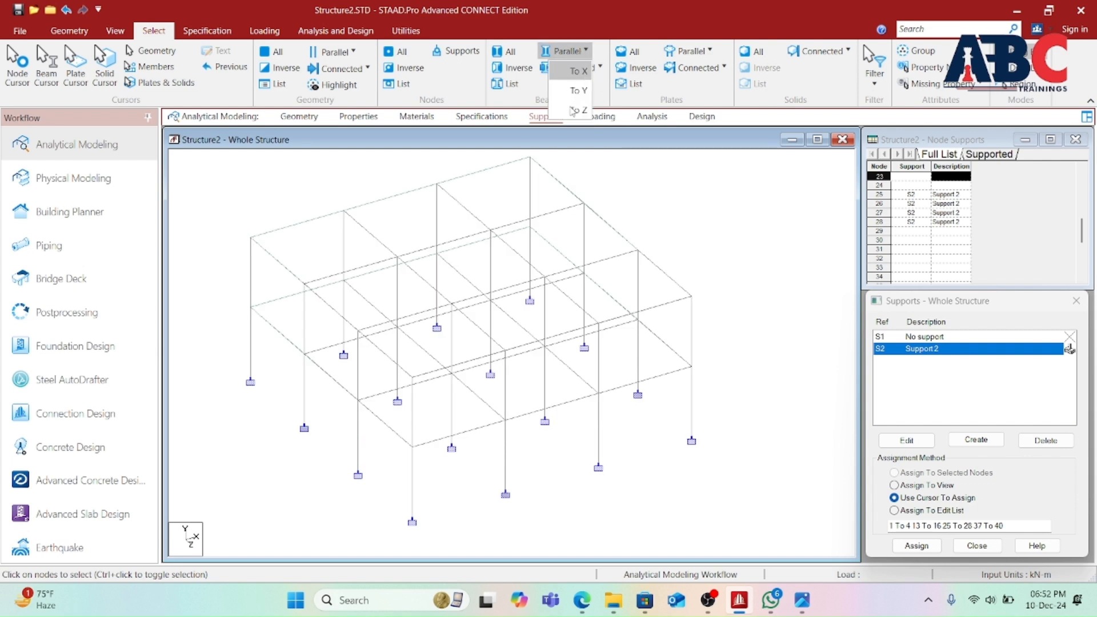
left_click(680, 240)
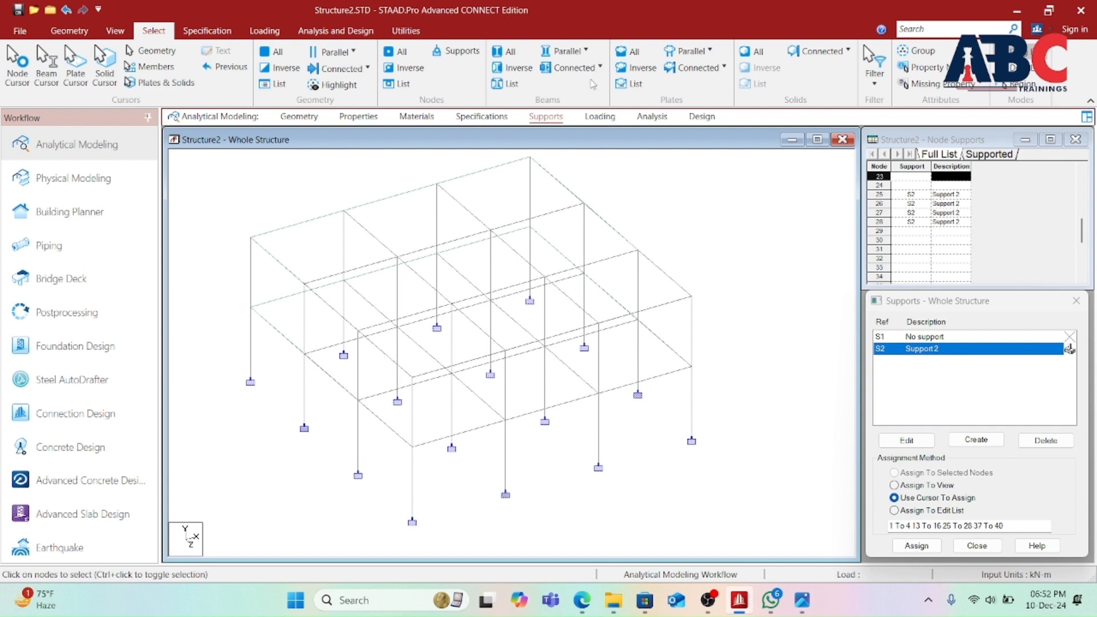
- Select the beams connected to node 1
left_click(599, 69)
left_click(680, 251)
left_click(588, 69)
left_click(586, 95)
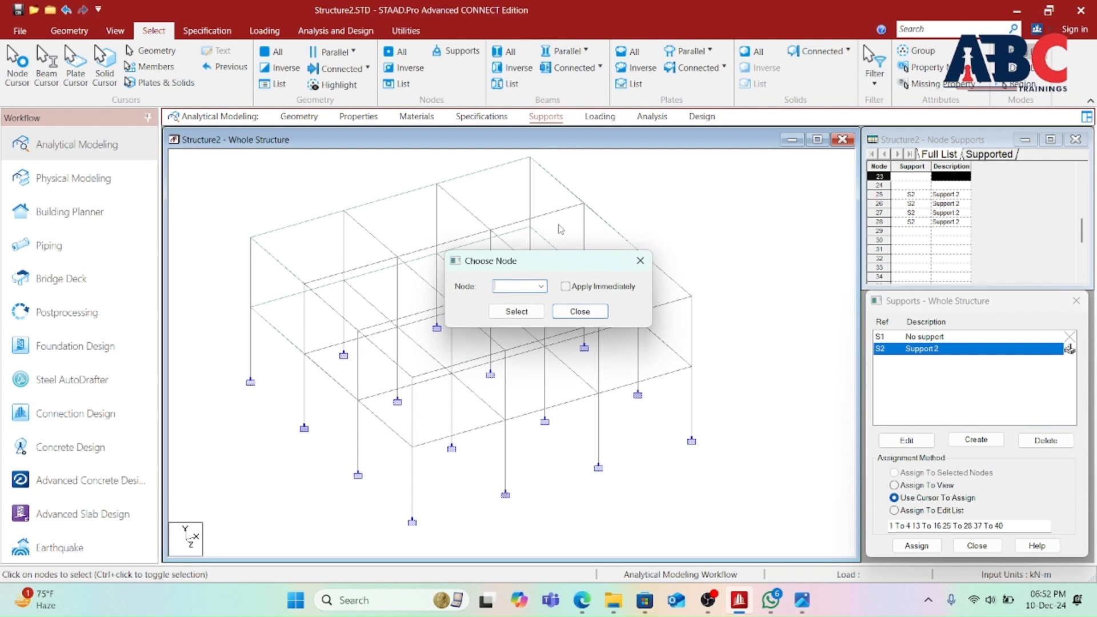
left_click(540, 286)
left_click(502, 303)
left_click(531, 287)
left_click(540, 286)
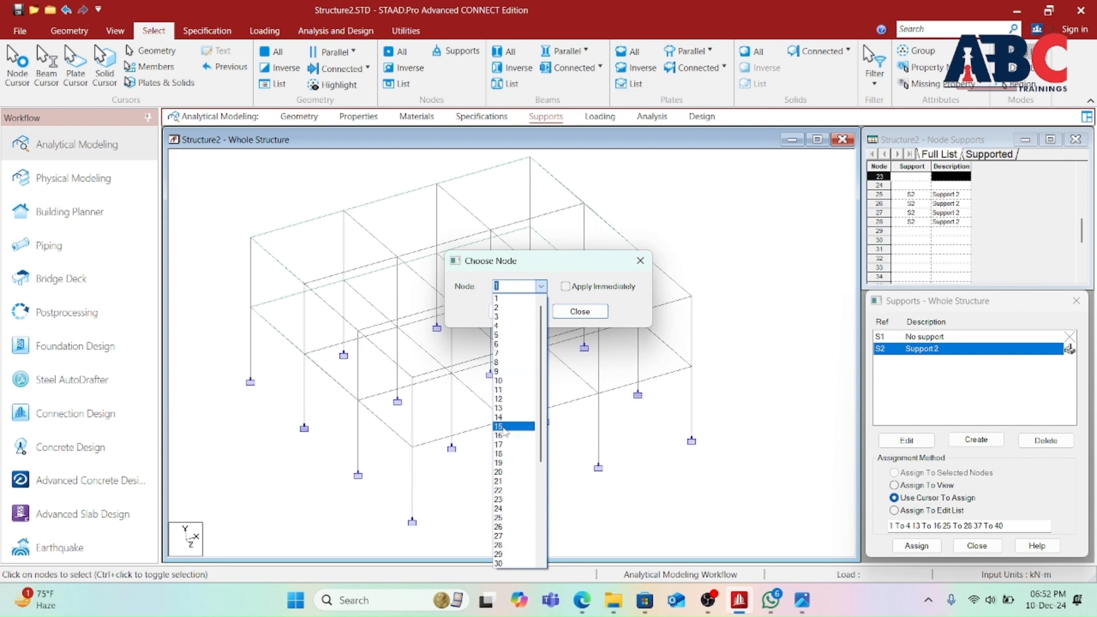
left_click(498, 298)
left_click(503, 311)
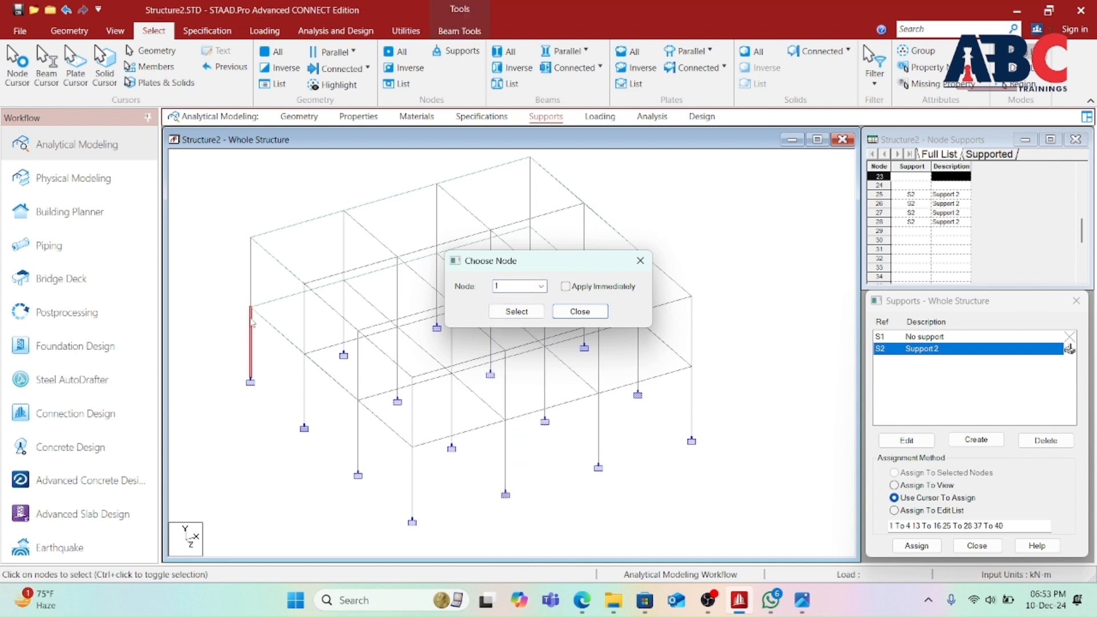
- Select the beams connected to node 4 and, in turn, those connected to node 15, keeping the chooser clear of the frame
left_click(540, 286)
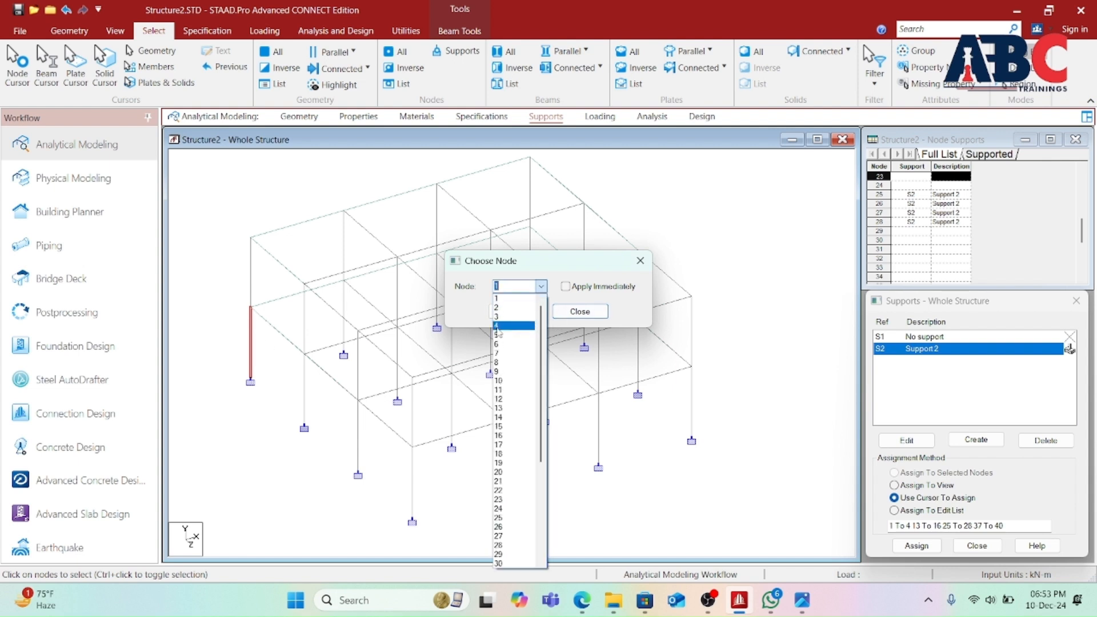
left_click(497, 322)
left_click(504, 311)
left_click_drag(573, 266, 713, 311)
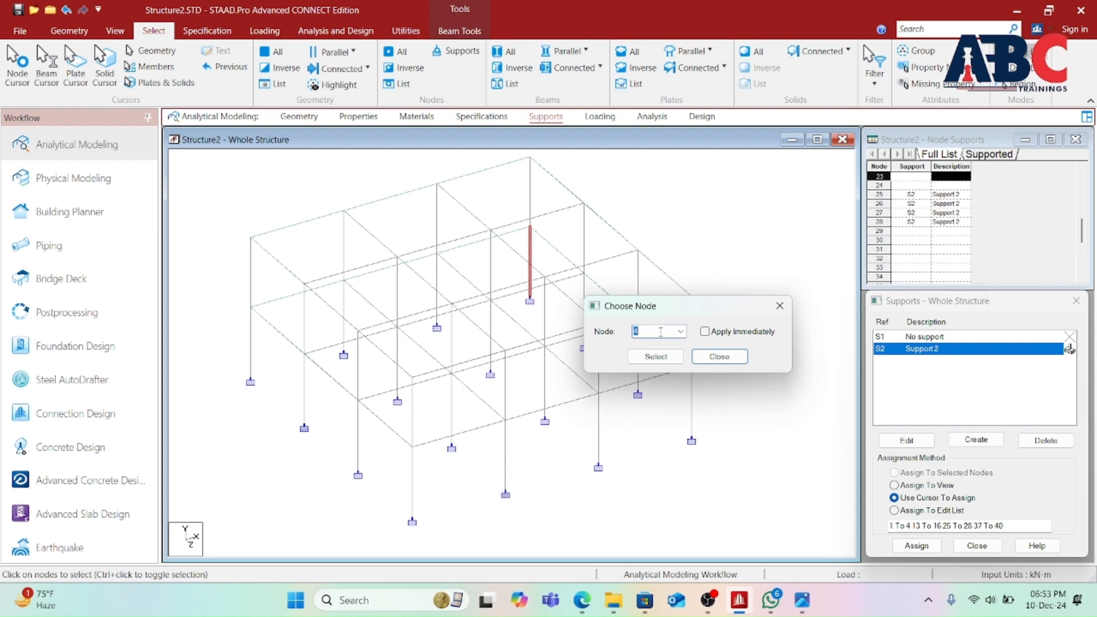
left_click(680, 331)
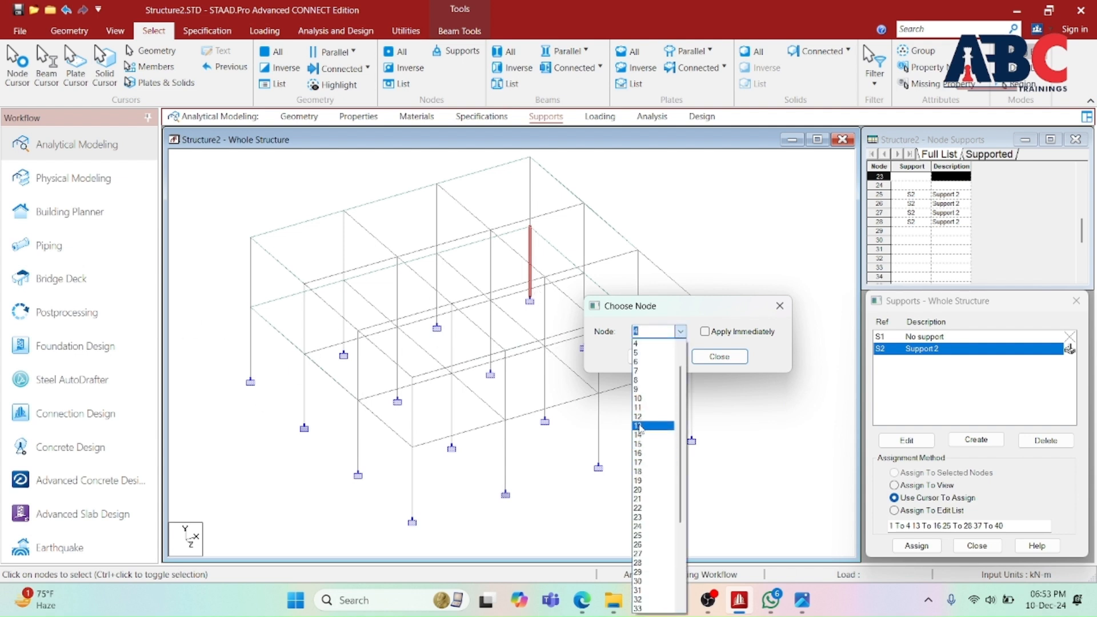
left_click(643, 445)
left_click(655, 356)
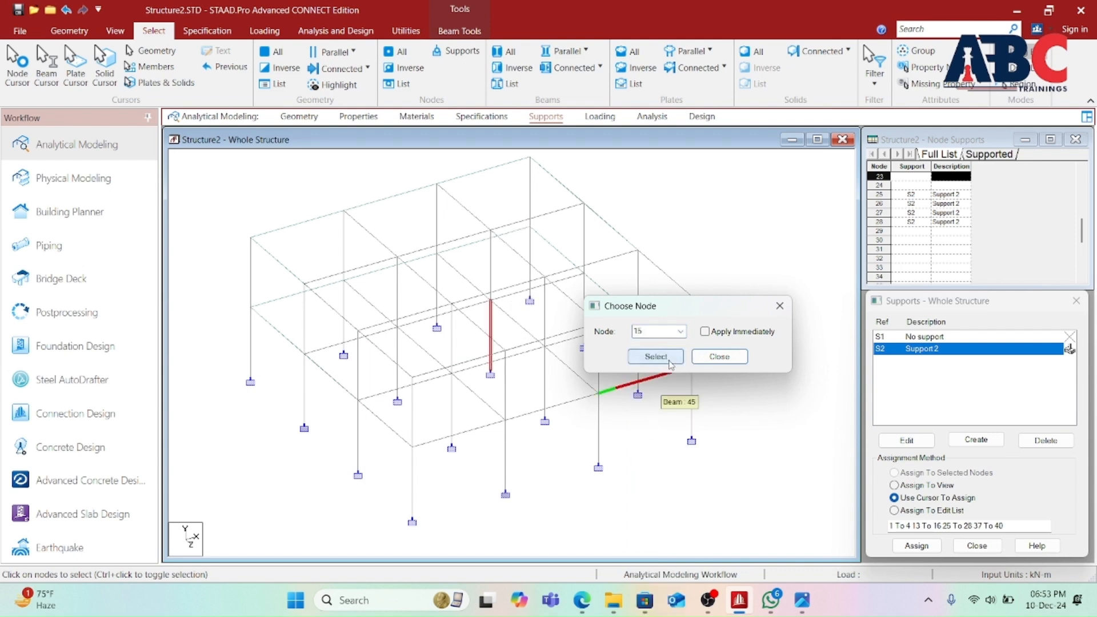
- Select the beams connected to node 41, close the node chooser, and clear the selection
left_click(681, 331)
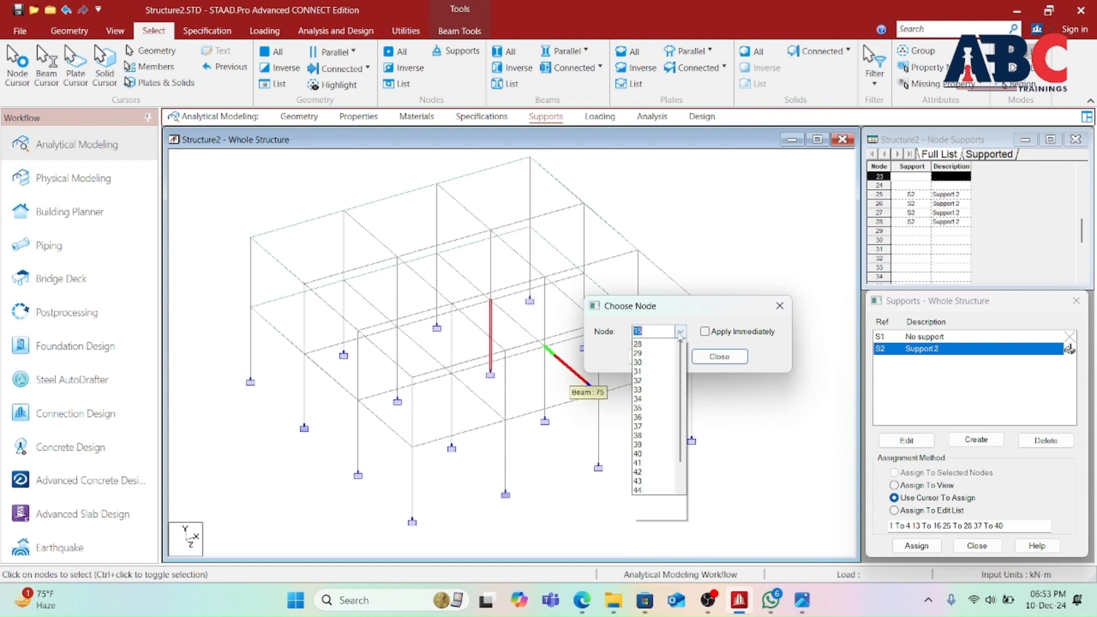
left_click(639, 577)
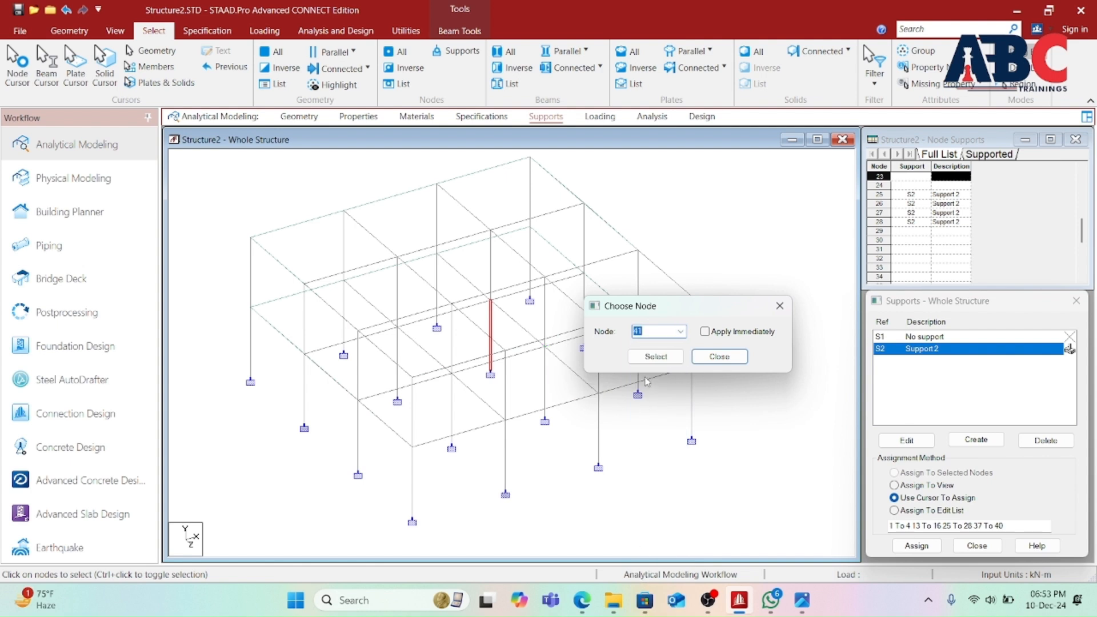
left_click(656, 356)
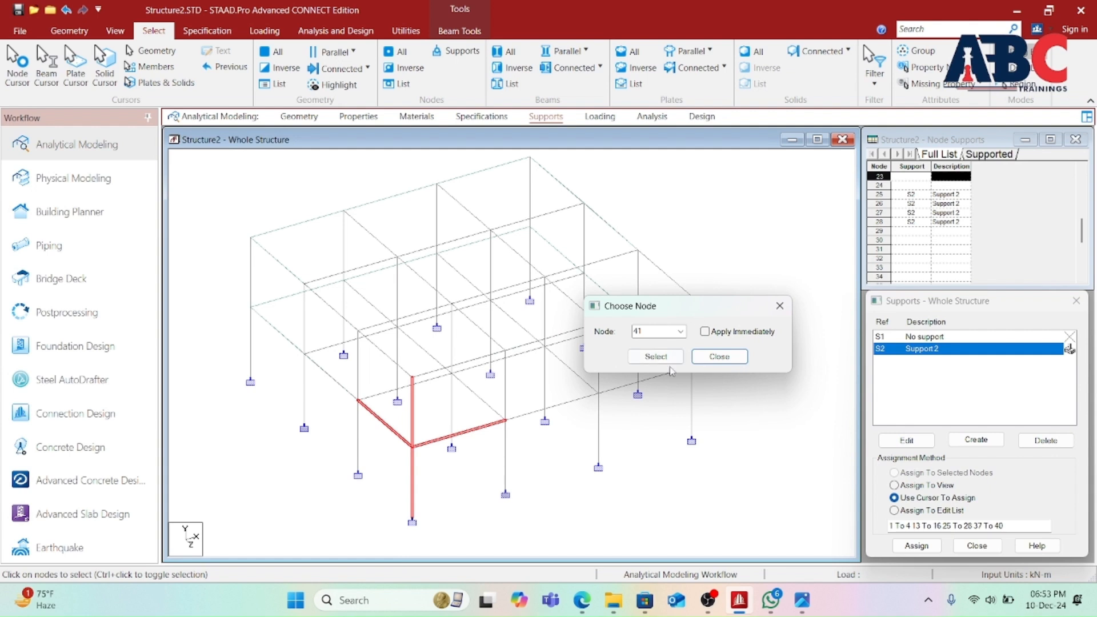
left_click(719, 356)
left_click(714, 289)
- Select the beams connected to beam 2, moving the beam chooser away from the frame
left_click(571, 67)
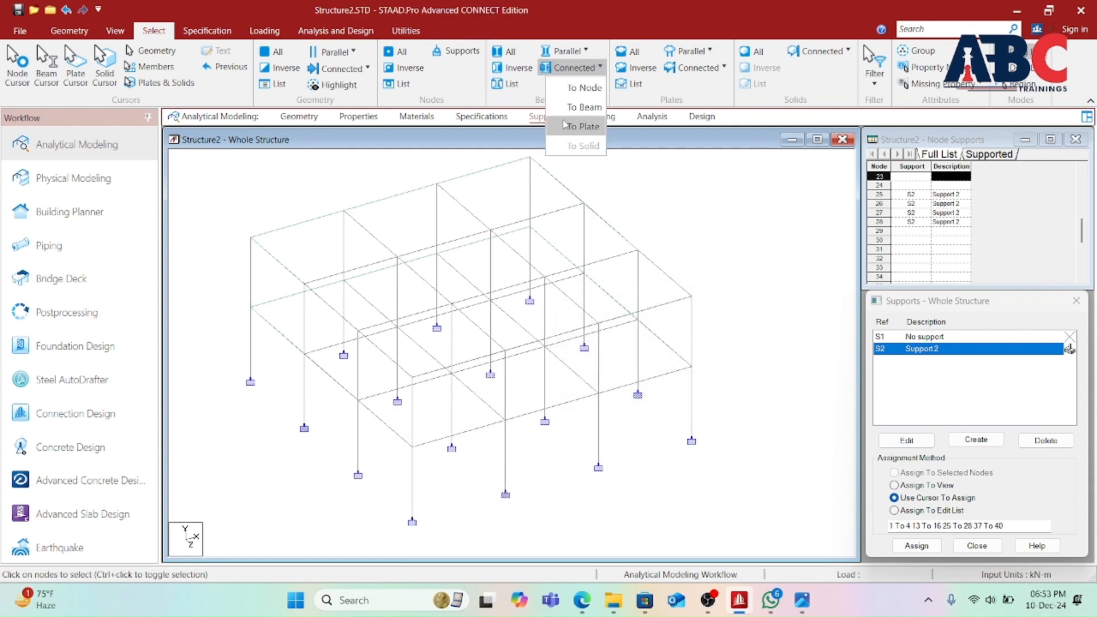
left_click(577, 107)
left_click_drag(554, 270, 661, 239)
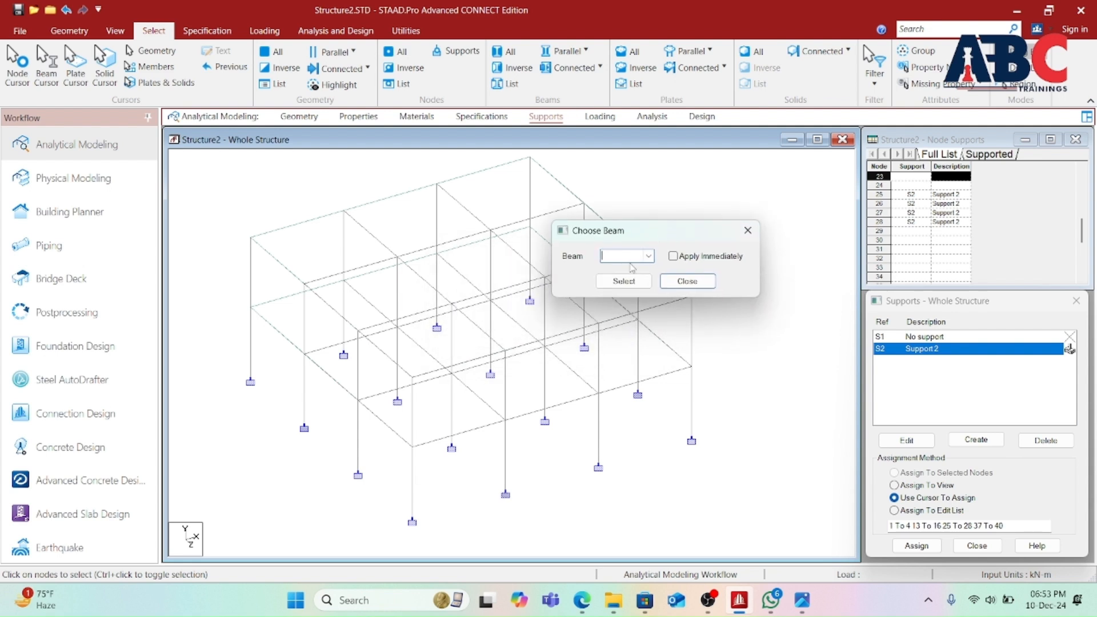
left_click(647, 257)
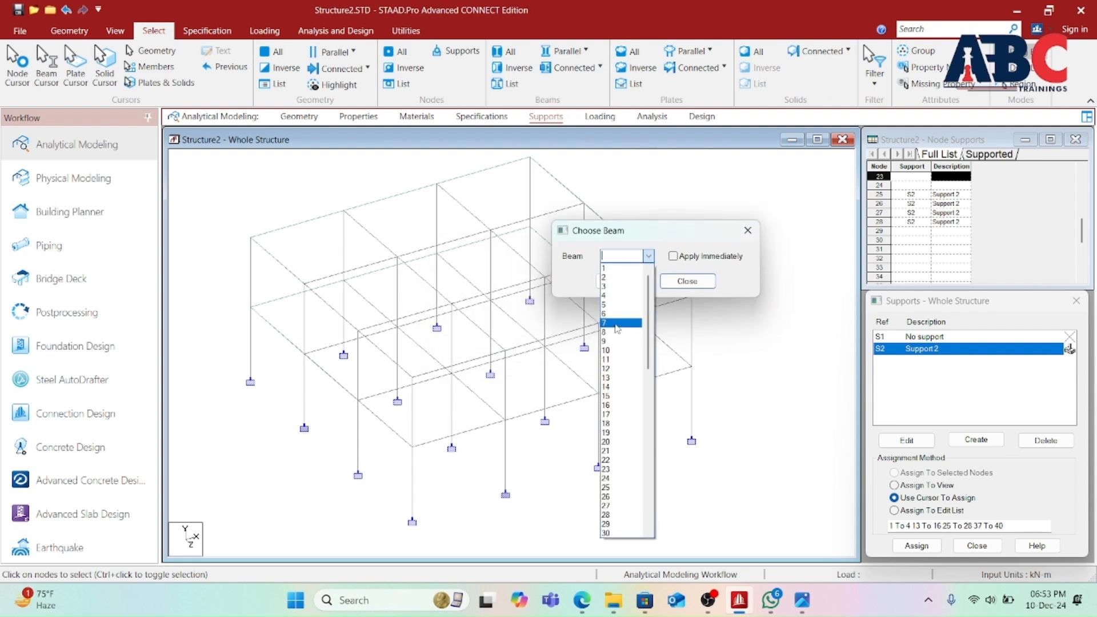
left_click(612, 277)
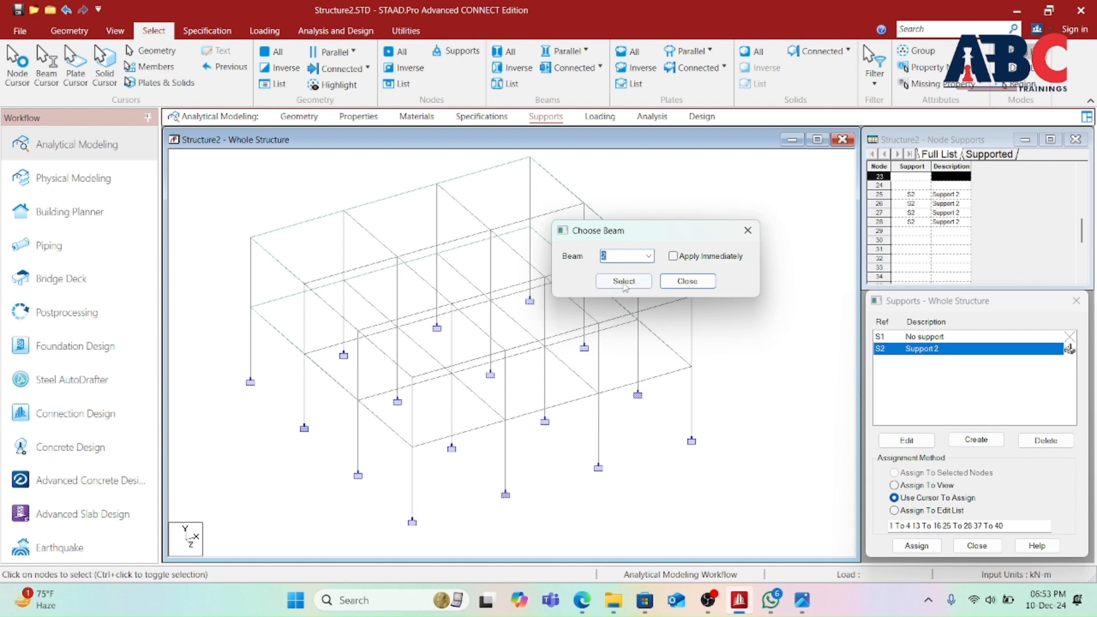
left_click(623, 281)
left_click_drag(657, 231, 704, 221)
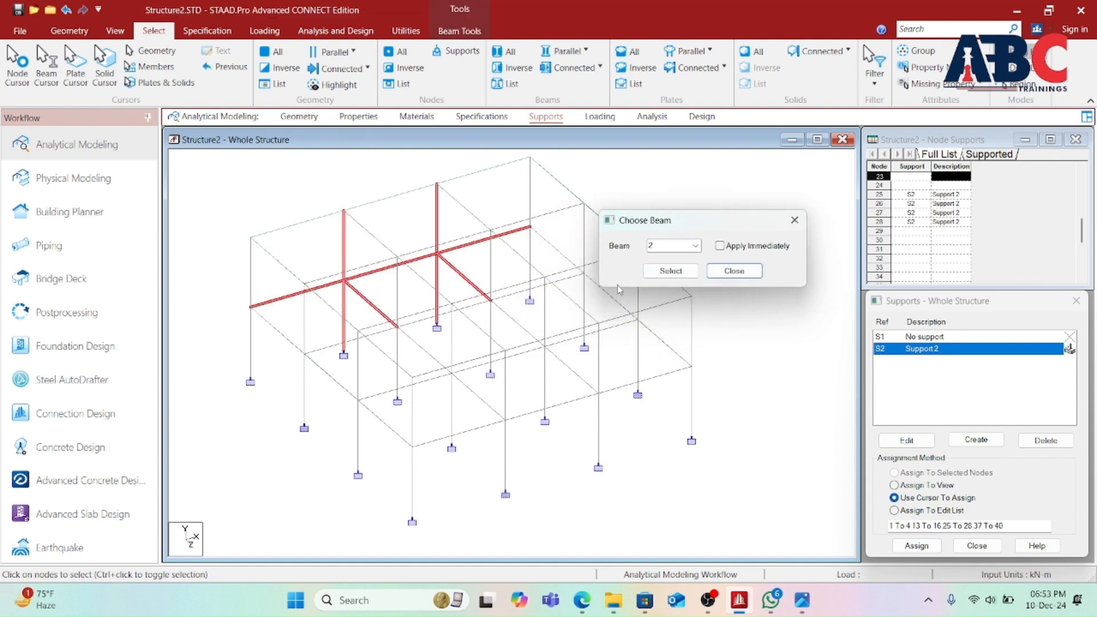
- Select the beams connected to beam 1, close the beam chooser, and clear the selection
double_click(651, 245)
left_click(695, 245)
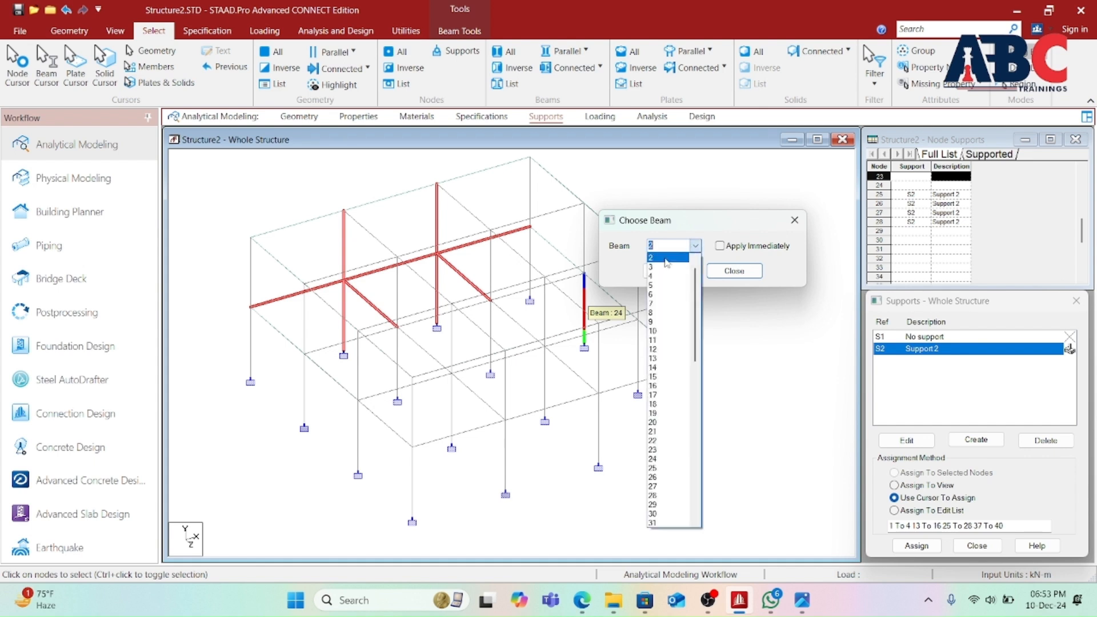
scroll(664, 264, "up", 1)
left_click(654, 259)
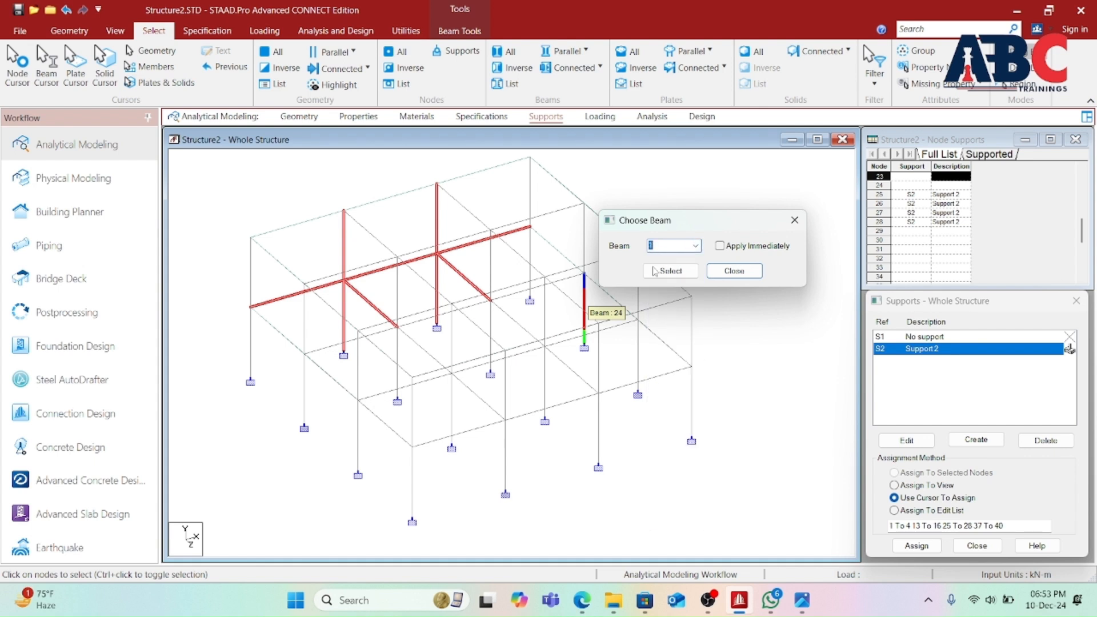
left_click(654, 270)
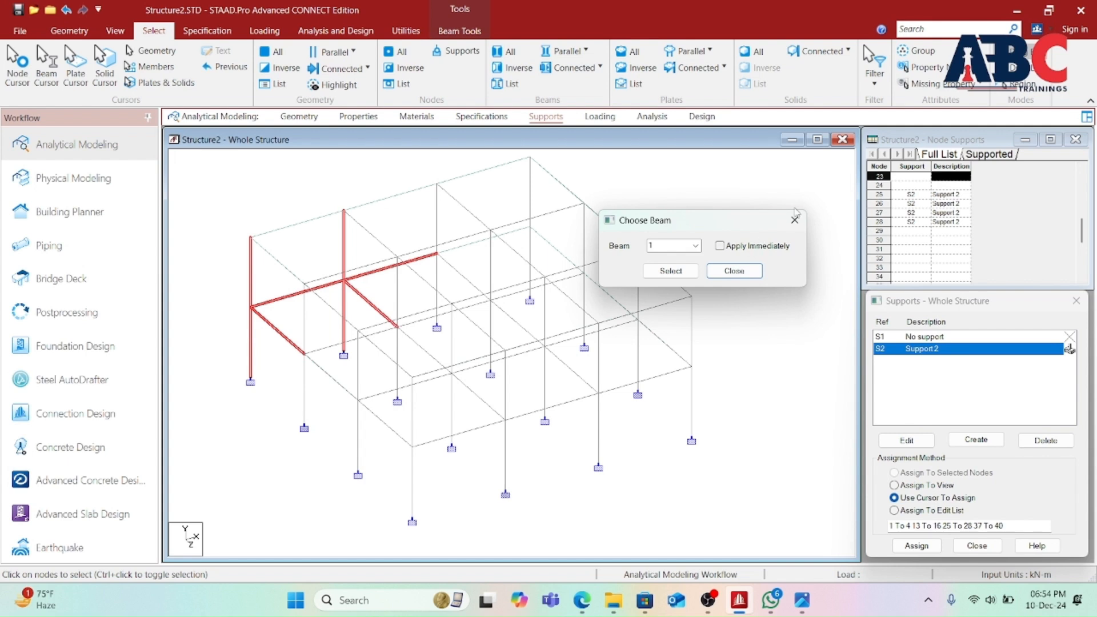
left_click(794, 219)
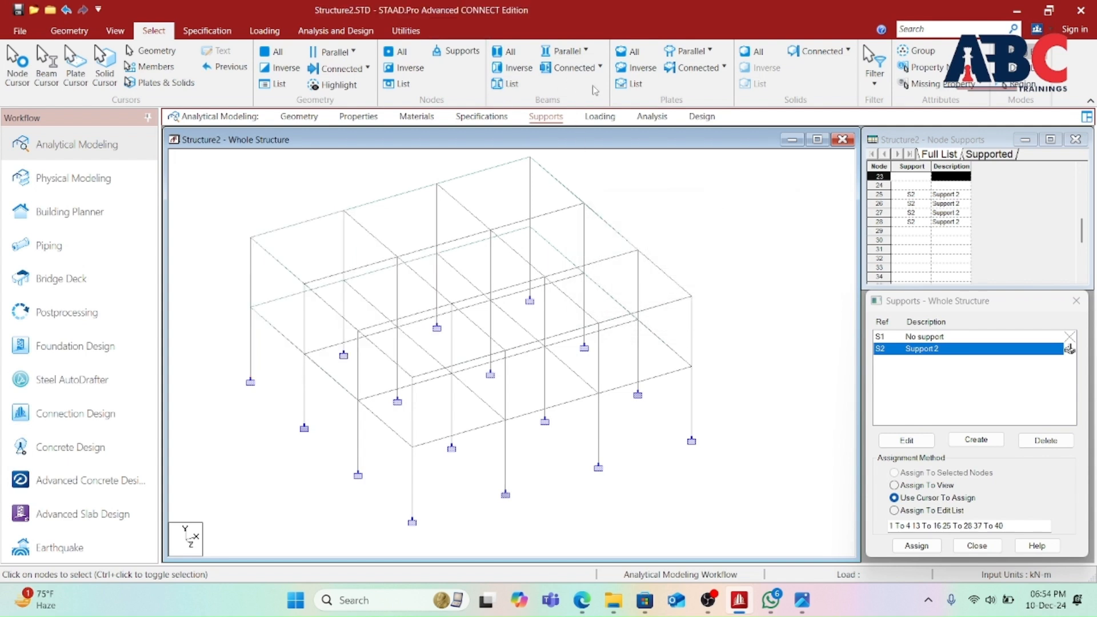
- Select the beams connected to plate 81, moving the plate chooser away from the frame
left_click(571, 67)
left_click(577, 129)
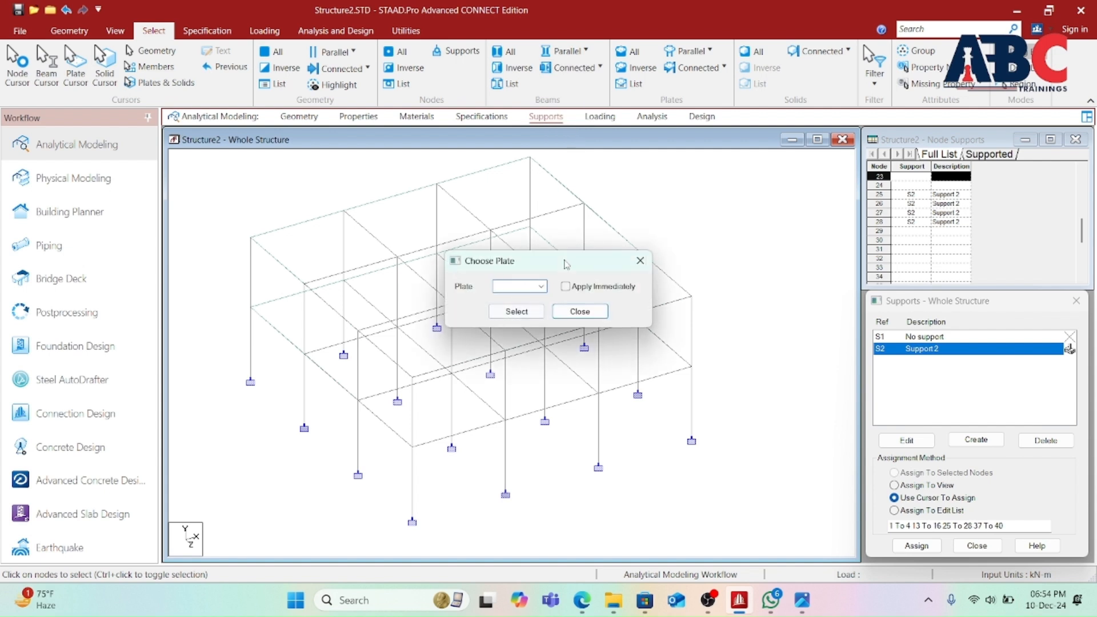
left_click_drag(565, 265, 744, 226)
left_click(719, 248)
left_click(686, 261)
left_click(696, 273)
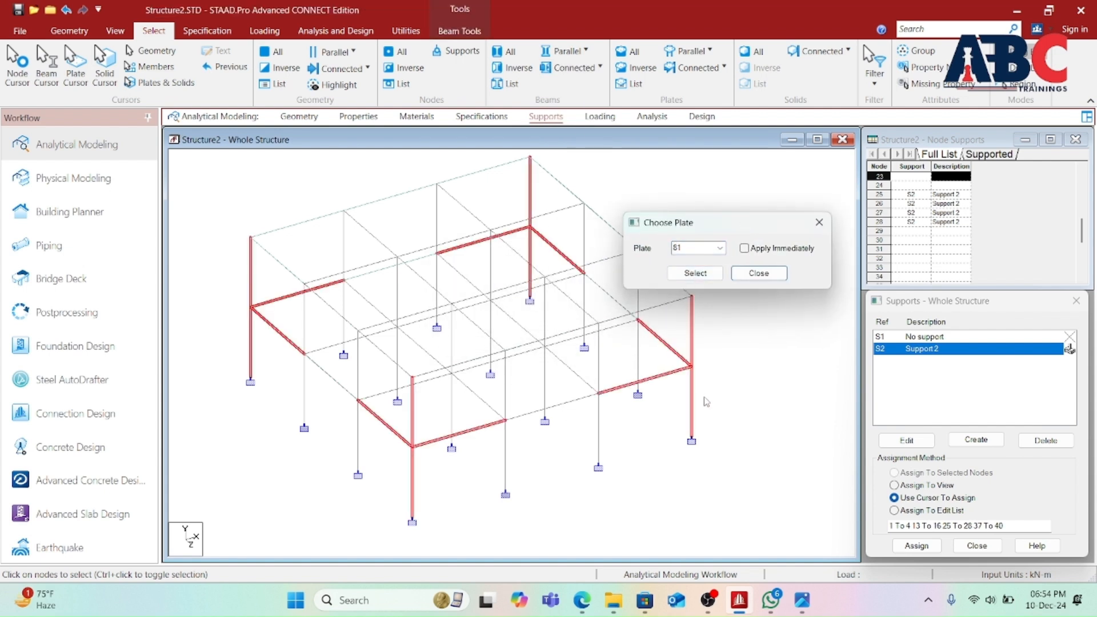
- Select the beams connected to plate 82, close the plate chooser, and clear the selection
left_click(714, 248)
left_click(720, 248)
left_click(691, 267)
left_click(693, 273)
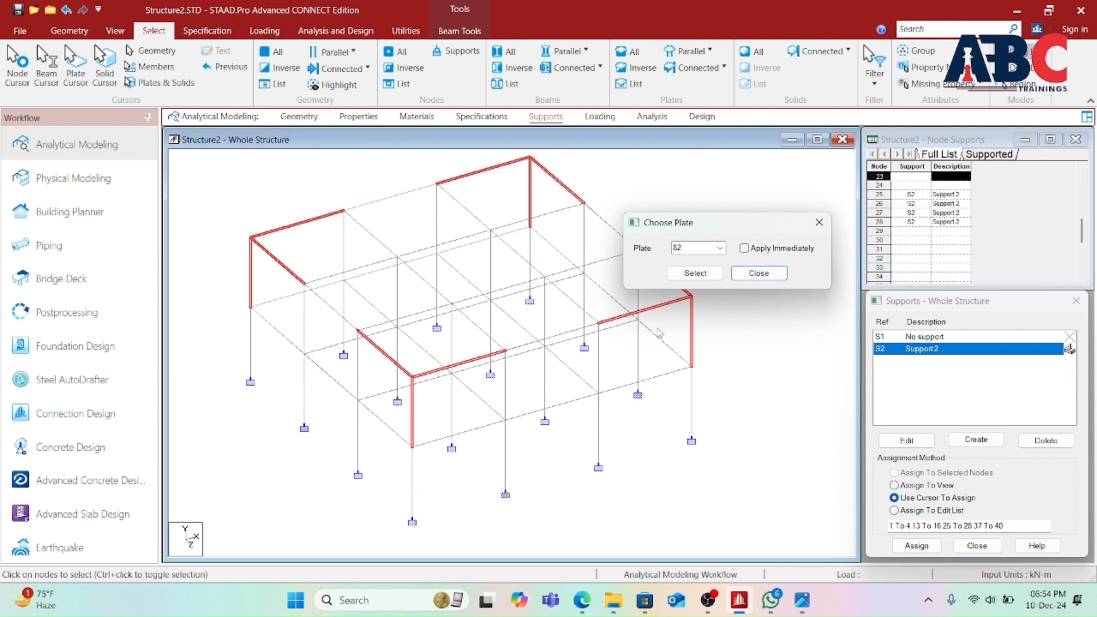
left_click(818, 223)
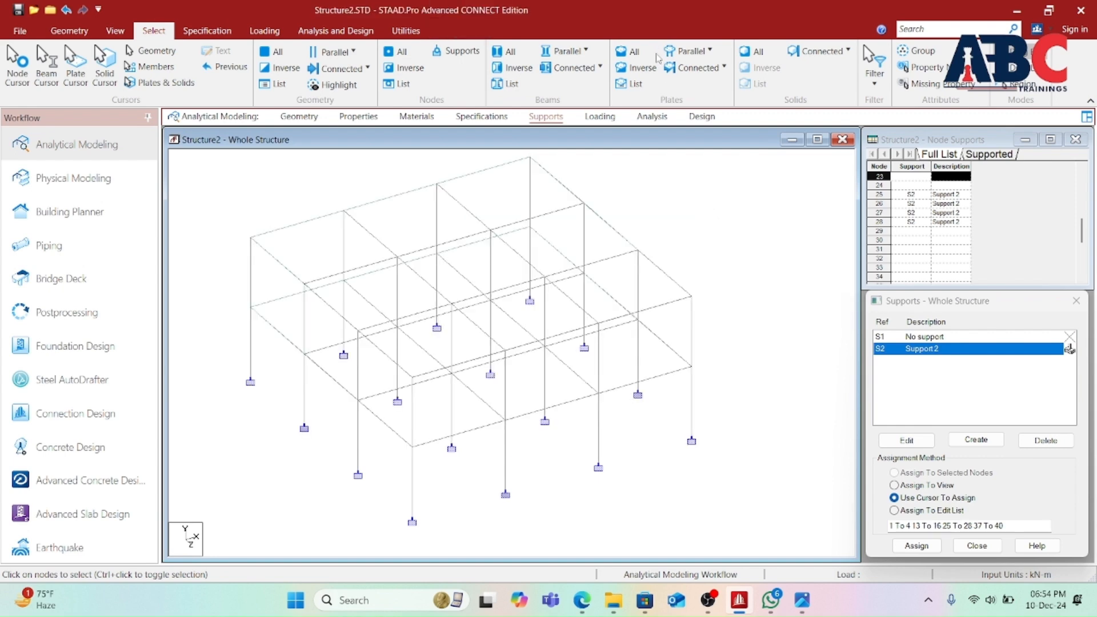
- Select all plates in the model and clear the selection
left_click(635, 53)
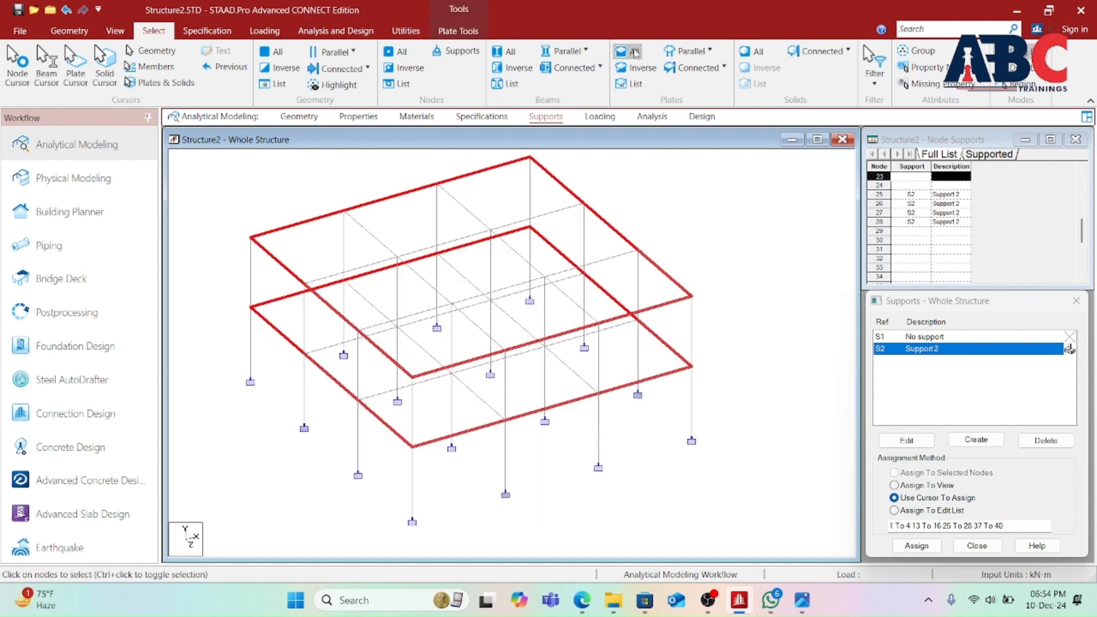
left_click(707, 221)
- Pick the upper slab plate with the Plate Cursor, invert the plate selection, and clear it
left_click(76, 68)
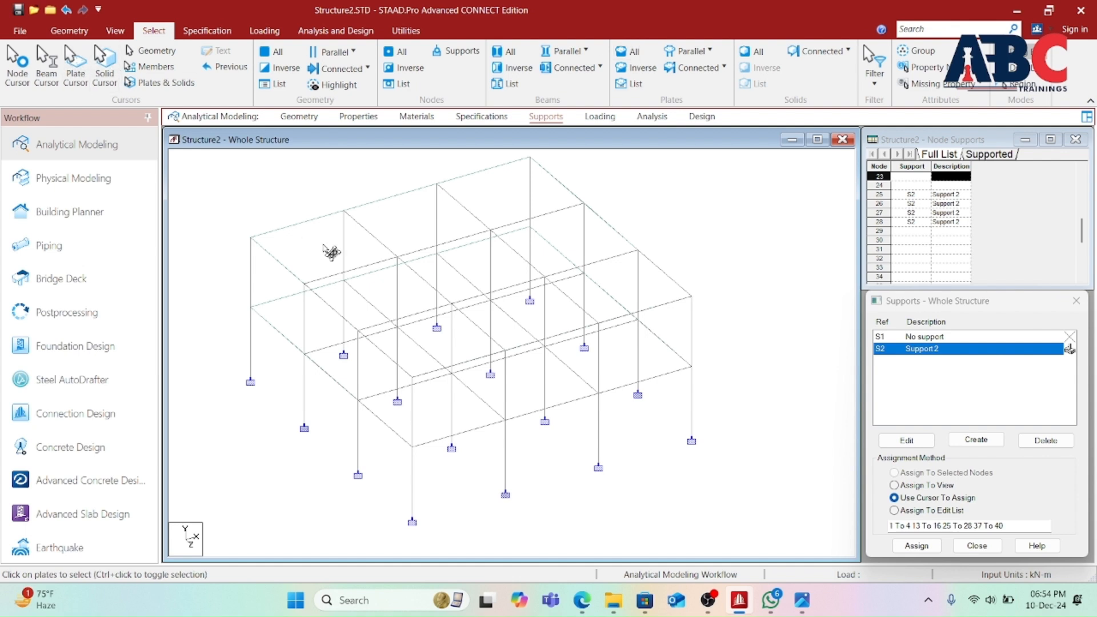
left_click(324, 252)
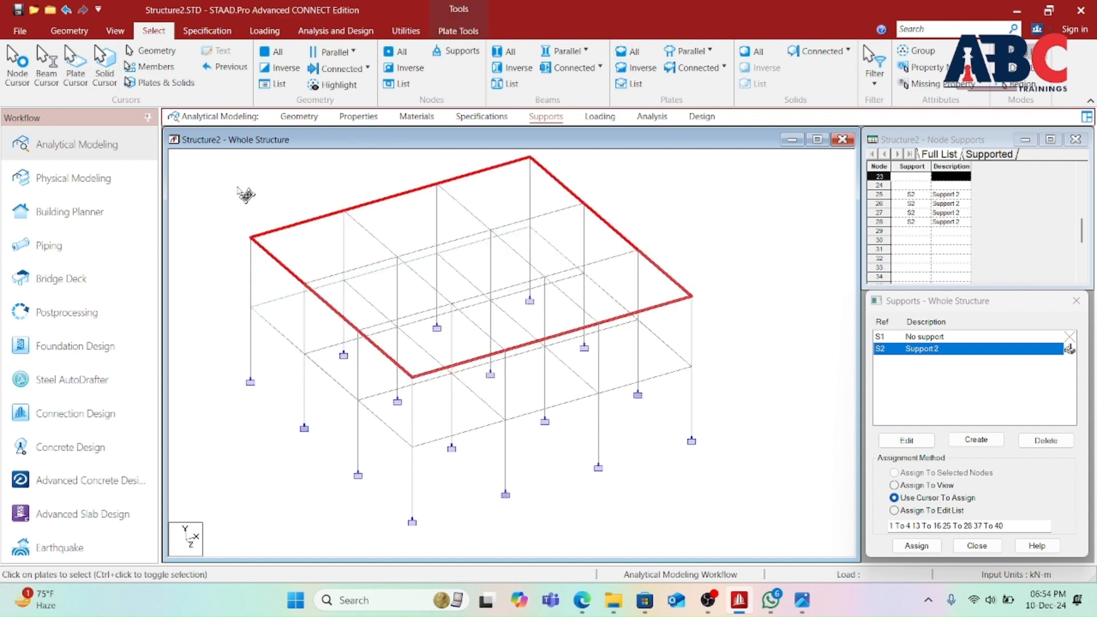
left_click(636, 72)
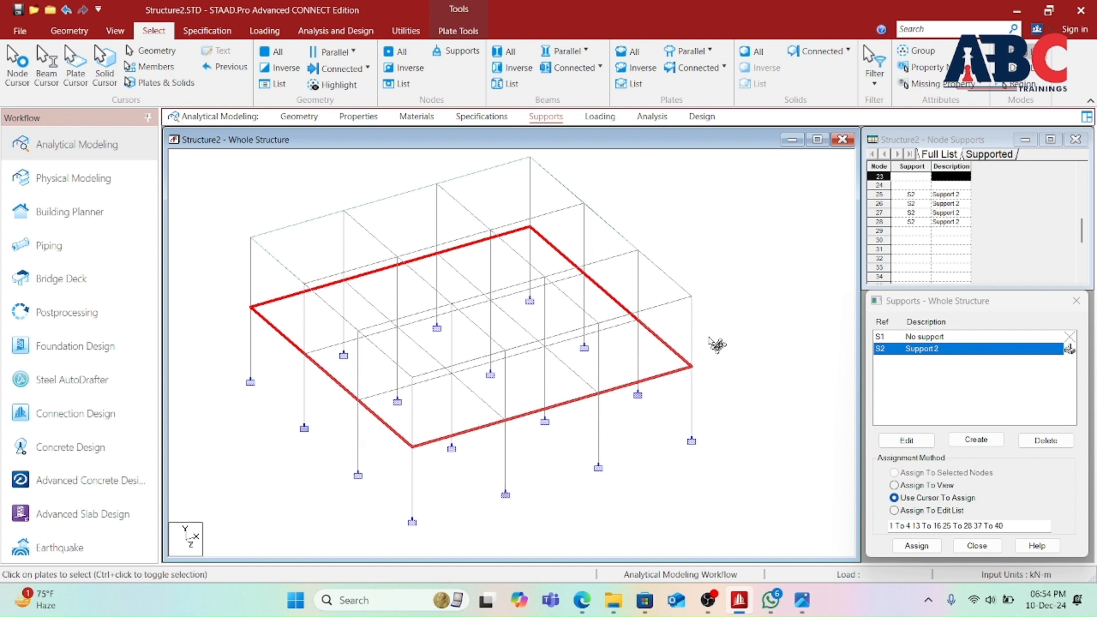
left_click(739, 275)
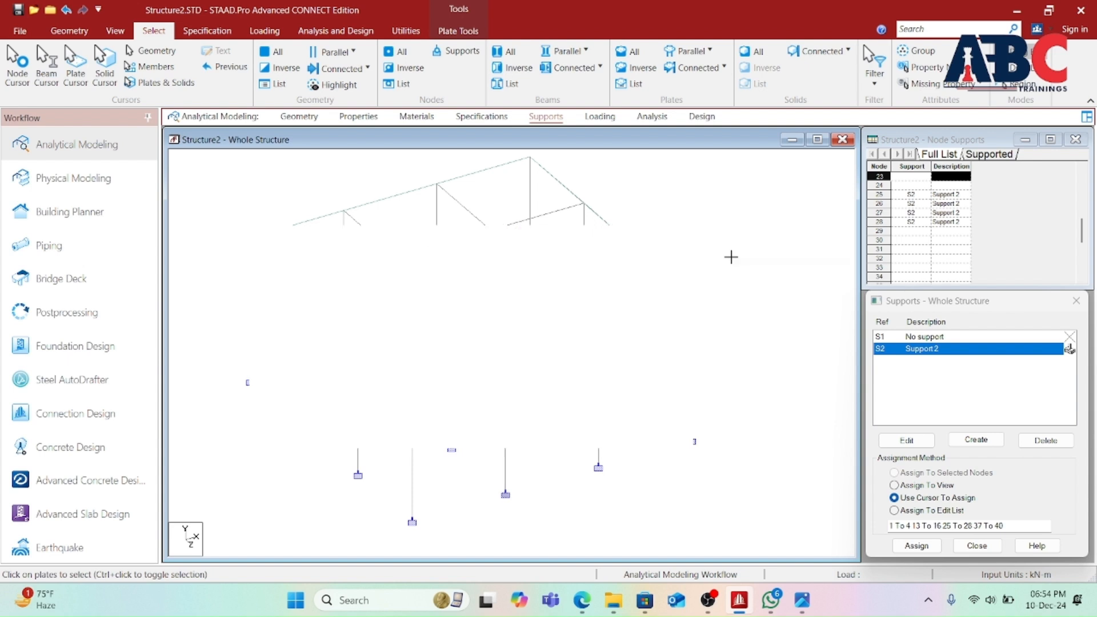
- Select lower slab plate 81 from the plate list, moving the list clear of the frame, and close it
left_click(632, 84)
left_click_drag(651, 259, 754, 231)
left_click(641, 250)
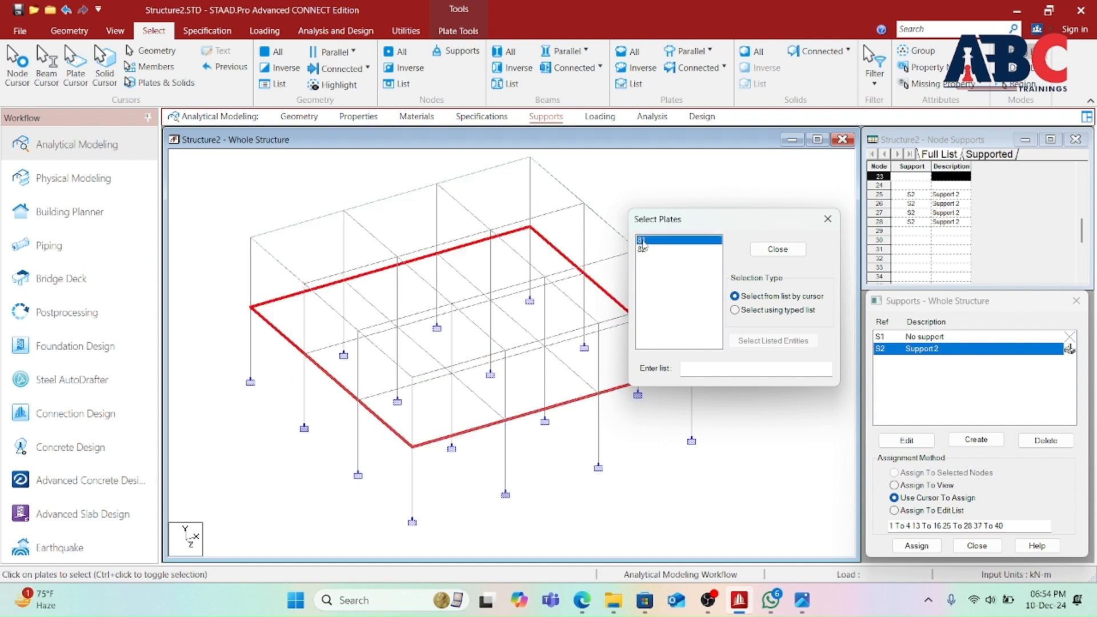
left_click(827, 218)
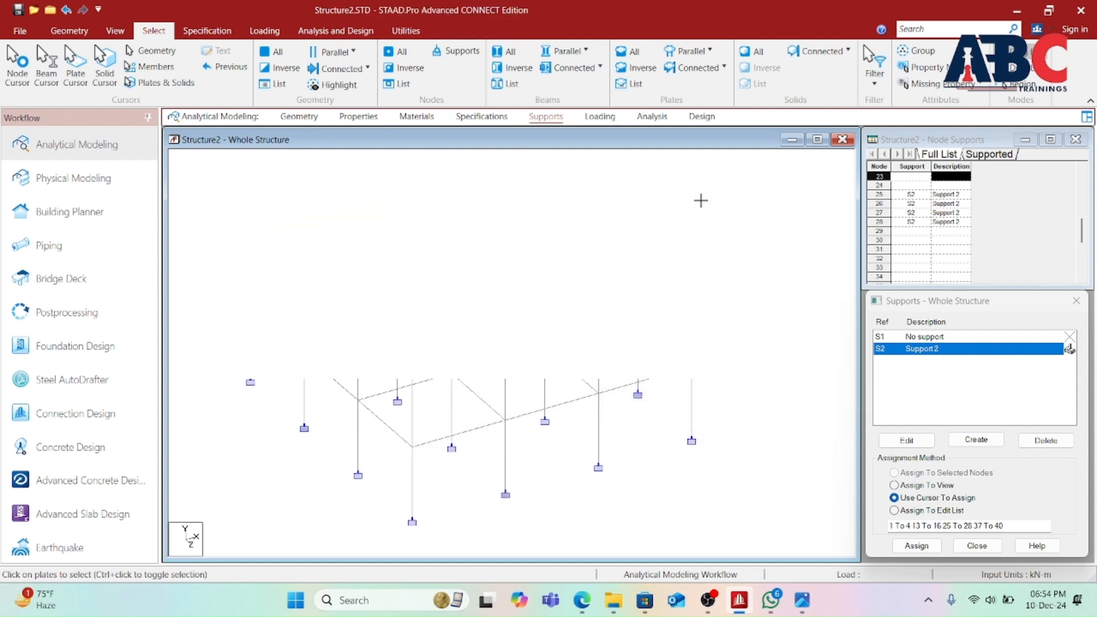
- Select the plates parallel to the XY, YZ and XZ planes in turn, and apply the YZ option again
left_click(712, 50)
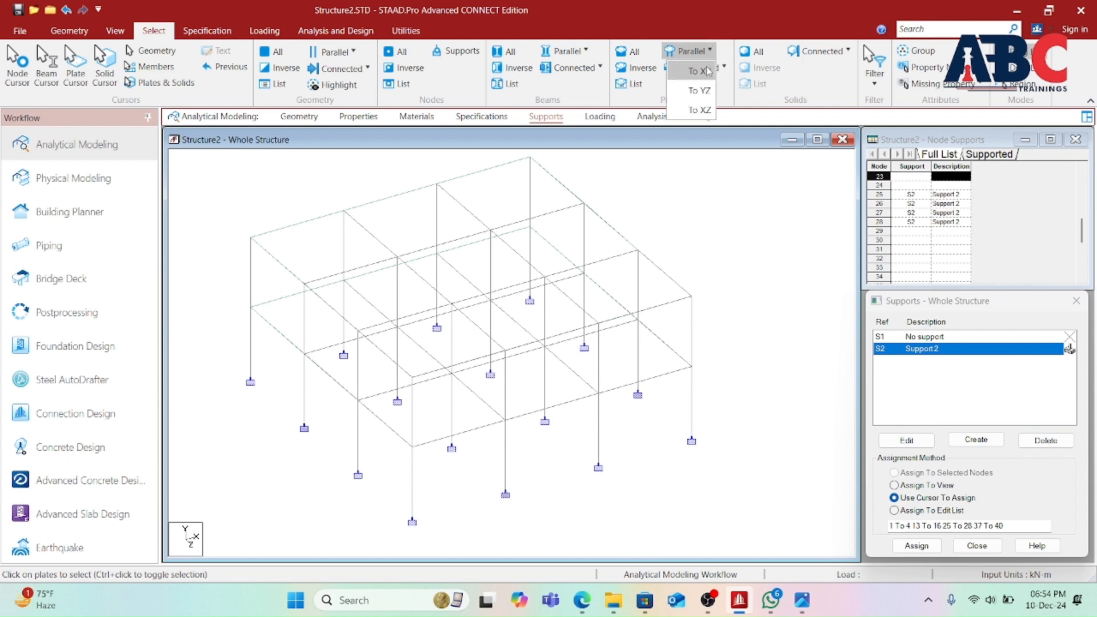
left_click(706, 73)
left_click(712, 52)
left_click(706, 90)
left_click(710, 51)
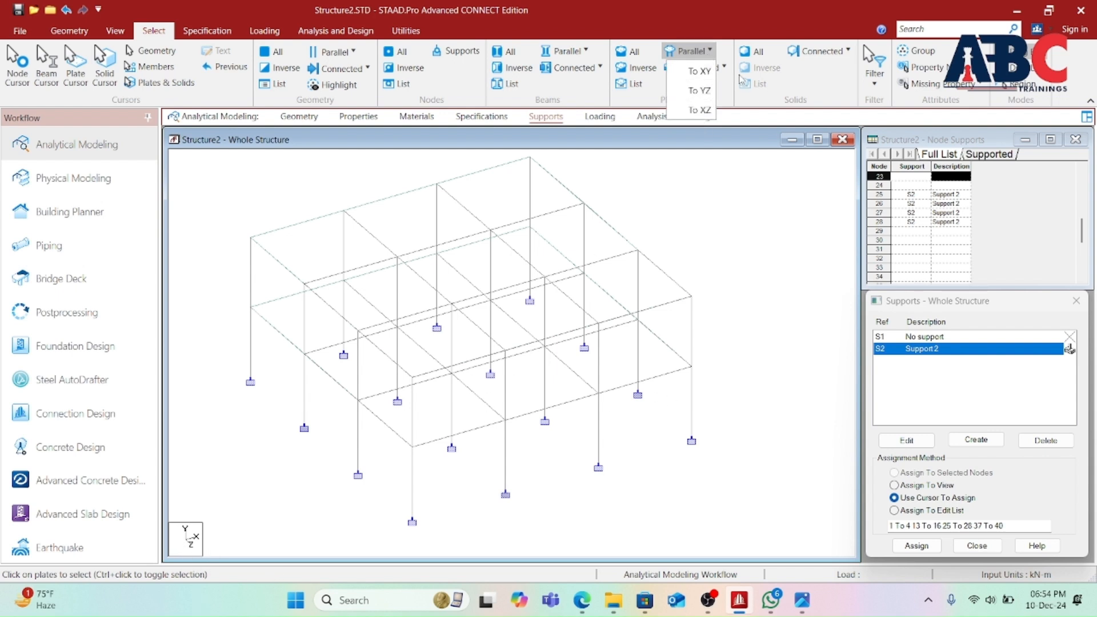
left_click(699, 110)
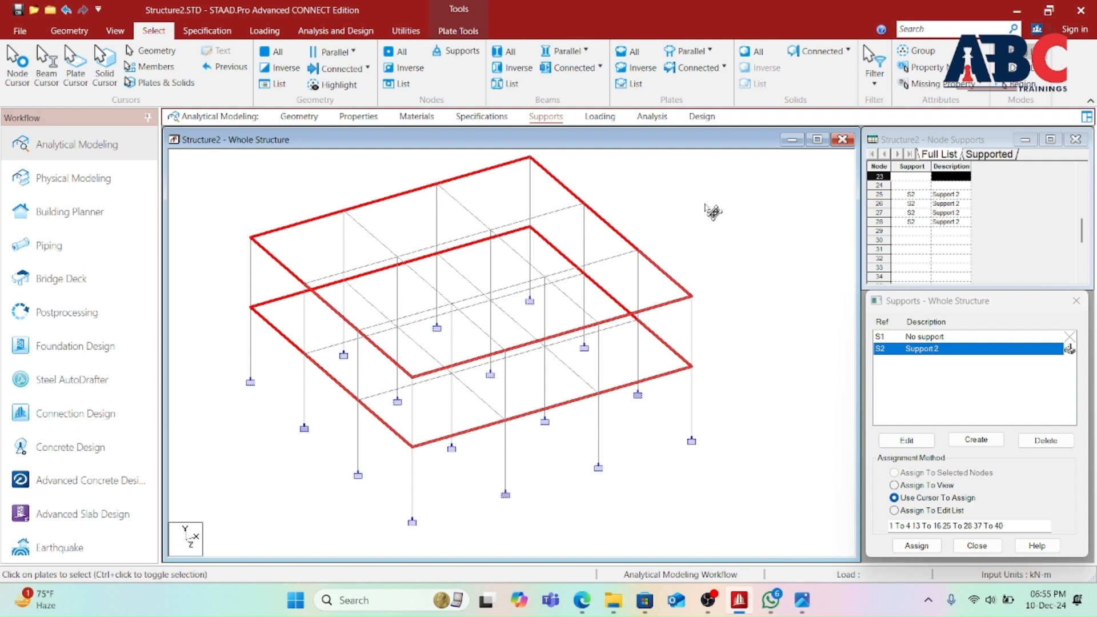
left_click(692, 51)
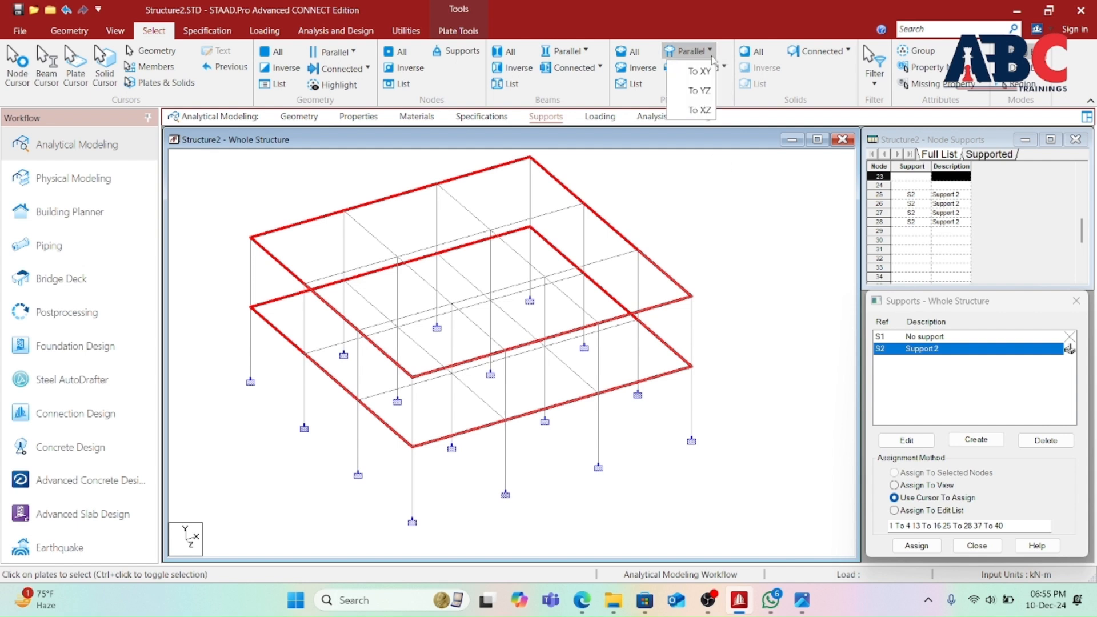
left_click(699, 91)
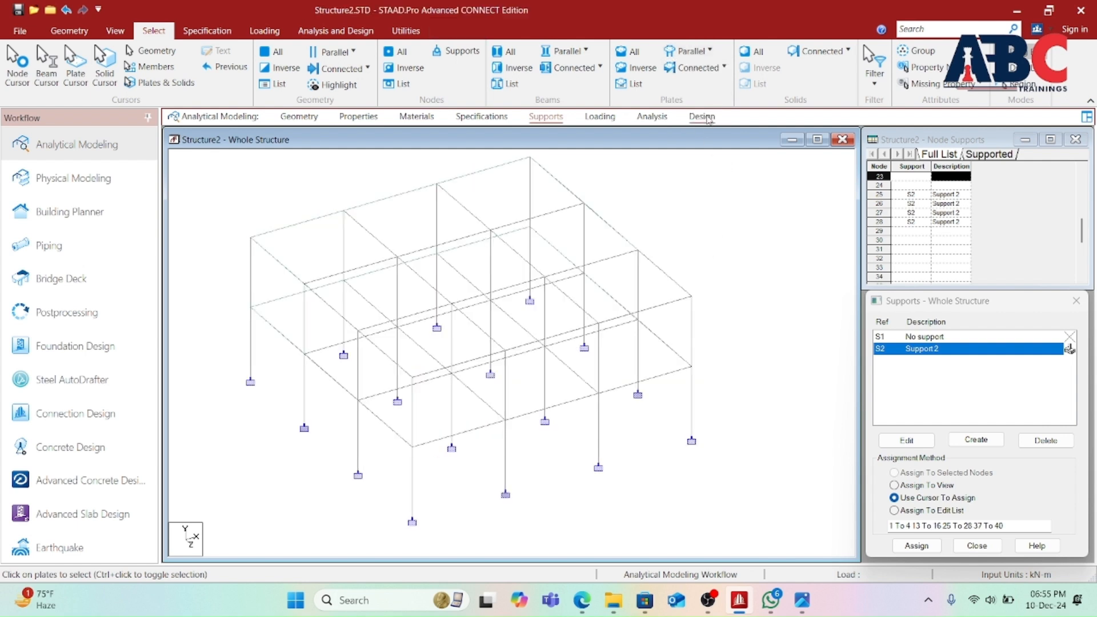
- Try to select the plates connected to node 1, moving the node chooser away from the frame
left_click(723, 68)
left_click(700, 108)
left_click_drag(577, 262, 776, 172)
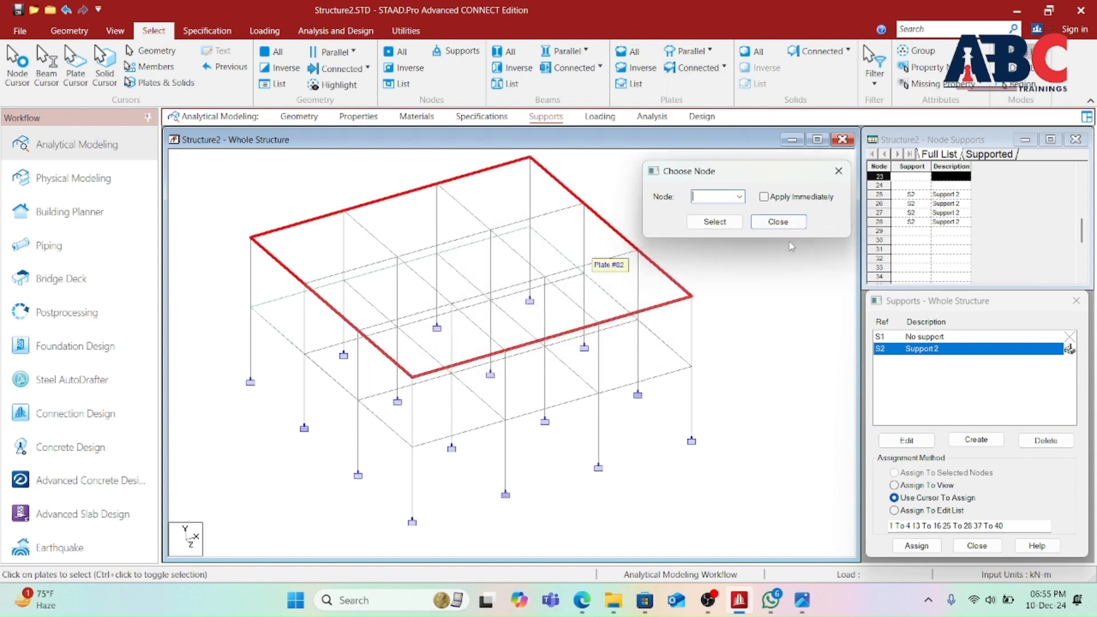
left_click(738, 197)
left_click(708, 210)
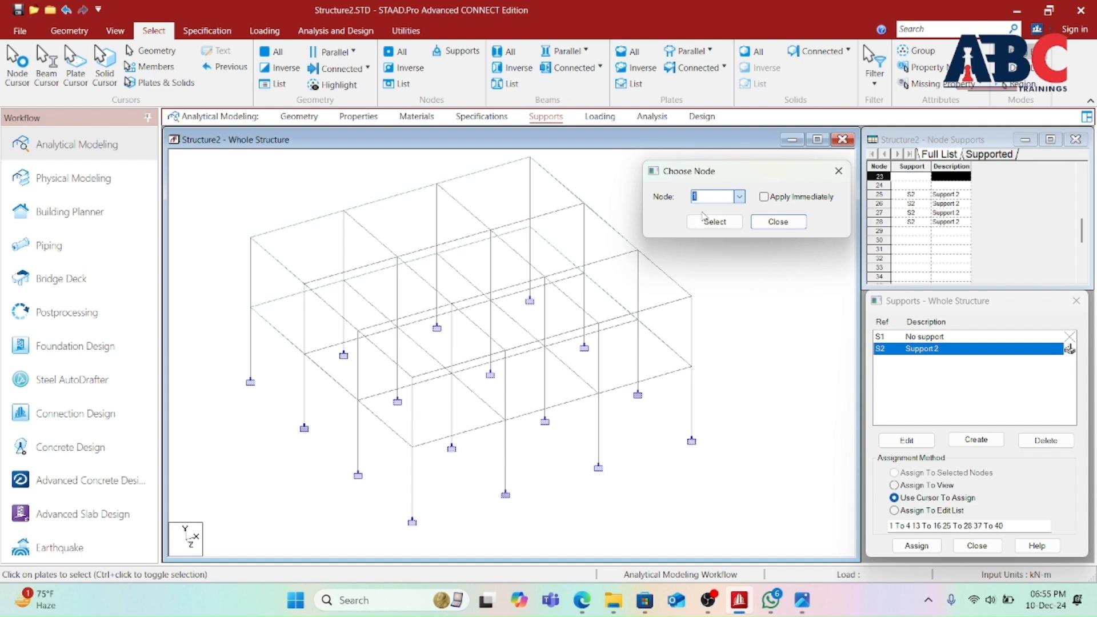
left_click(714, 222)
left_click(807, 238)
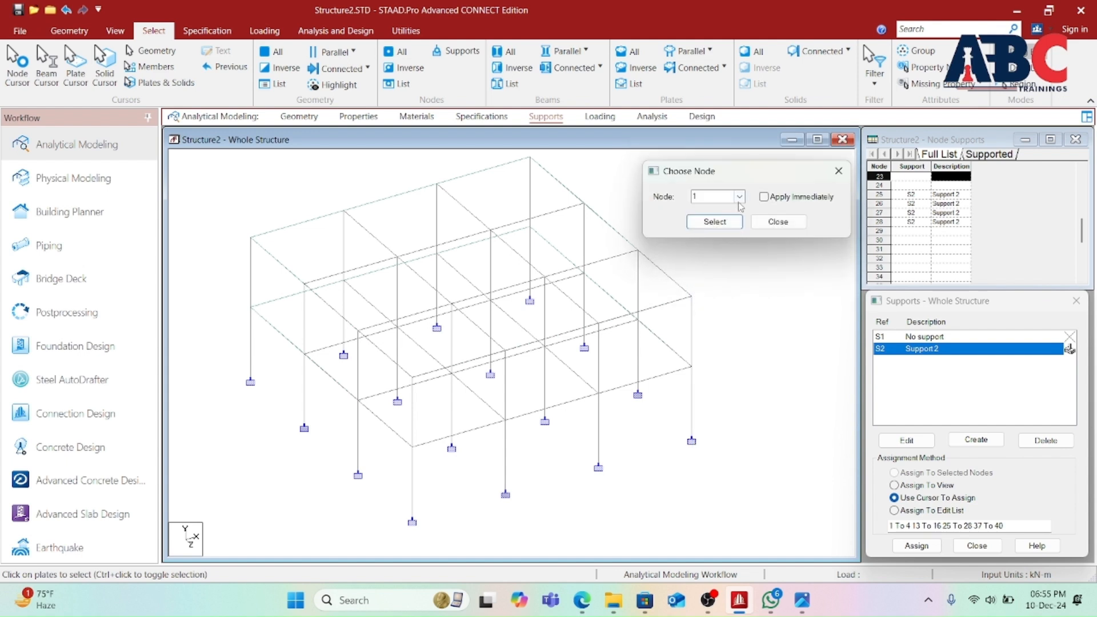
- Try to select the plates connected to node 14
left_click(740, 197)
left_click(708, 329)
left_click(707, 222)
left_click(803, 239)
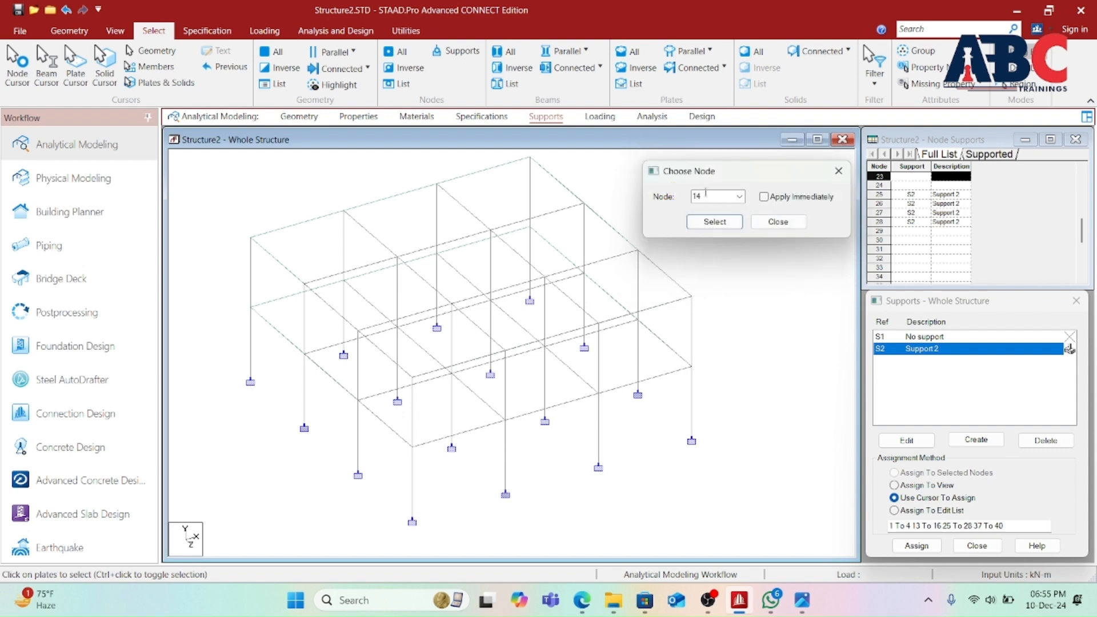
- Try to select the plates connected to another node further down the list, and close the node chooser
left_click(740, 199)
left_click(705, 404)
left_click(738, 197)
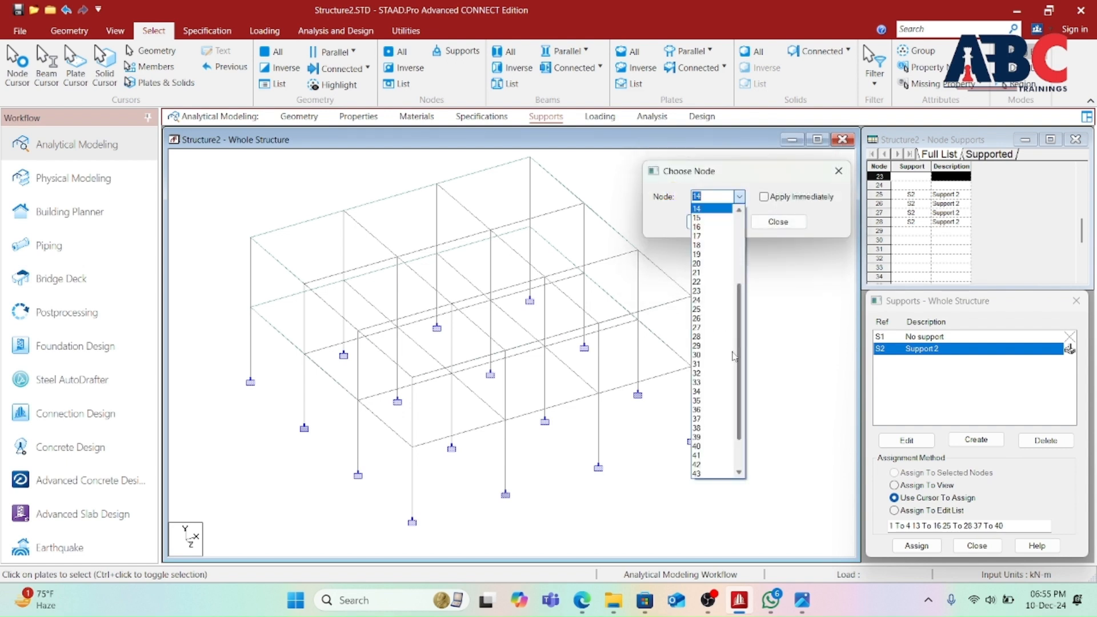
left_click(698, 399)
left_click(712, 225)
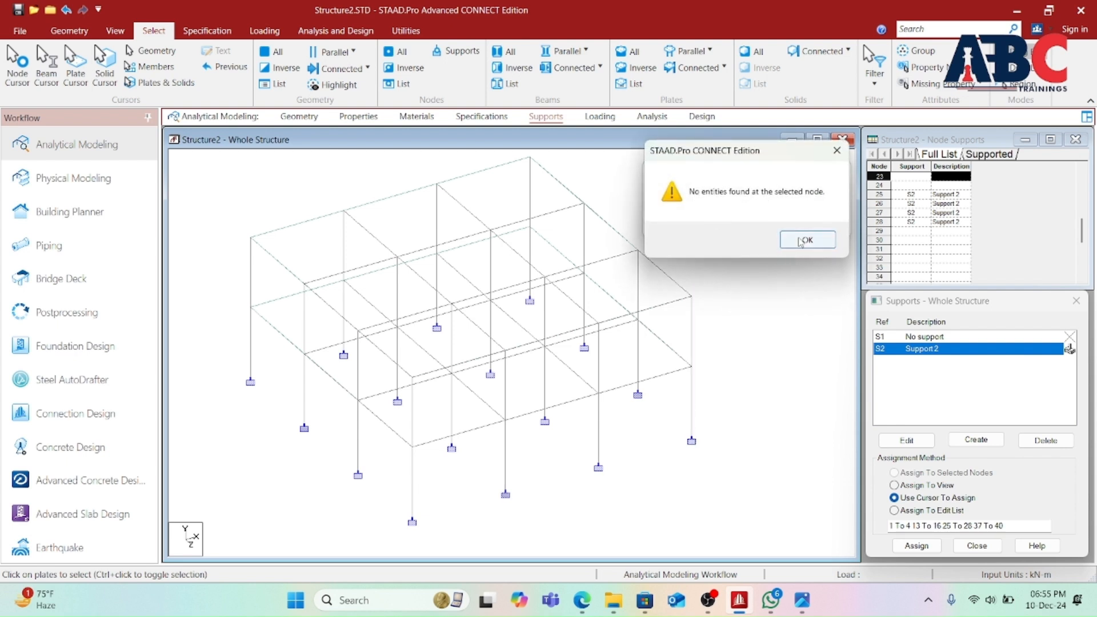
left_click(838, 151)
left_click(843, 165)
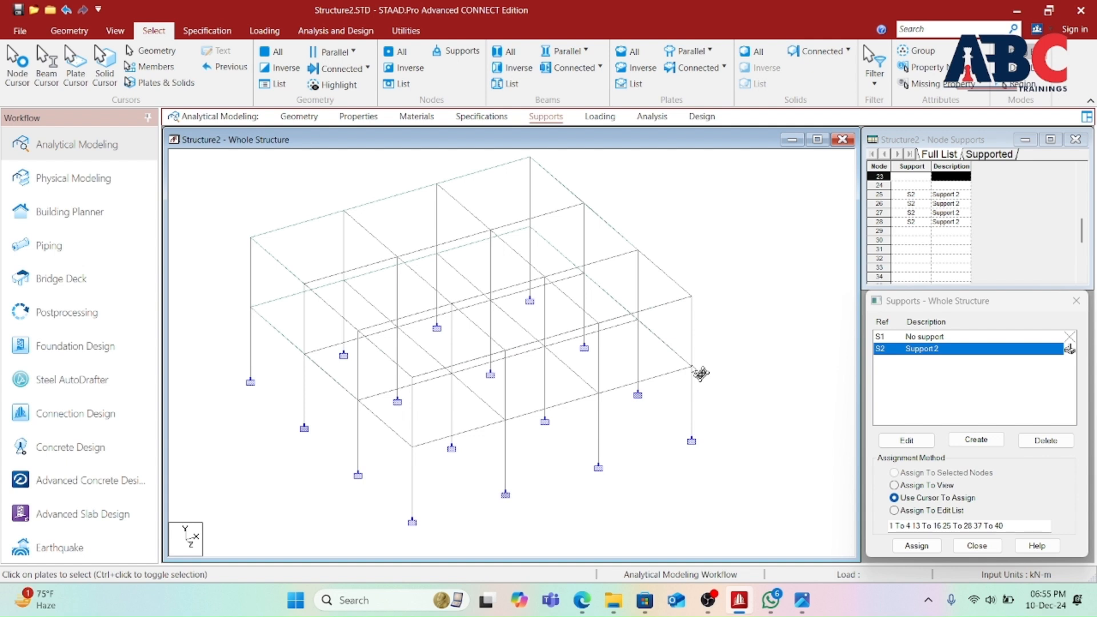
- Identify the lower slab's corner node by picking it and toggling the beam and node numbers on and off
left_click(20, 77)
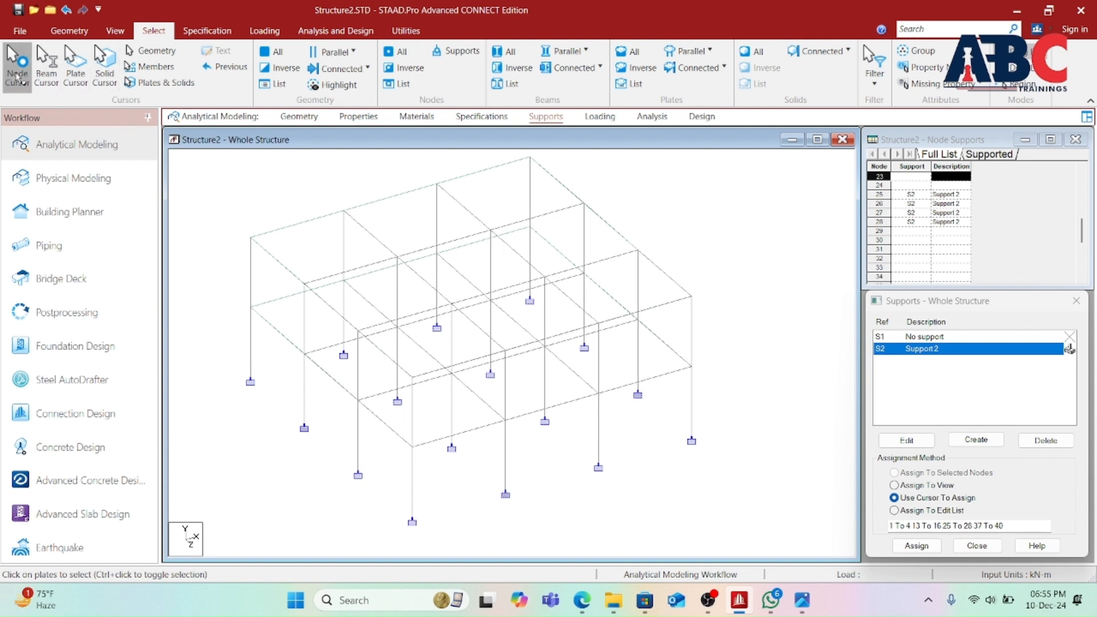
left_click(691, 367)
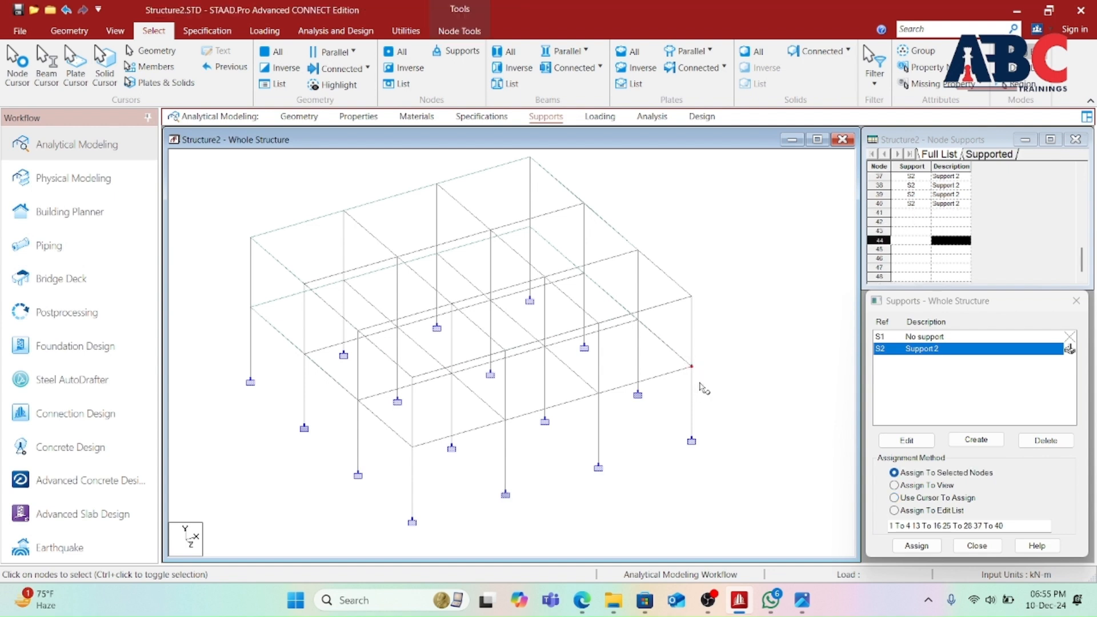
key("shift+b")
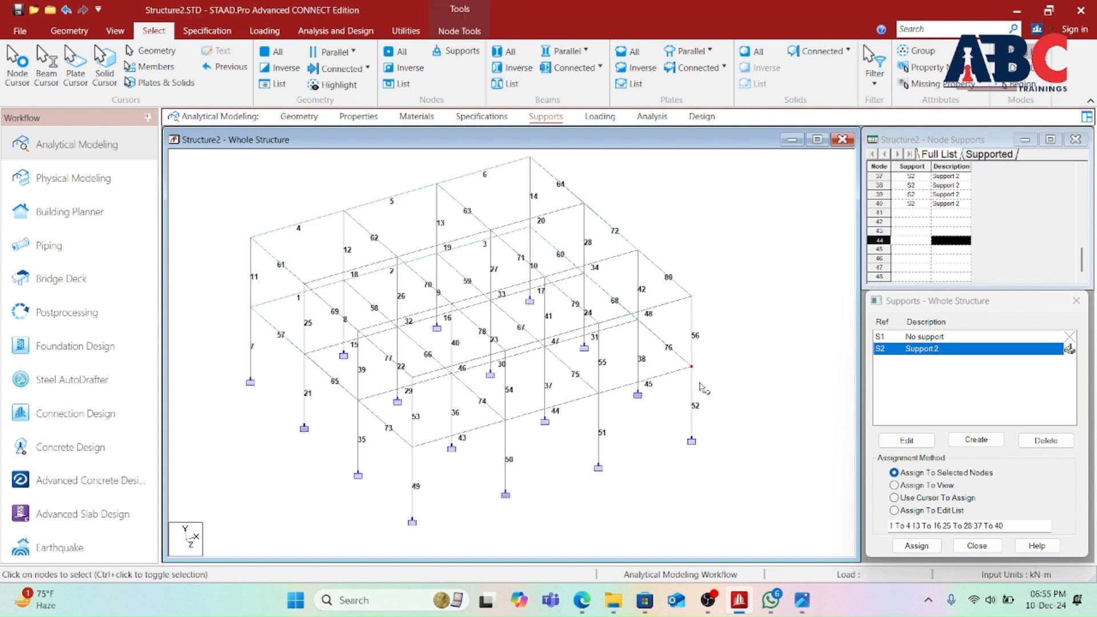
key("shift+b")
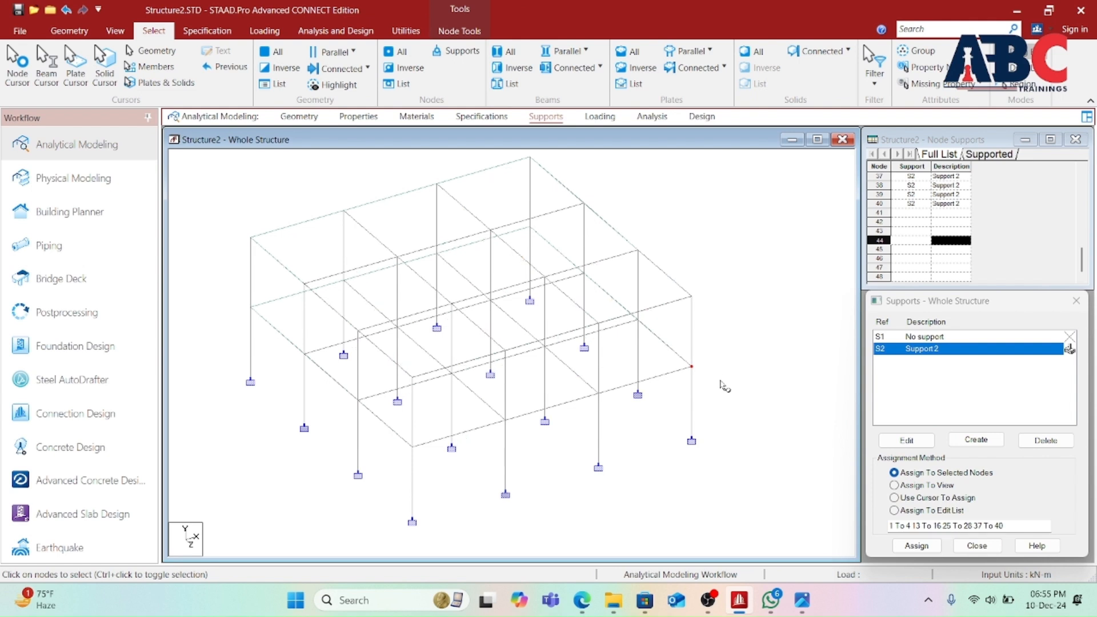
key("shift+n")
left_click(733, 369)
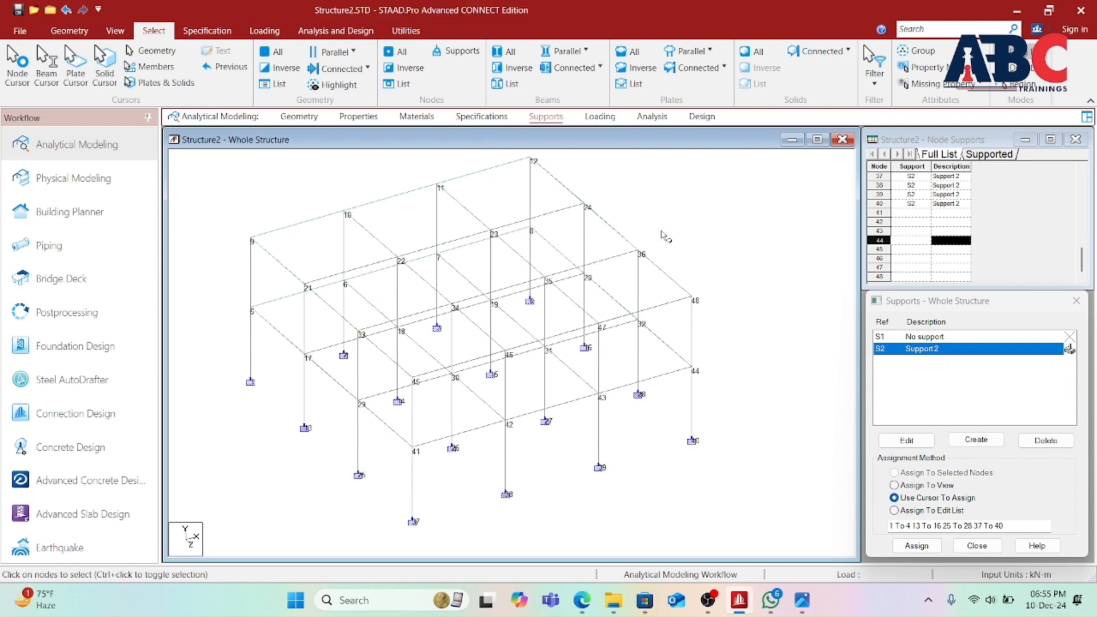
key("shift+n")
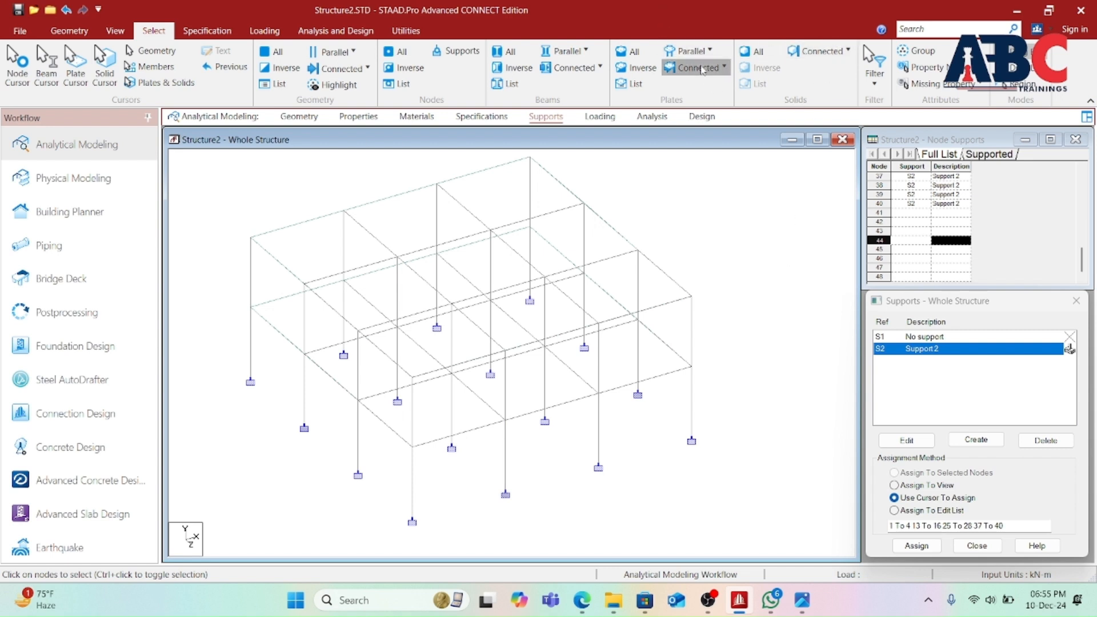
- Select the plate connected to node 44 and close the node chooser
left_click(703, 70)
left_click(710, 85)
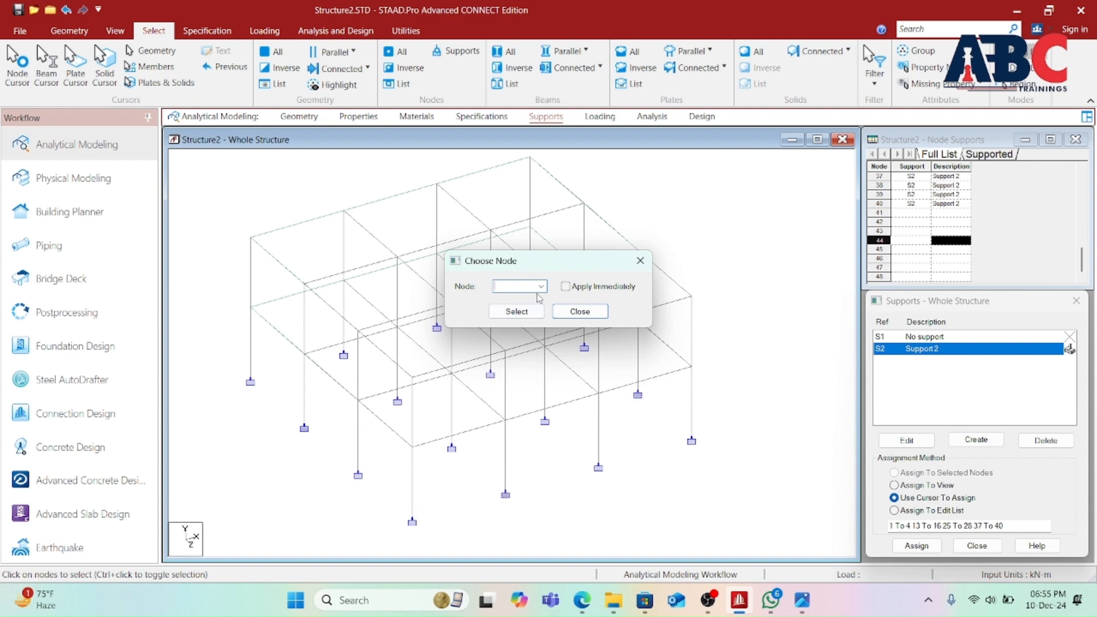
left_click(540, 287)
scroll(511, 514, "down", 4)
scroll(509, 533, "down", 2)
left_click(509, 553)
left_click(517, 311)
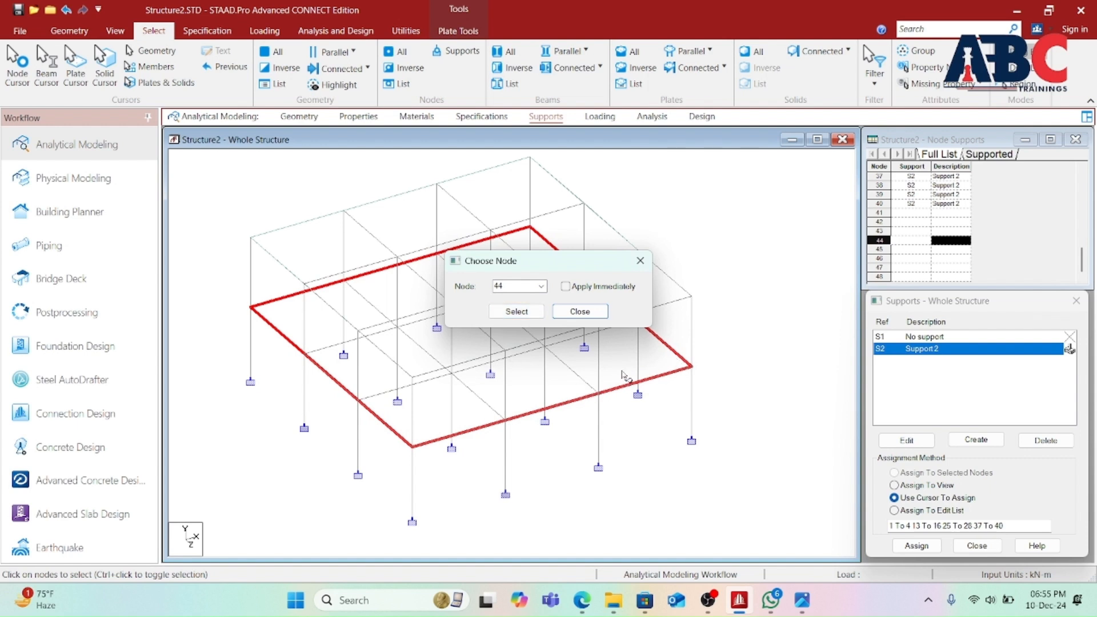
left_click(641, 261)
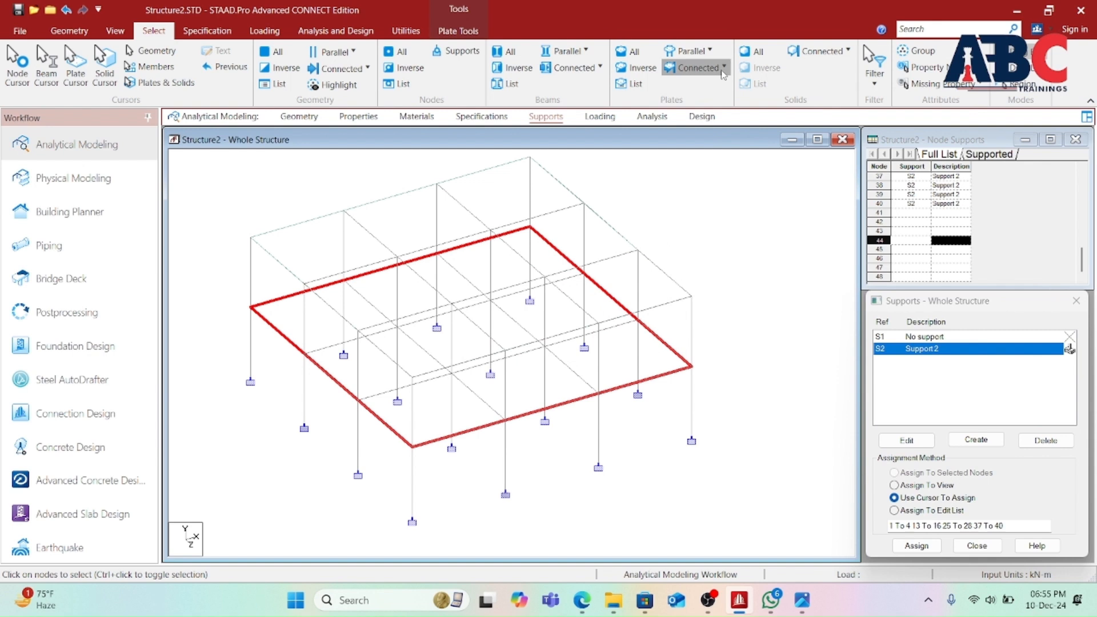
left_click(697, 67)
left_click(707, 126)
left_click(640, 261)
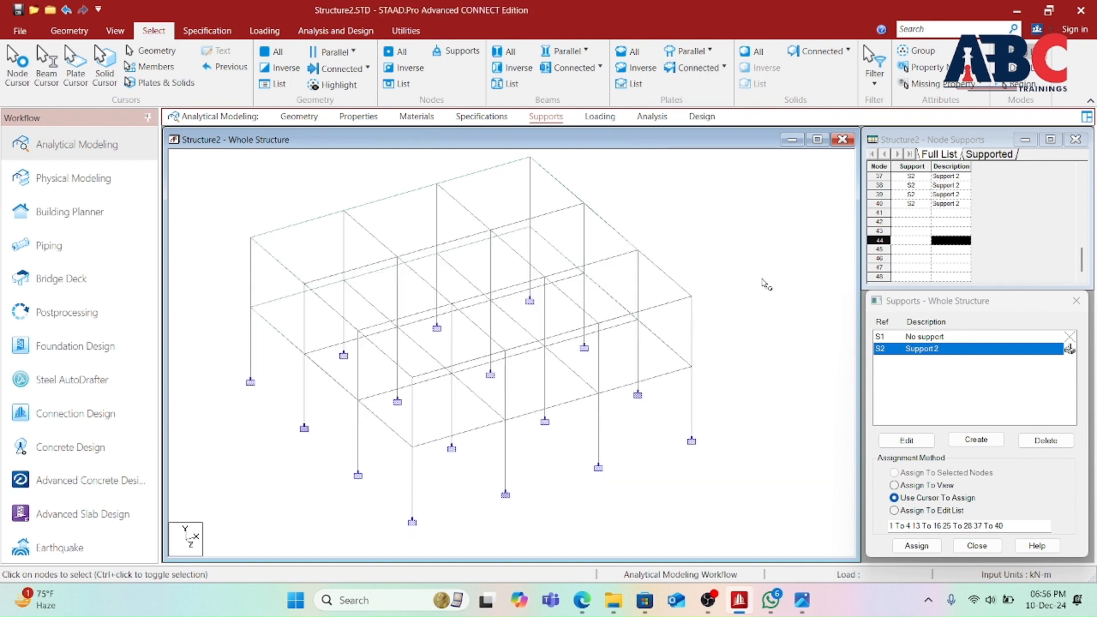
- Select the plate connected to beam 45
key("shift+n")
left_click(701, 68)
left_click(714, 108)
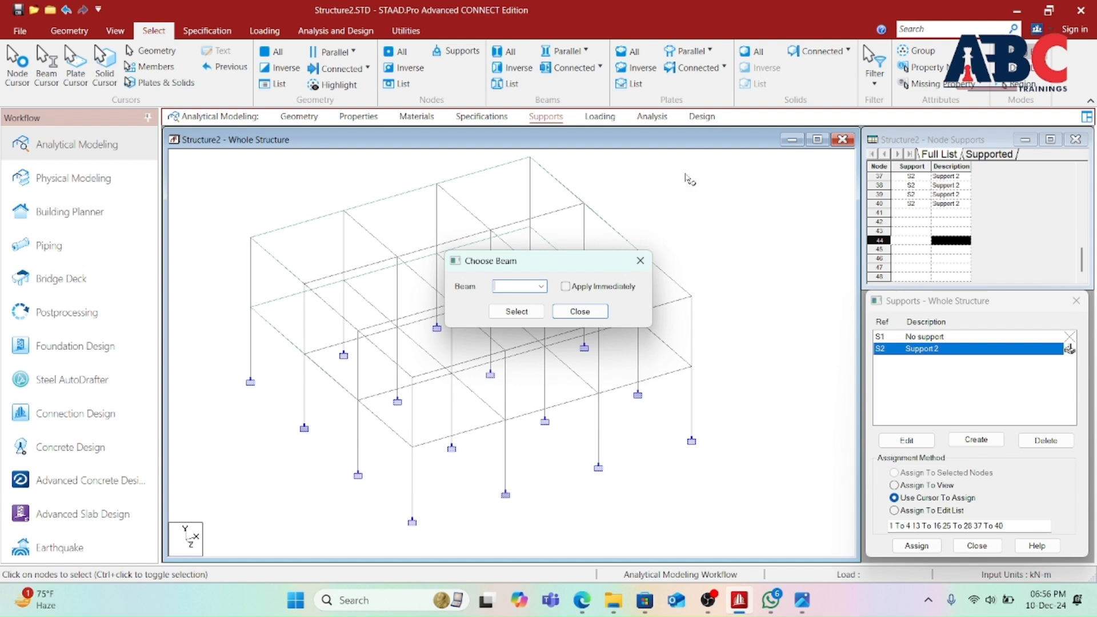
left_click(541, 286)
scroll(505, 551, "down", 4)
scroll(505, 552, "down", 2)
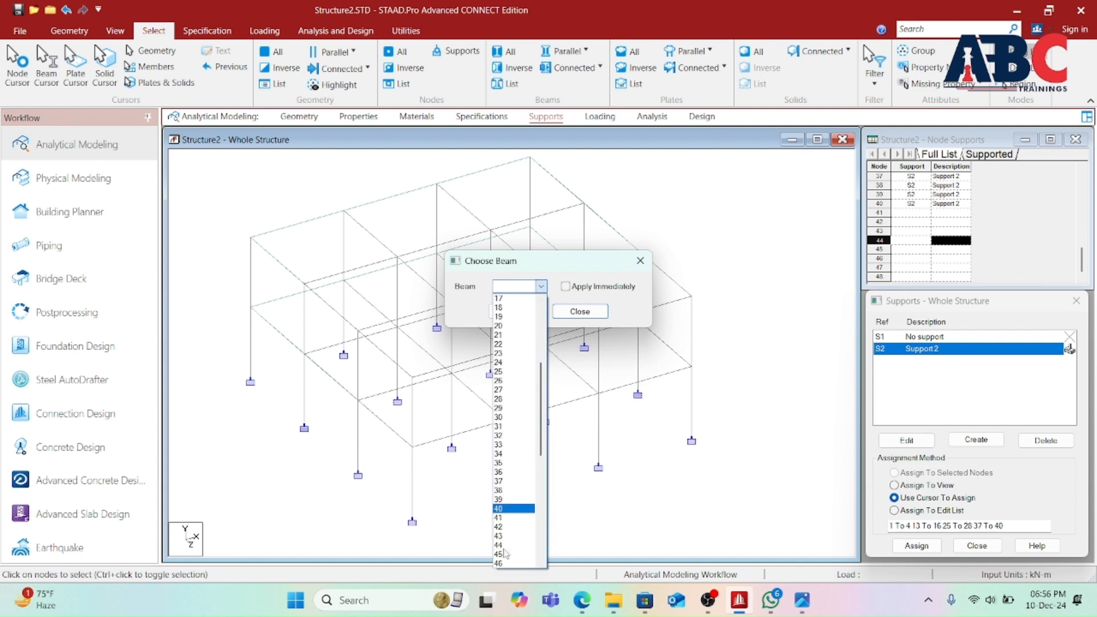
left_click(504, 537)
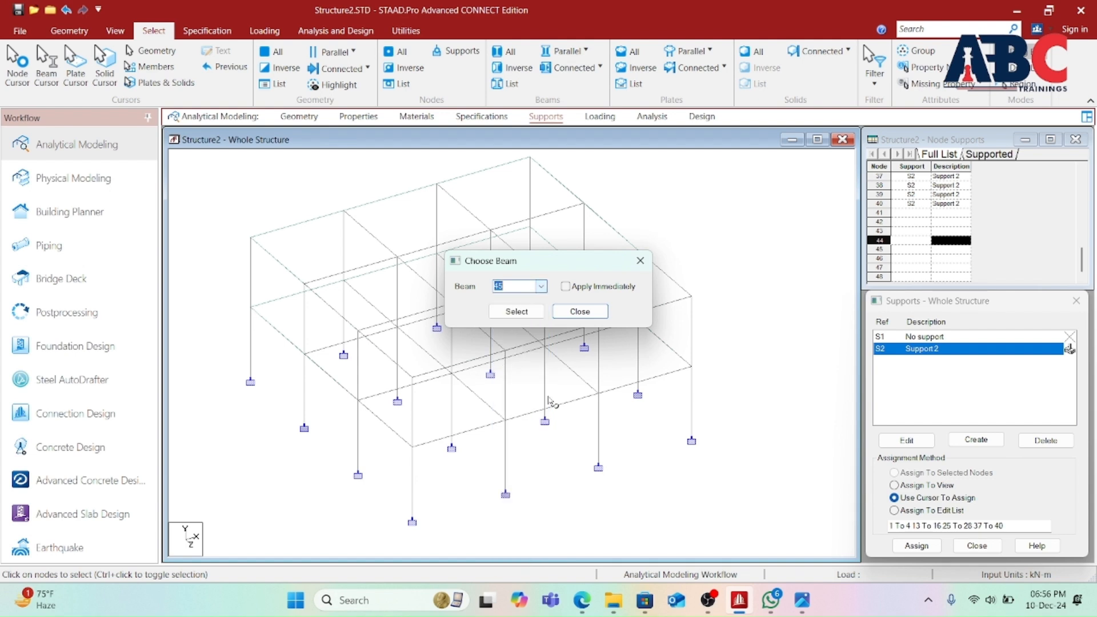
left_click(516, 311)
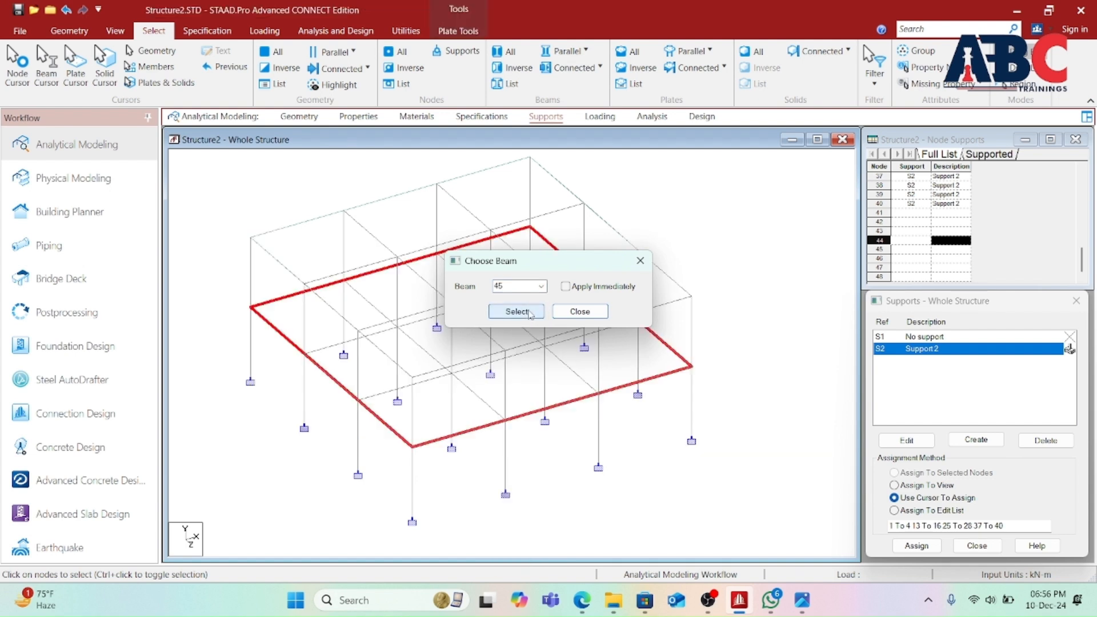
- Select the plate connected to beam 46
left_click(541, 287)
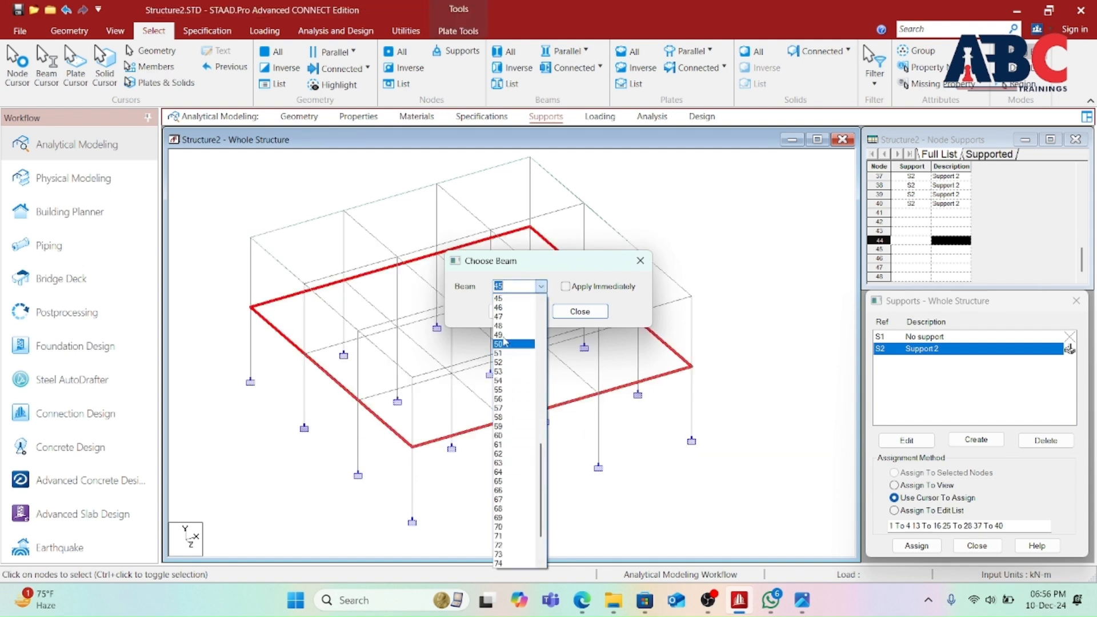
left_click(505, 307)
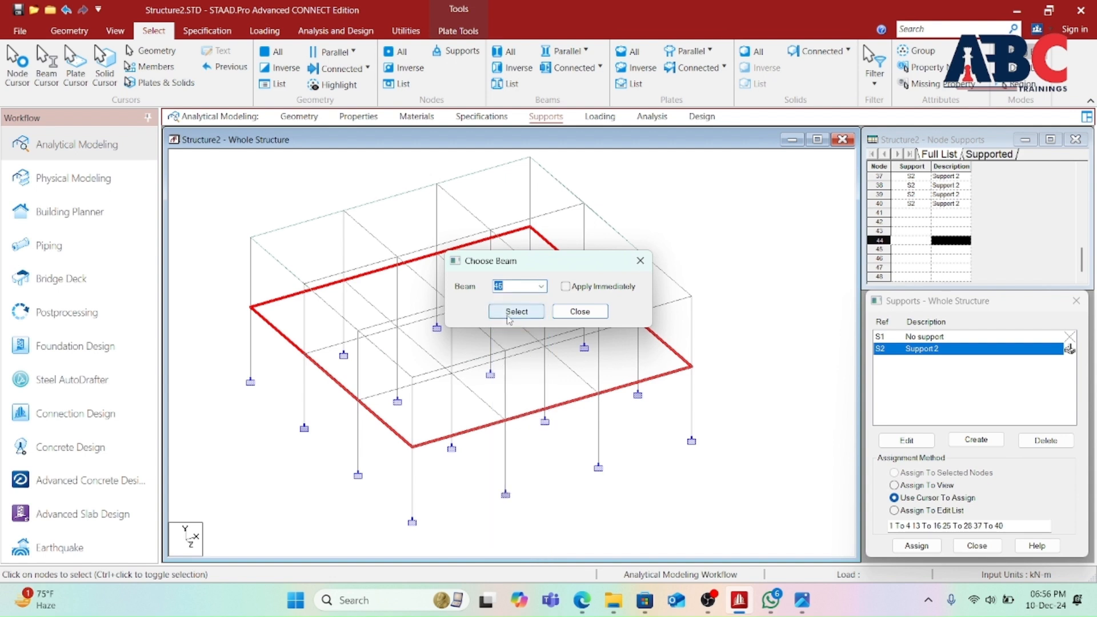
left_click(508, 320)
- Try to select the plates connected to another beam, and close the beam chooser
left_click(541, 286)
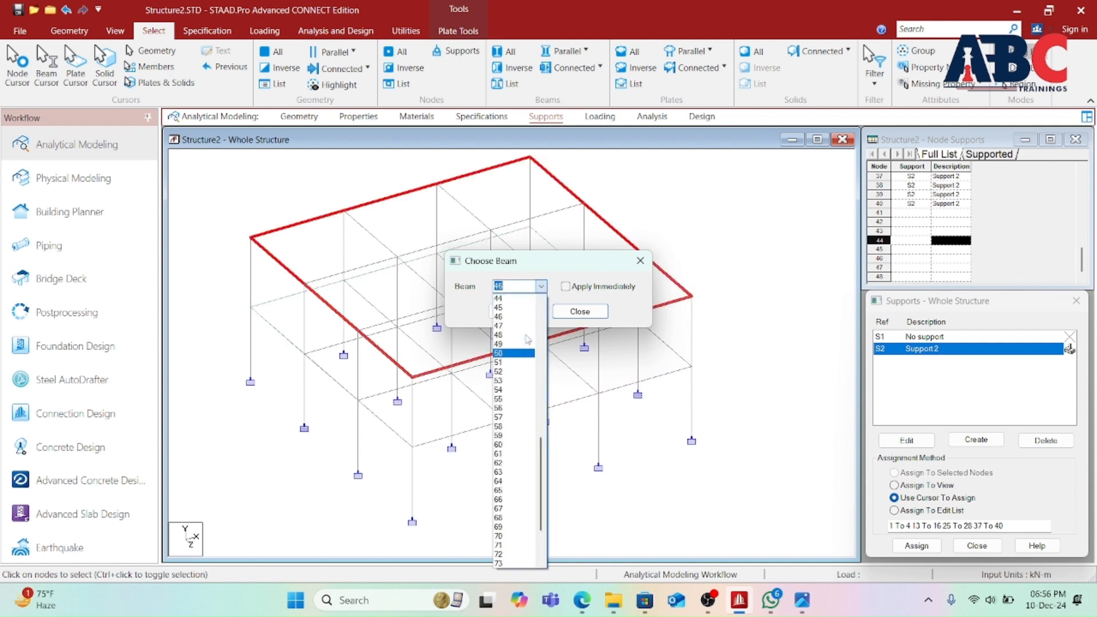
left_click(507, 309)
left_click(507, 309)
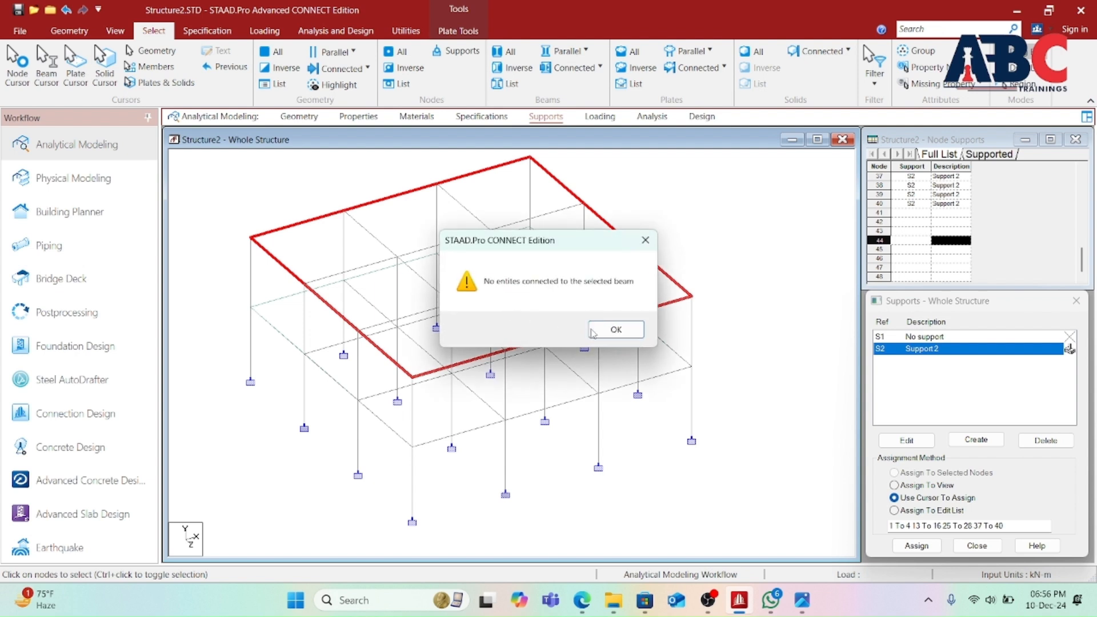
left_click(597, 330)
left_click(640, 253)
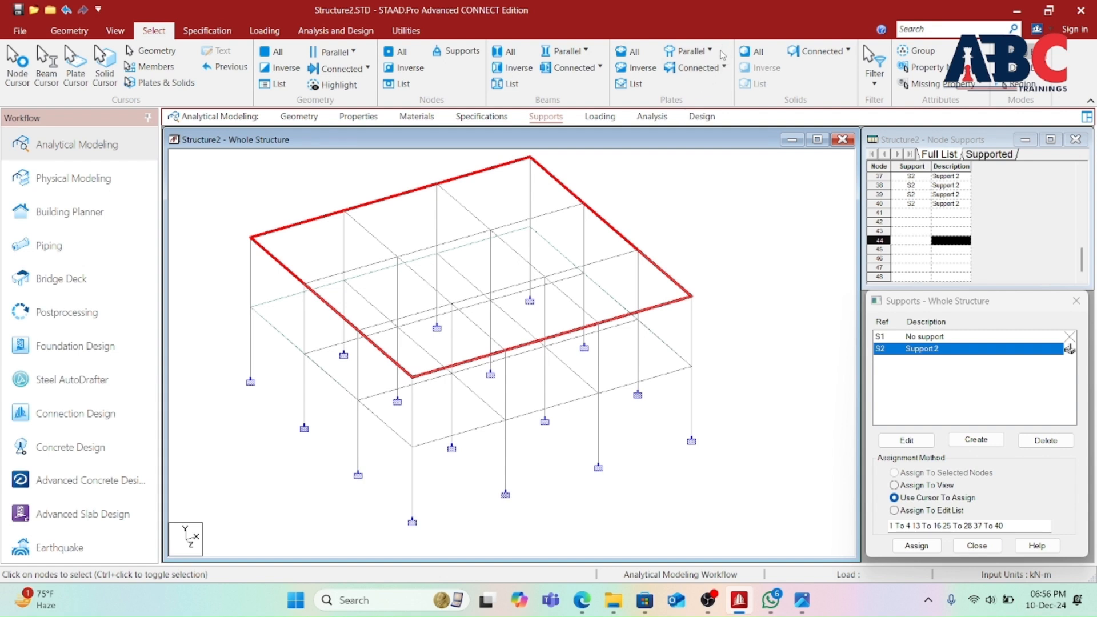
left_click(723, 69)
left_click(710, 126)
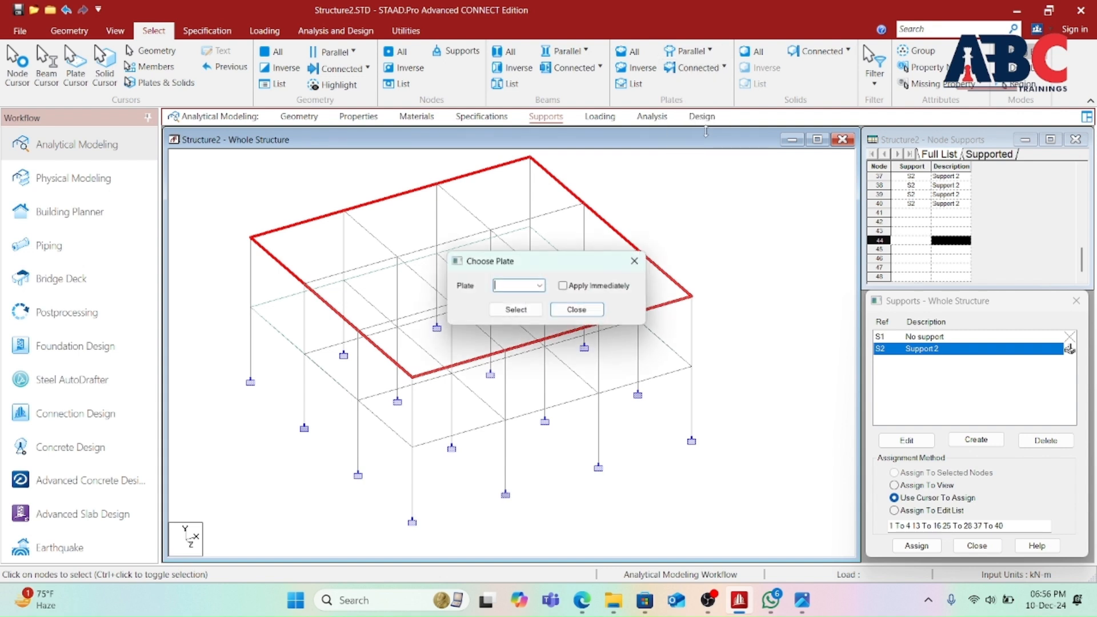
left_click(640, 261)
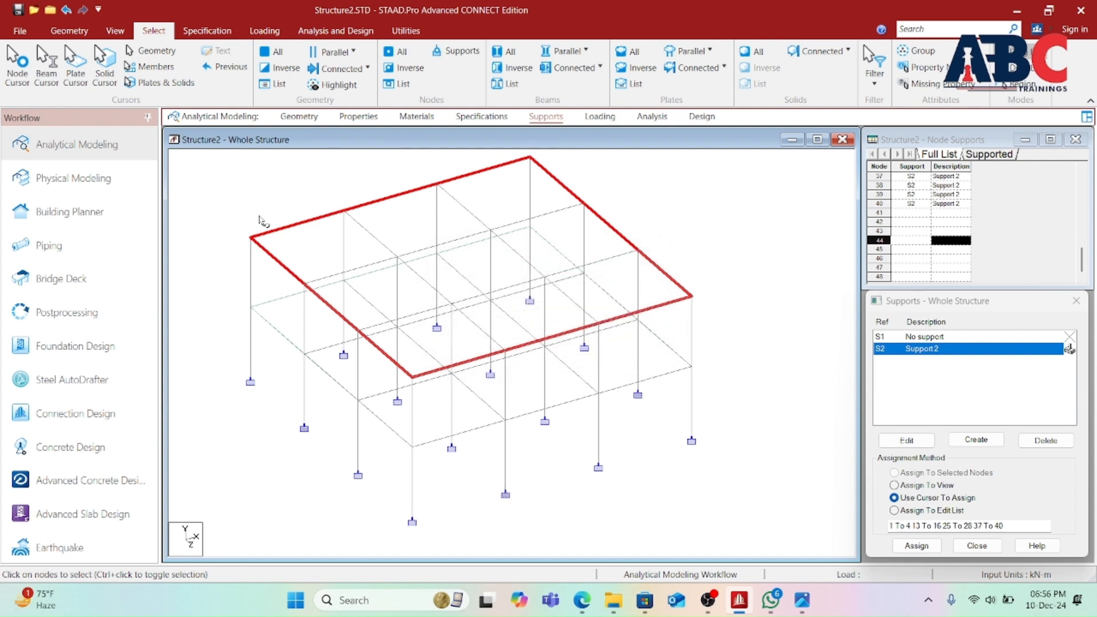
- Highlight the No support entry in the supports list and clear the current plate selection
left_click(924, 338)
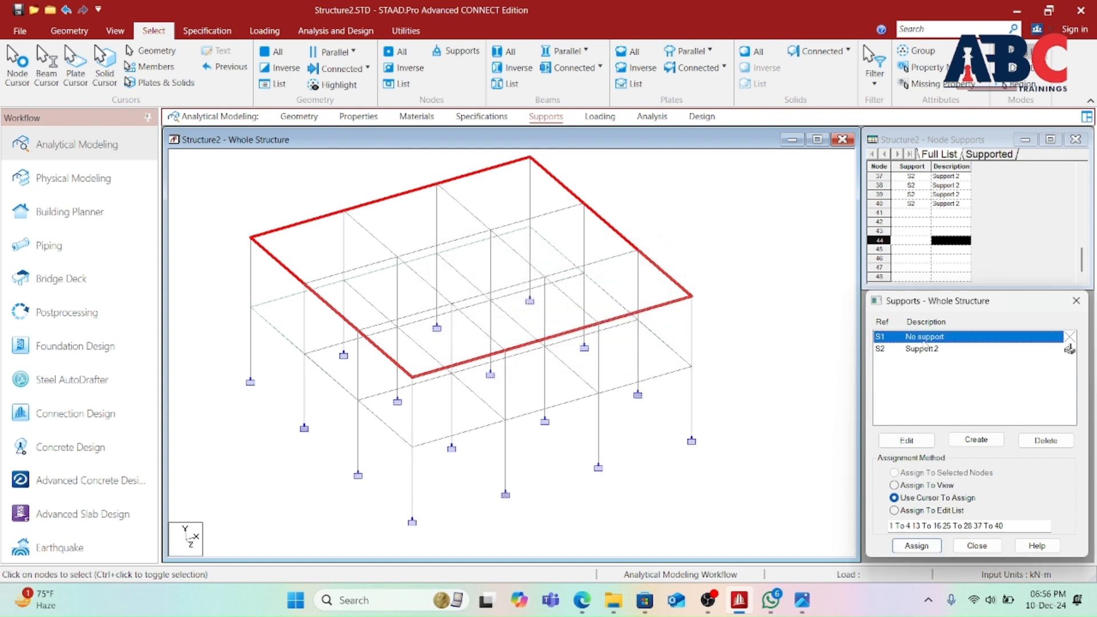
left_click(741, 247)
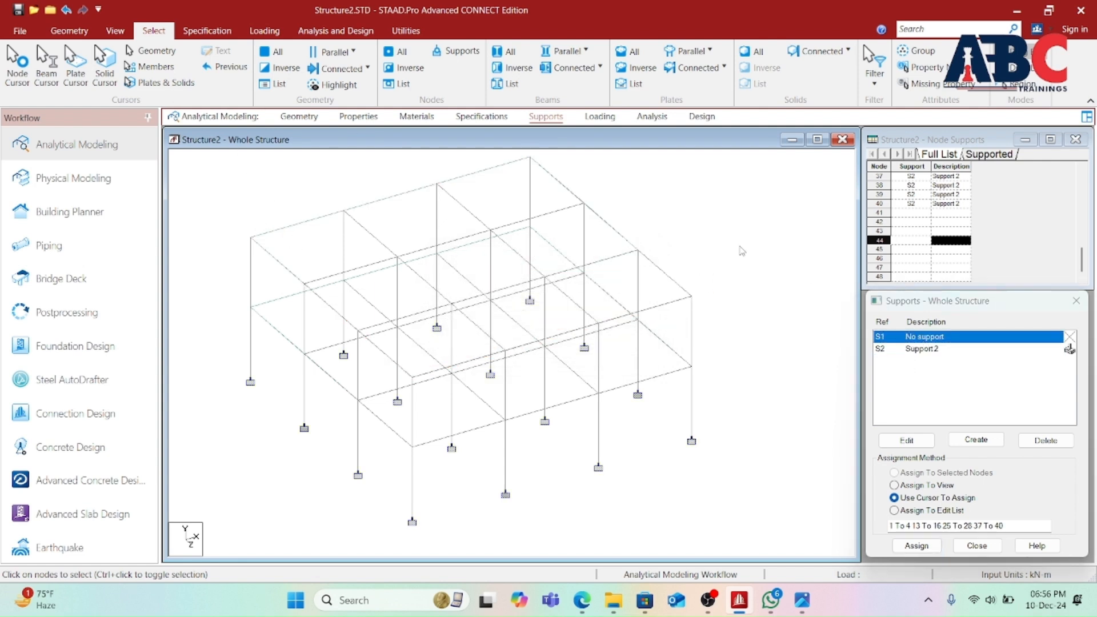
- Select the plates connected to plate 81 and to plate 82 in turn, and close the plate chooser
left_click(710, 69)
left_click(706, 137)
left_click(540, 286)
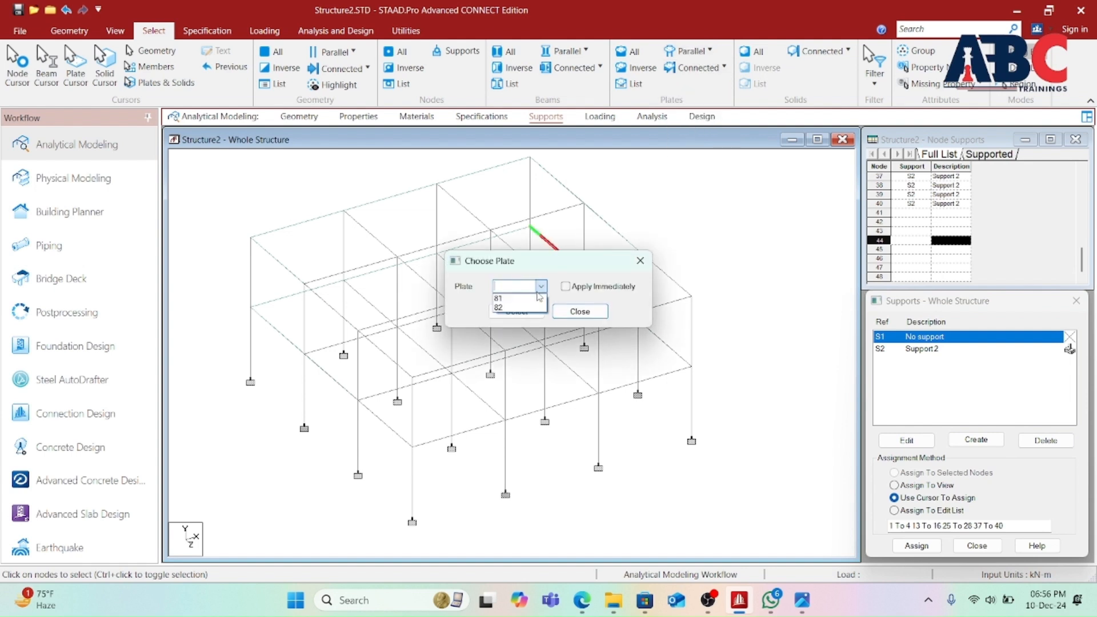
left_click(502, 298)
left_click(517, 312)
left_click(540, 286)
left_click(503, 307)
left_click(517, 312)
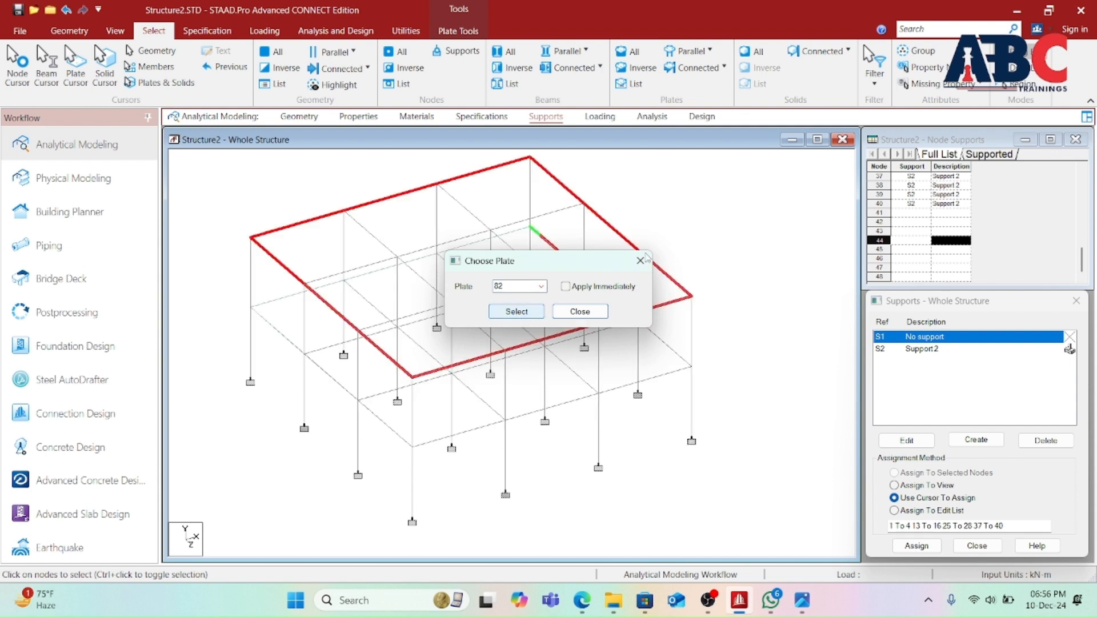
left_click(640, 260)
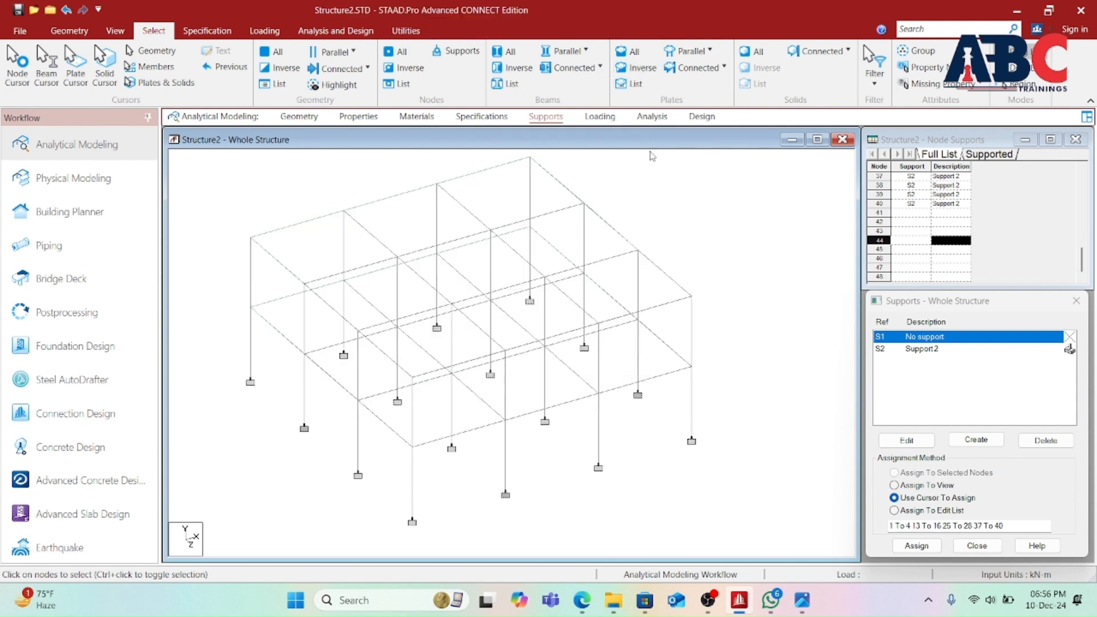
- Select plates 81 and 82 one after the other from the plate list, and close the list
left_click(536, 286)
left_click(536, 295)
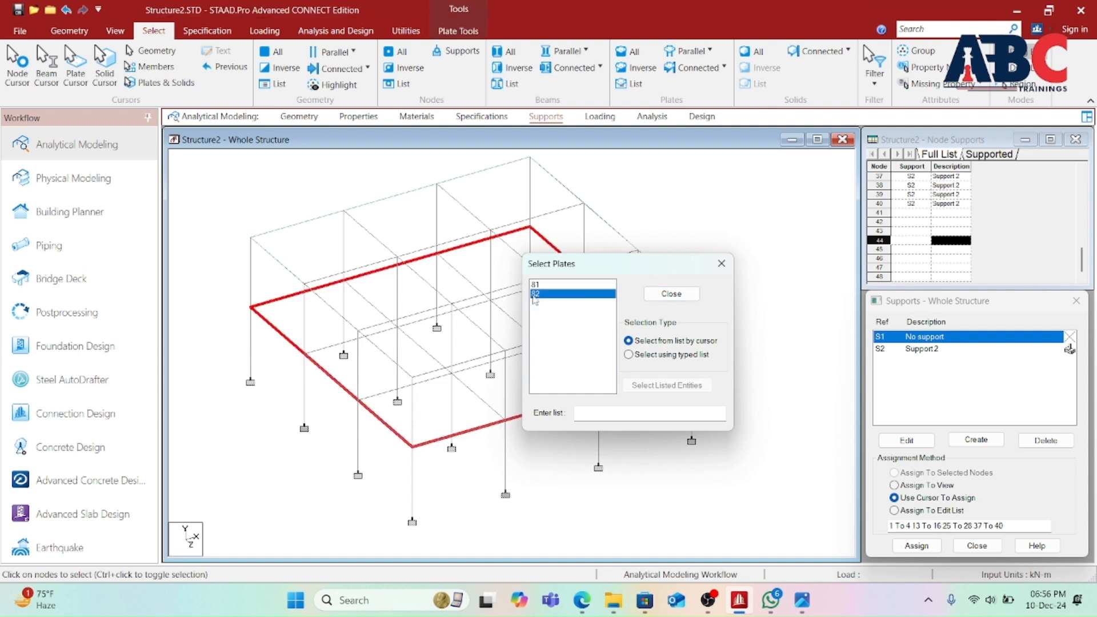
left_click(722, 264)
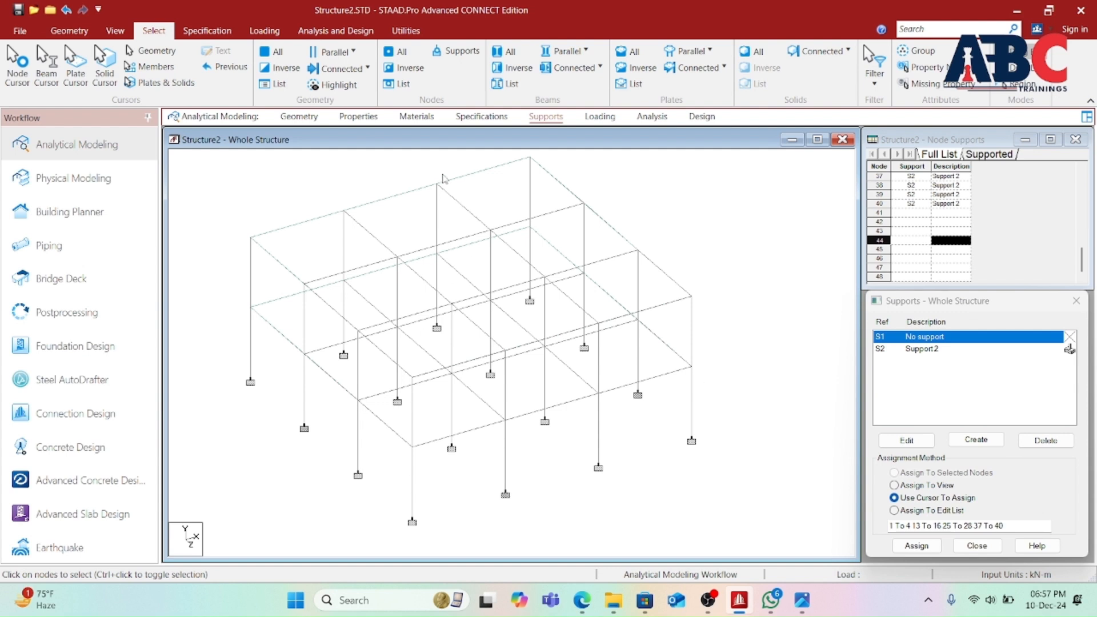
- Select all the geometry of the structure, and clear the selection
scroll(440, 328, "down", 2)
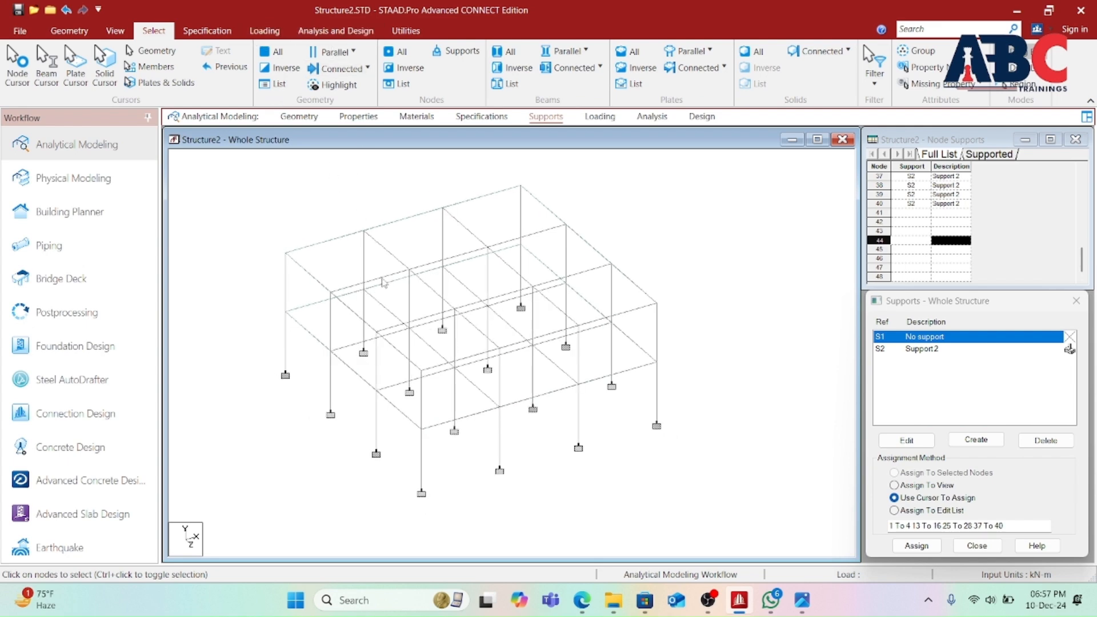
scroll(386, 283, "down", 1)
left_click(278, 57)
scroll(419, 380, "up", 2)
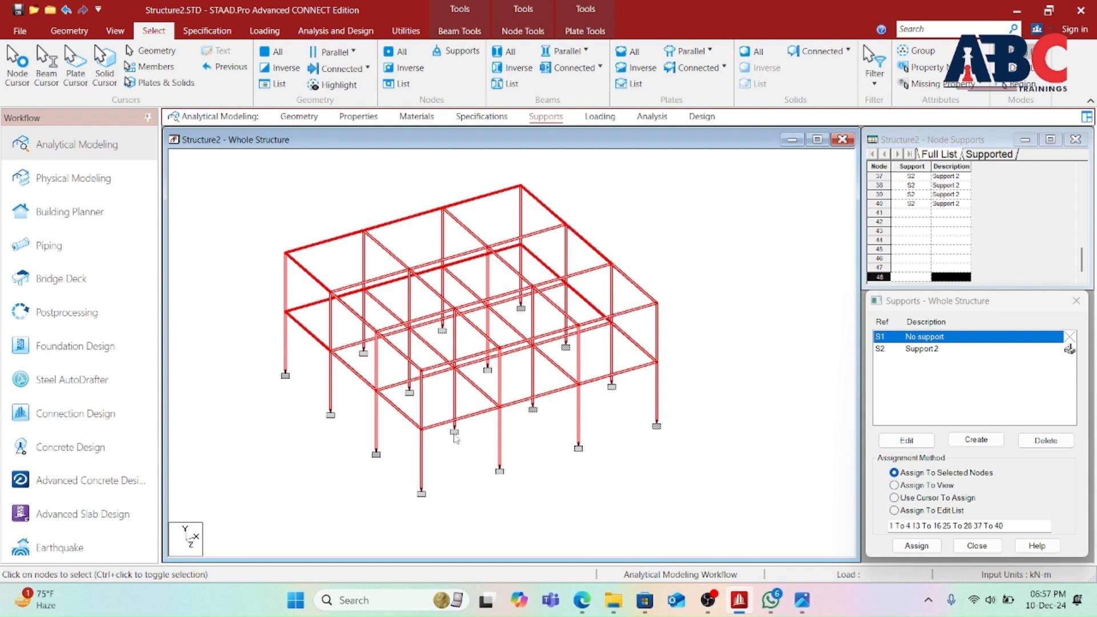
left_click(895, 498)
- Try to select the geometry parallel to the YZ plane with X minimum 3 m and X maximum 0 m
left_click(354, 57)
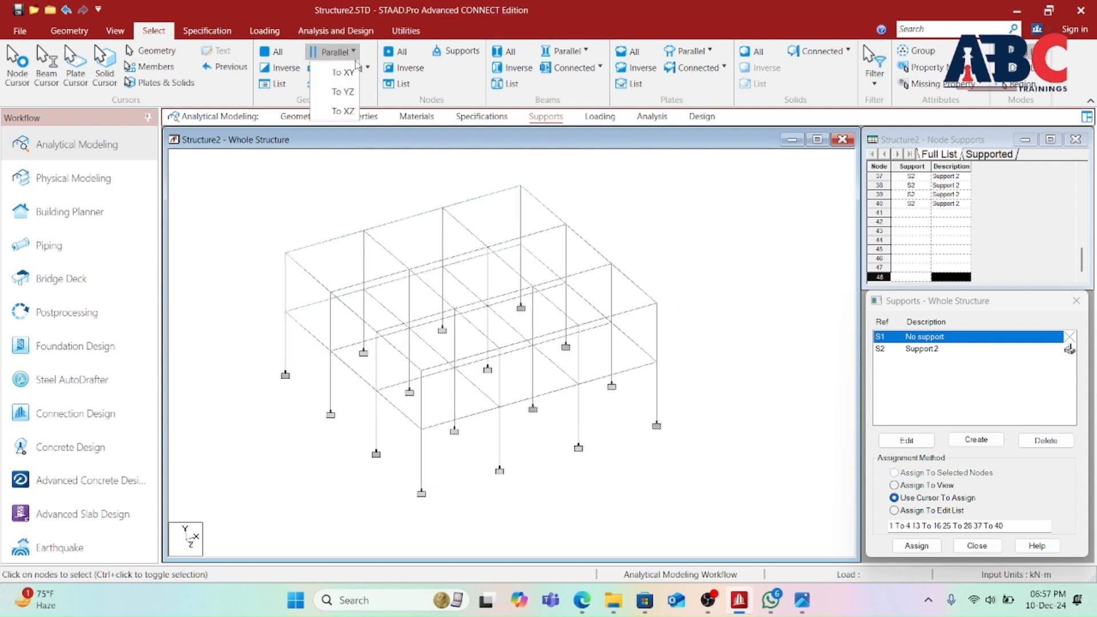
left_click(343, 91)
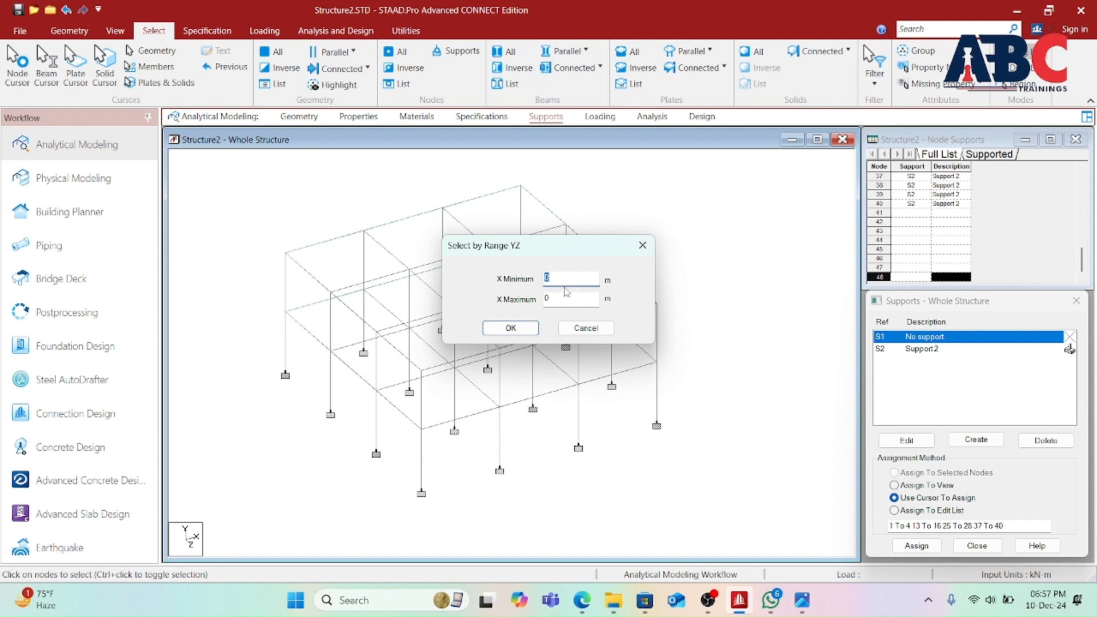
type("3")
left_click(510, 327)
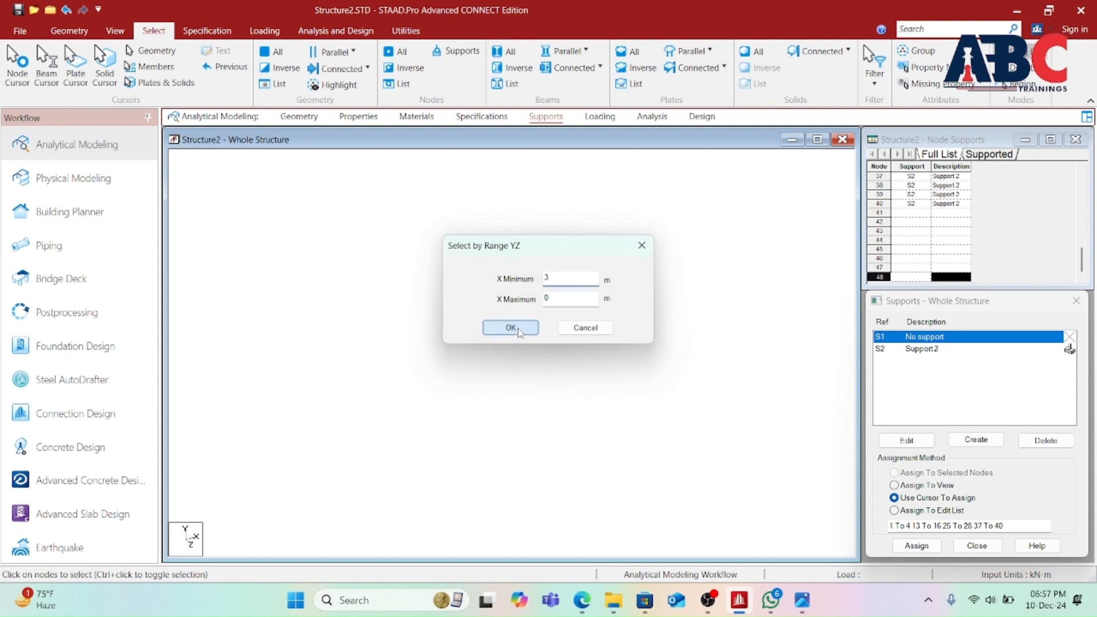
- Try to select the geometry parallel to the XY plane with Z minimum and Z maximum both 3 m
left_click(354, 56)
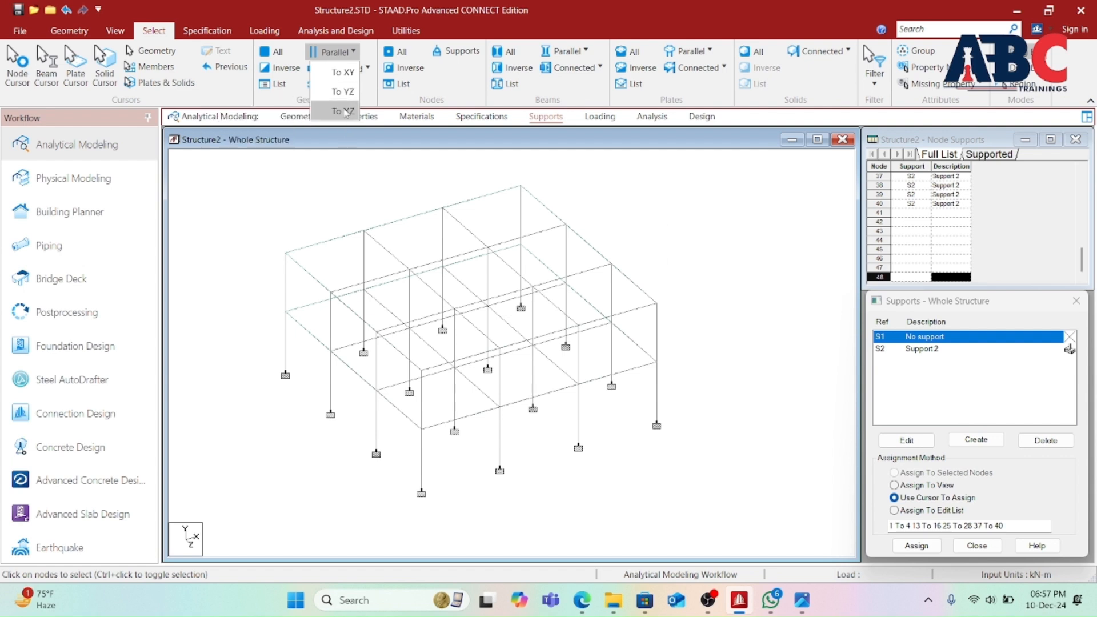
left_click(343, 73)
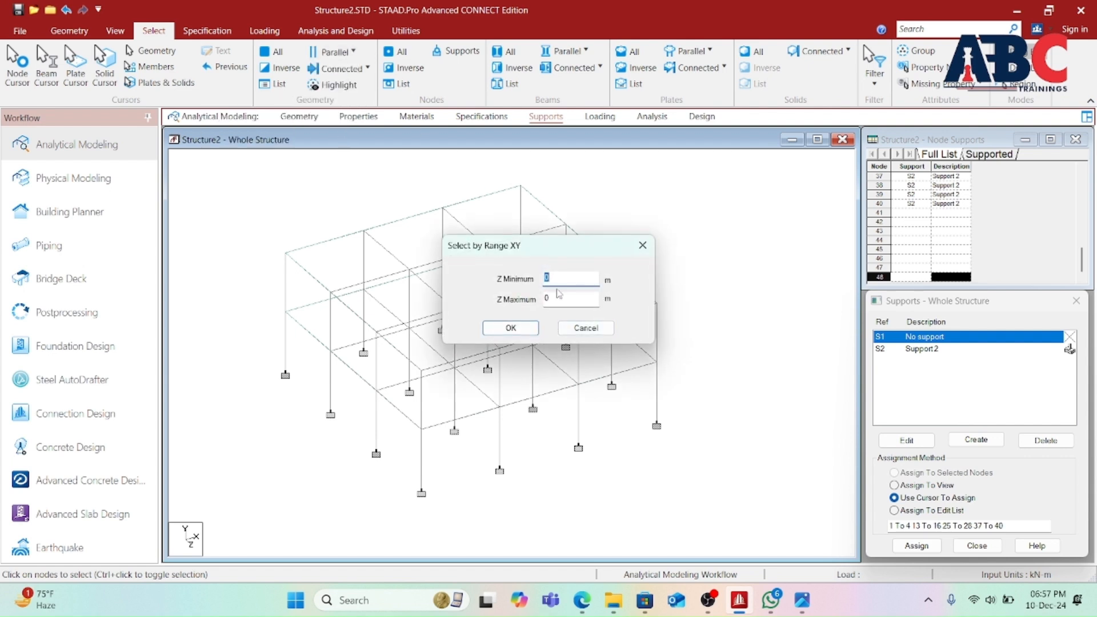
type("3")
key("Tab")
type("3")
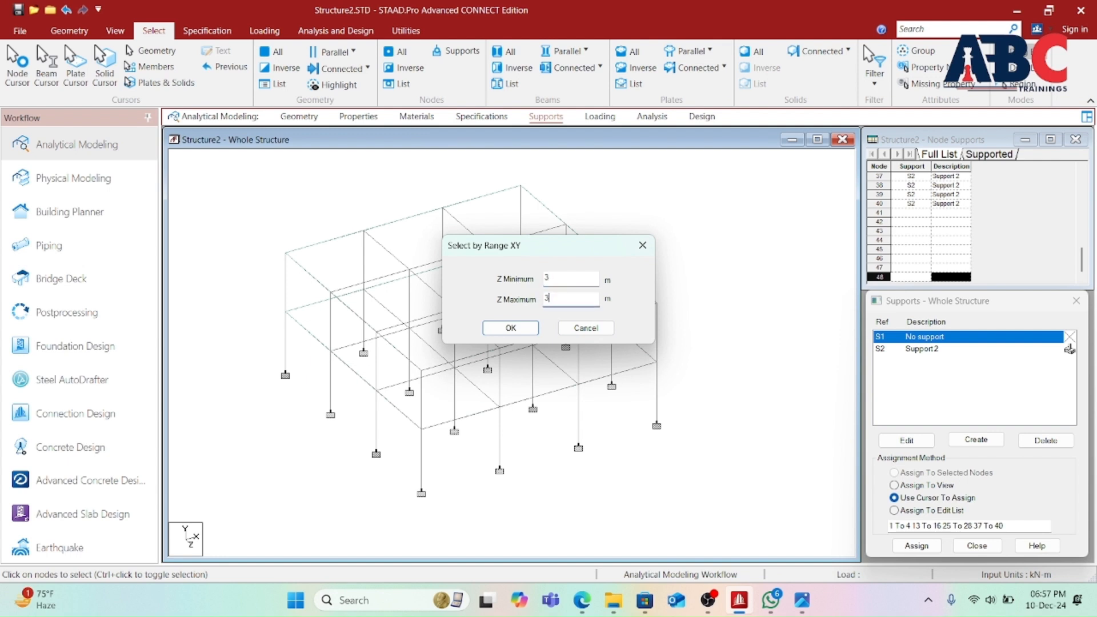
left_click(518, 328)
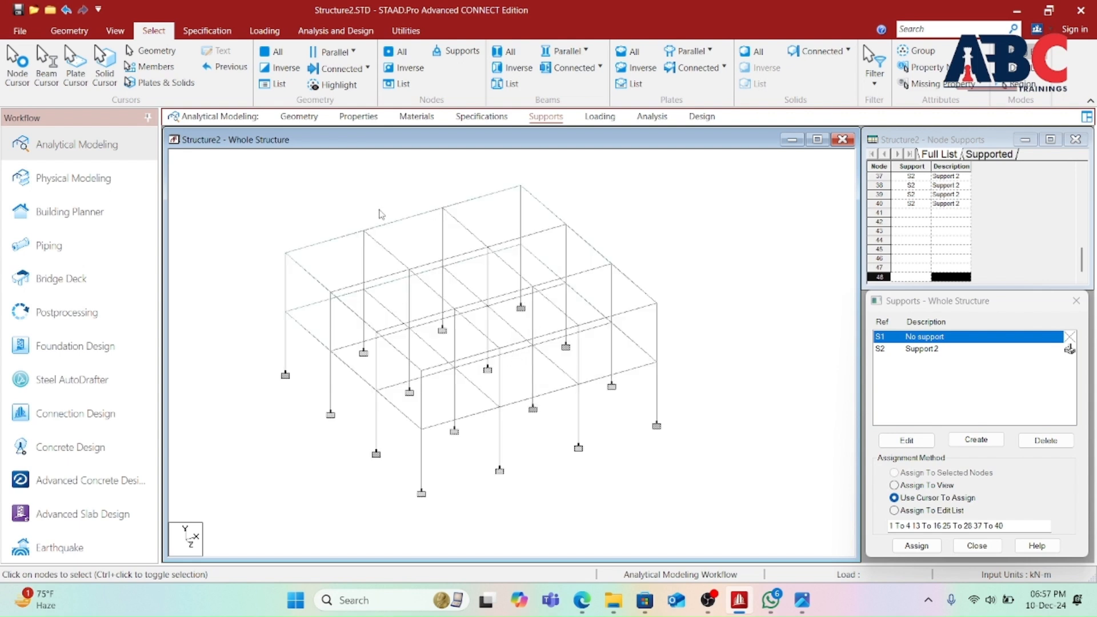
- Try to select the geometry parallel to the XY plane with Z minimum 4 m
left_click(350, 52)
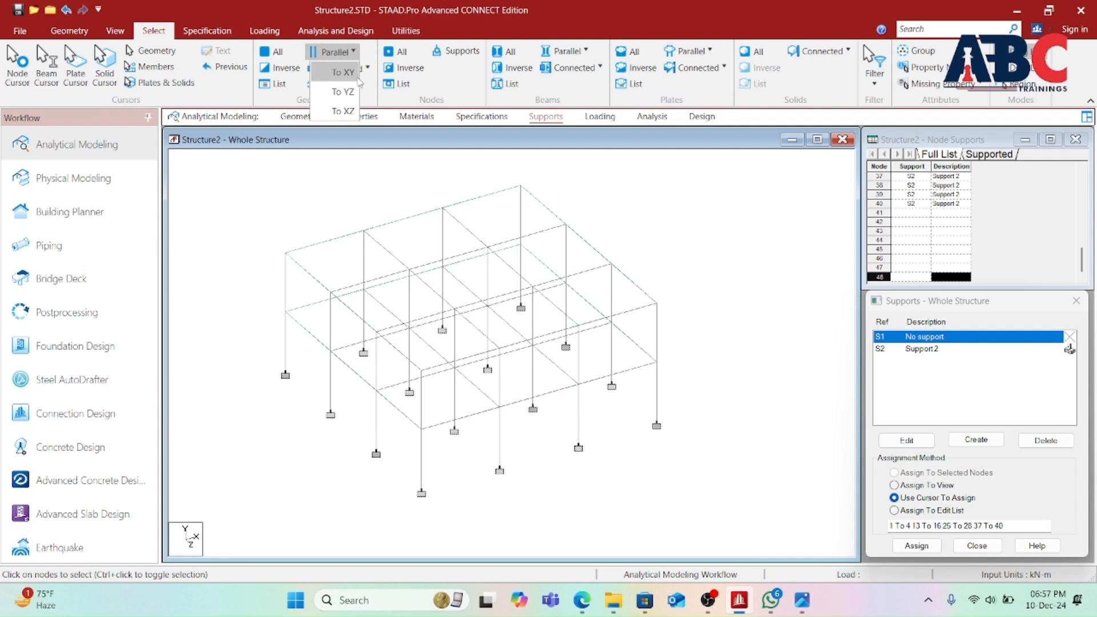
left_click(344, 72)
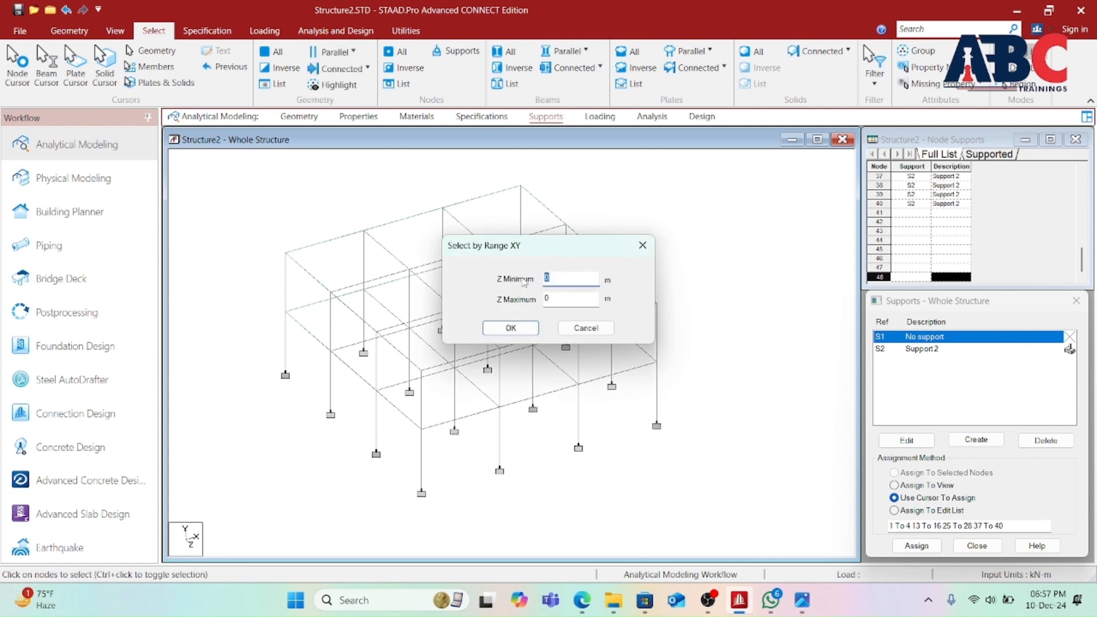
type("4")
left_click(508, 328)
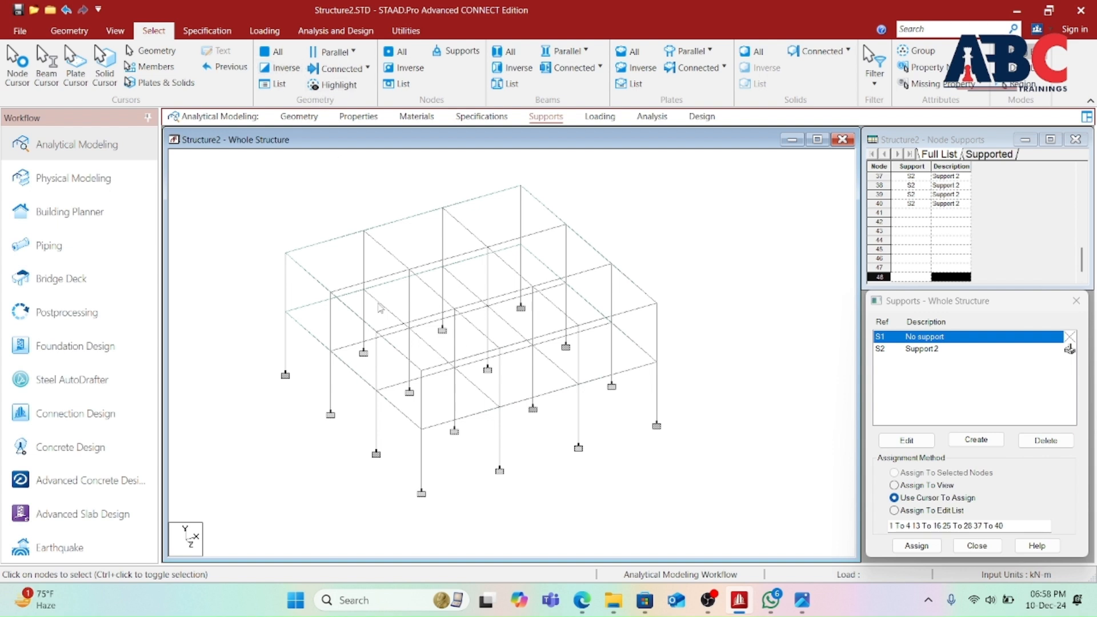
- Invert the geometry selection of the whole structure, and clear the selection
left_click(279, 67)
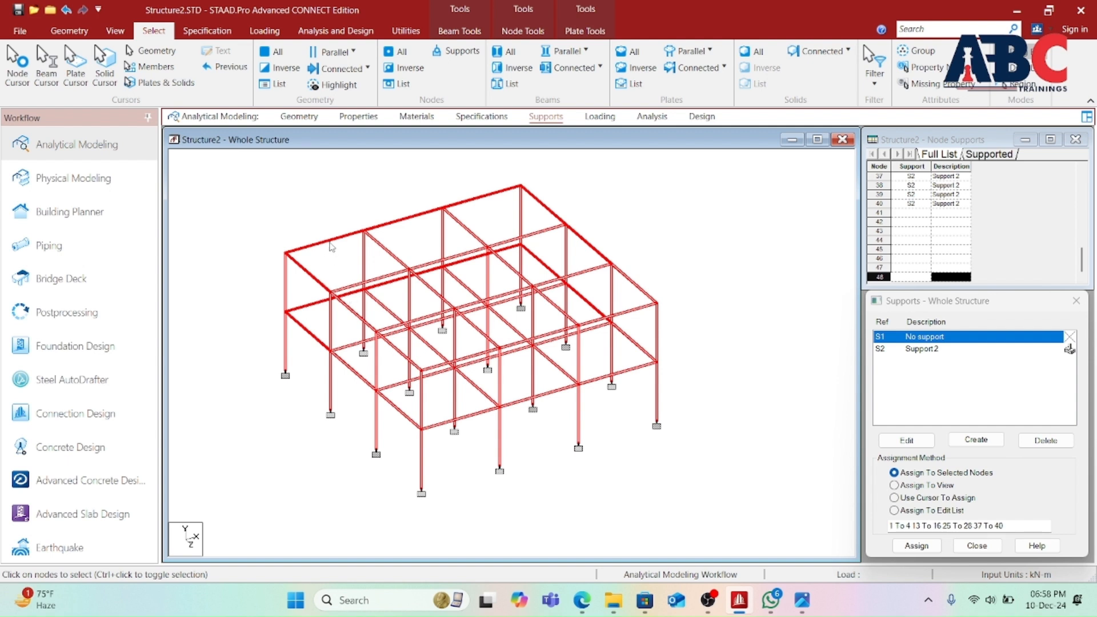
left_click(321, 196)
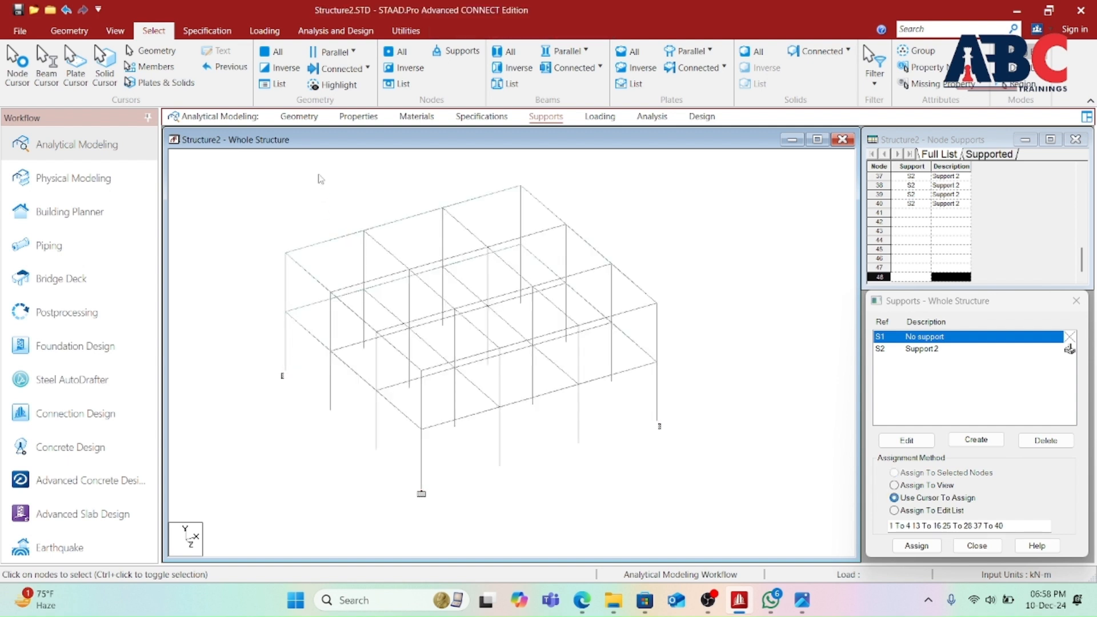
- Select the column connected to a base node chosen from the node list, close the node chooser and clear the selection
left_click(355, 68)
left_click(358, 88)
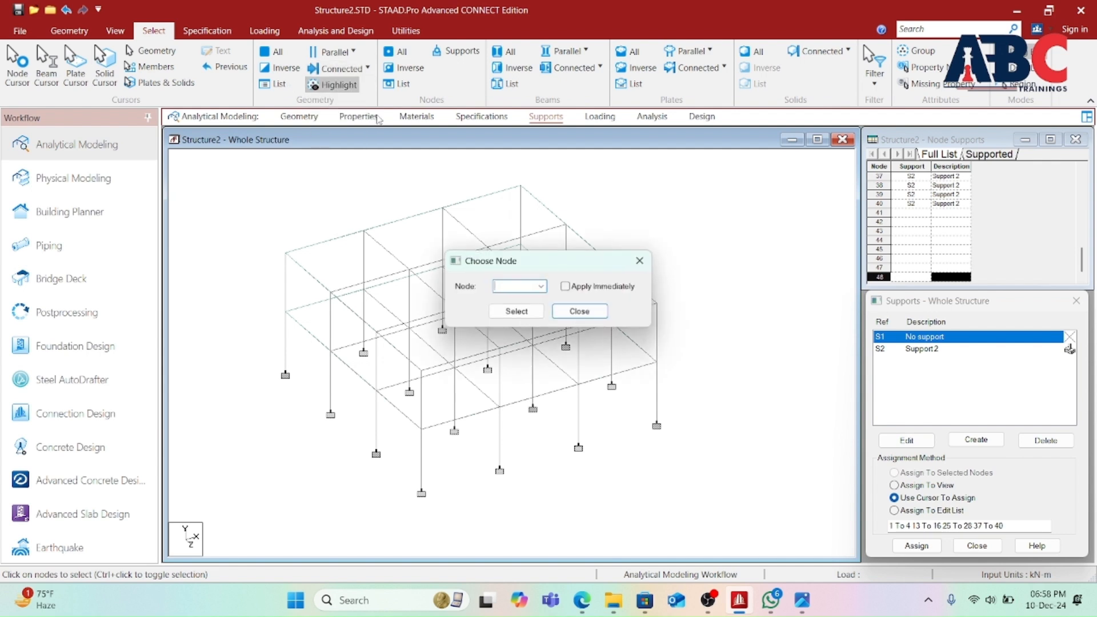
left_click(540, 286)
left_click(492, 307)
left_click(516, 312)
left_click(511, 313)
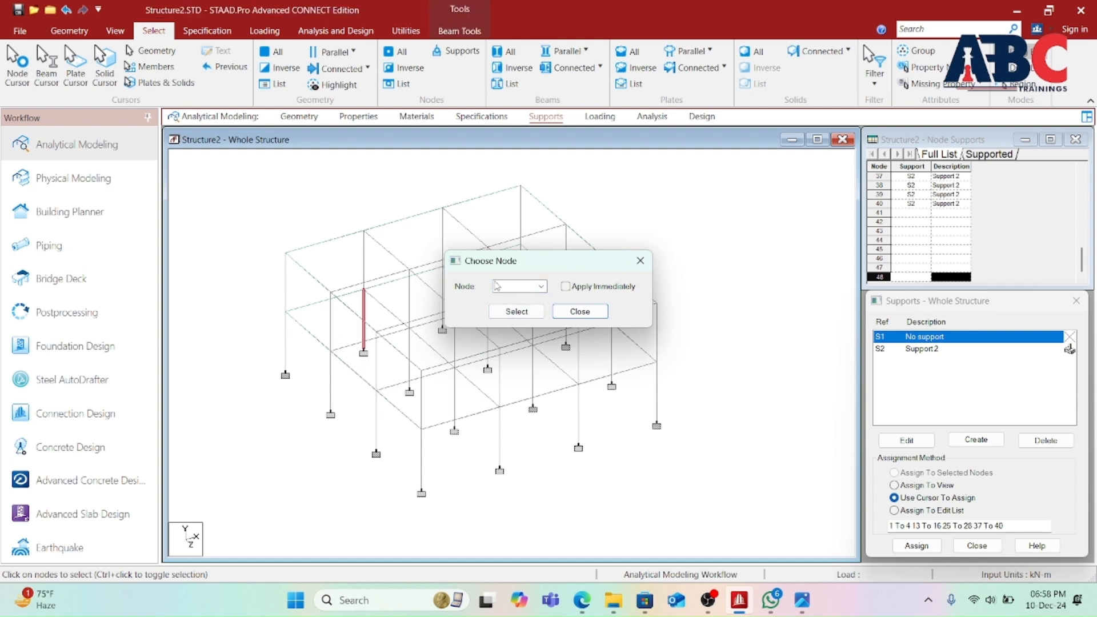
left_click(631, 267)
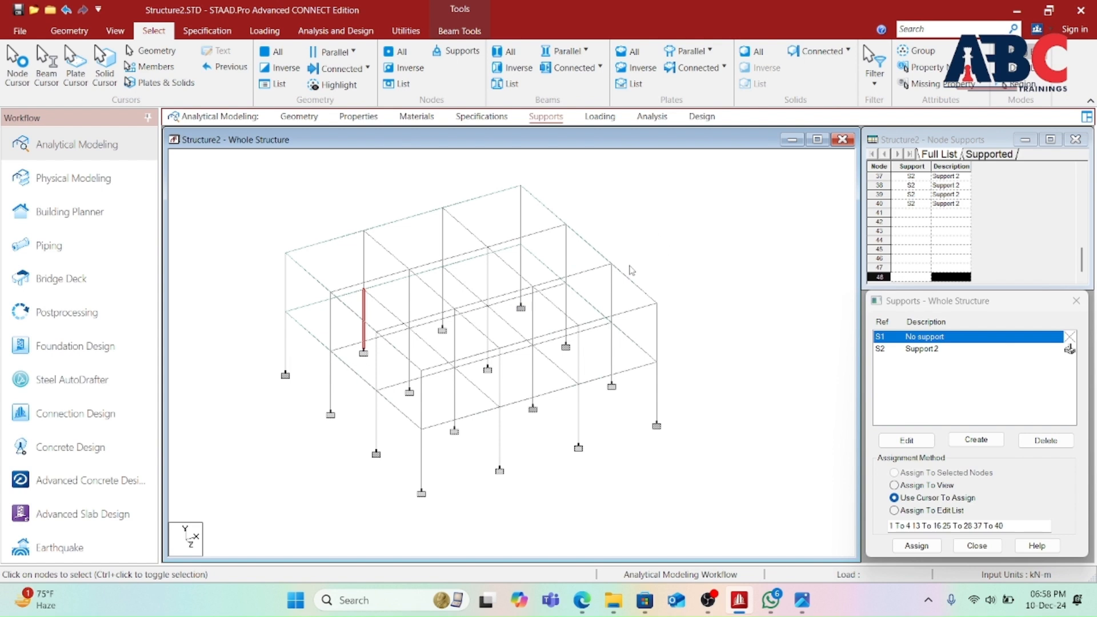
left_click(743, 273)
scroll(480, 408, "down", 1)
scroll(474, 405, "down", 3)
middle_click_drag(518, 425, 554, 418)
scroll(572, 432, "down", 2)
scroll(564, 426, "up", 4)
scroll(565, 432, "up", 1)
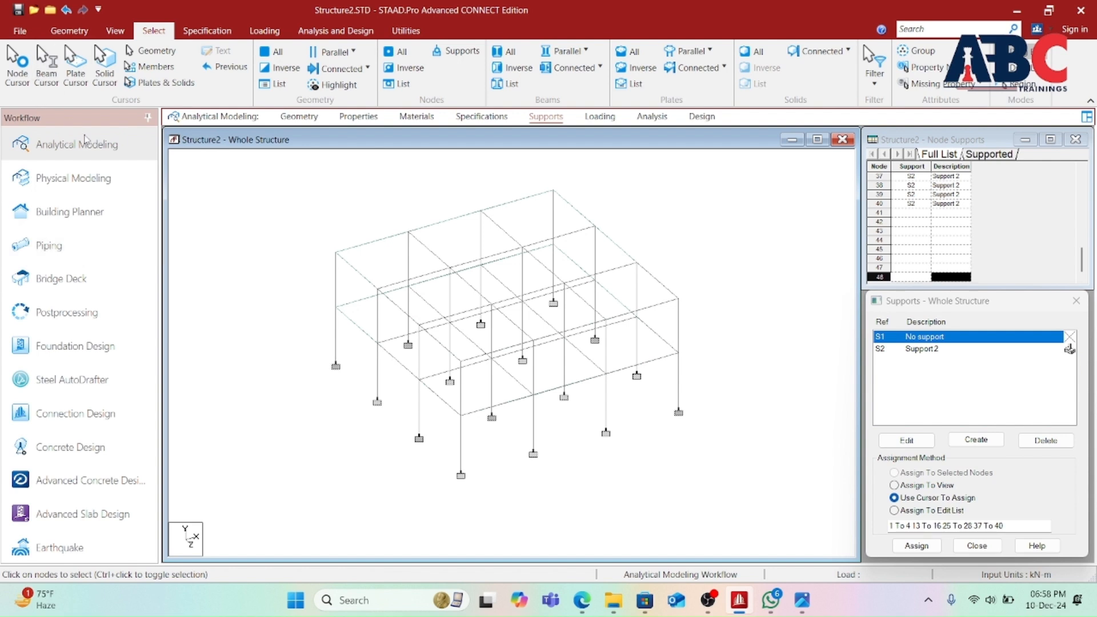
scroll(331, 337, "down", 2)
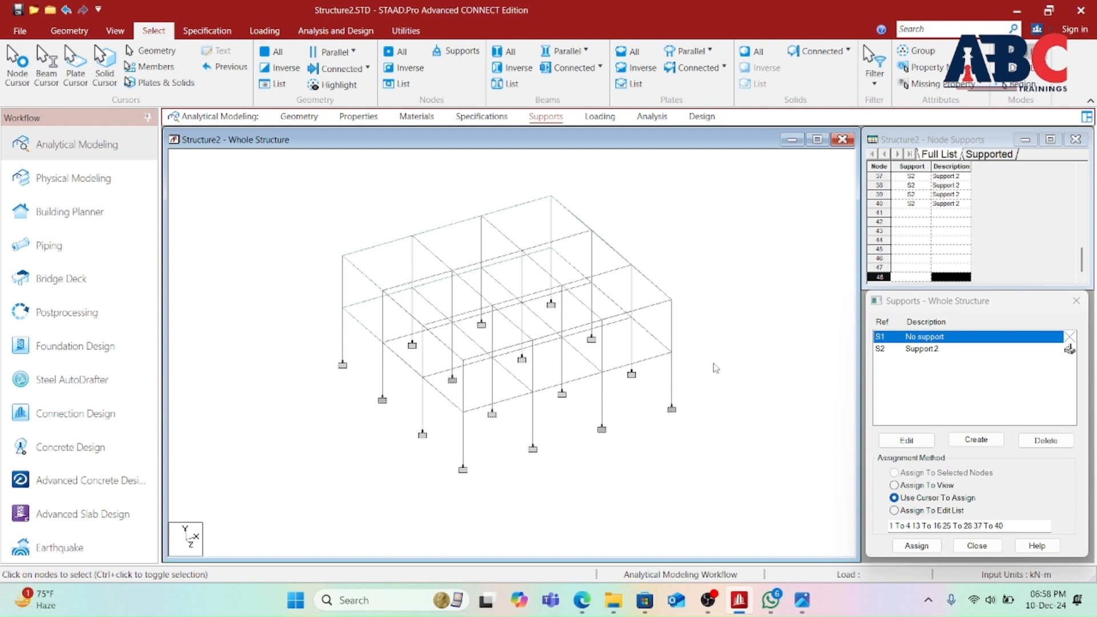